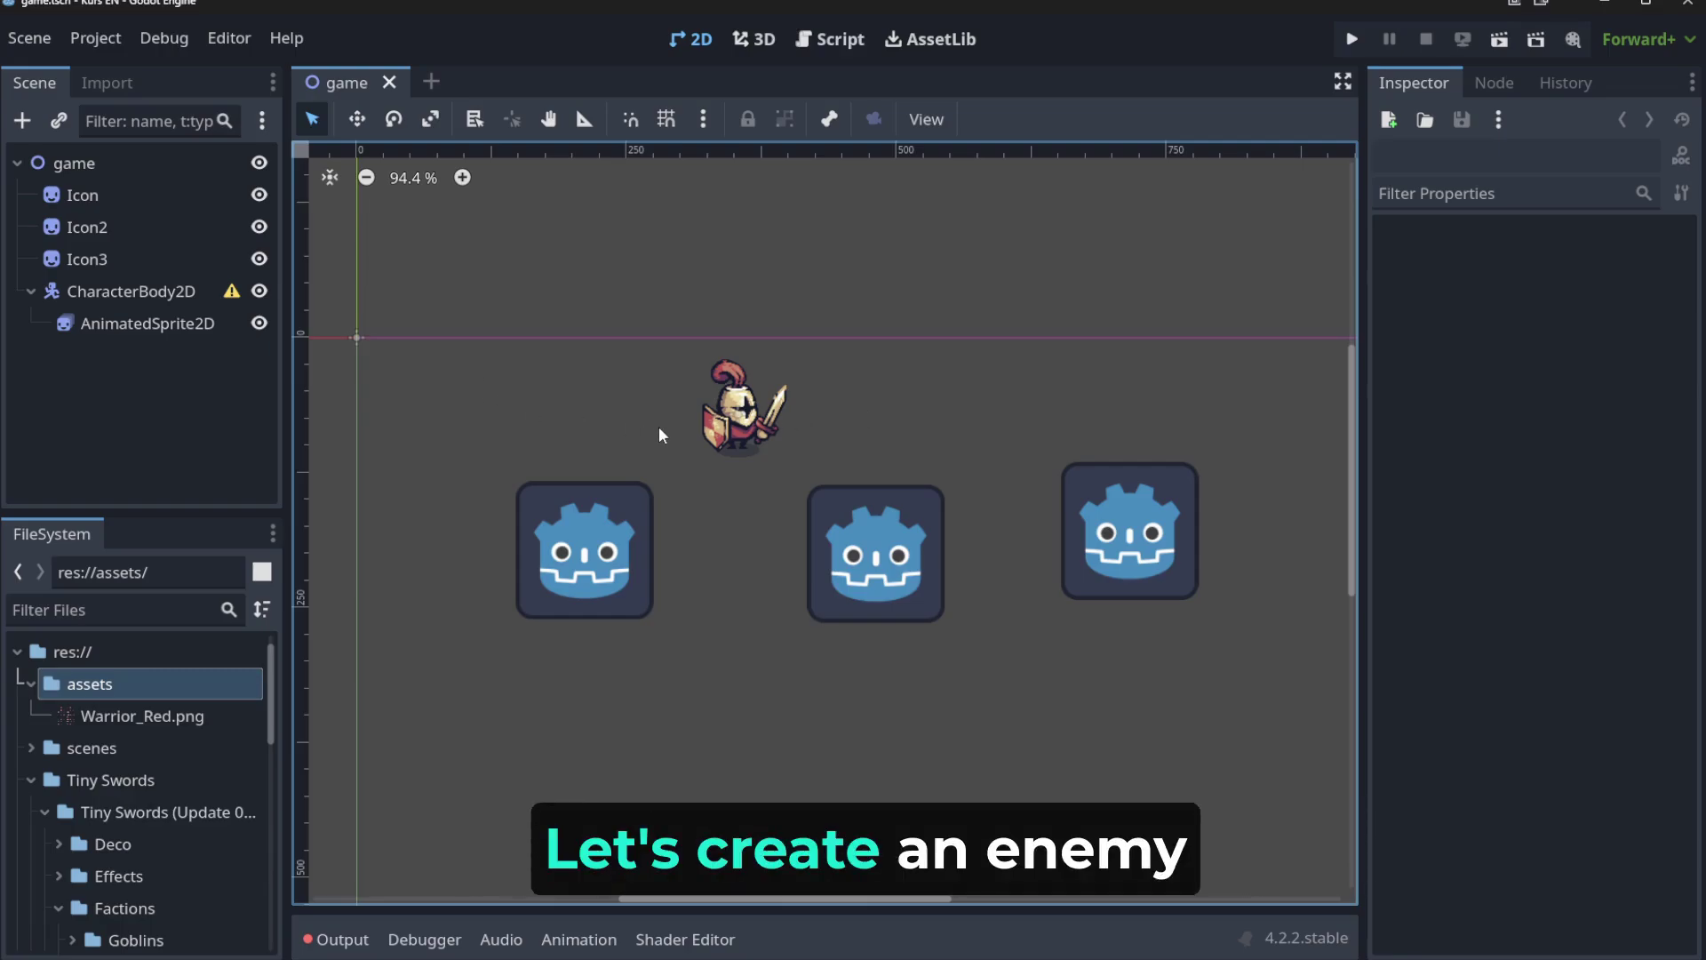
Drag Torch_Purple.png from Factions > Goblins > Troops > Torch > Purple into the assets folder.
{"action": "scroll", "coordinate": [184, 755], "scroll_direction": "down", "scroll_amount": 5}
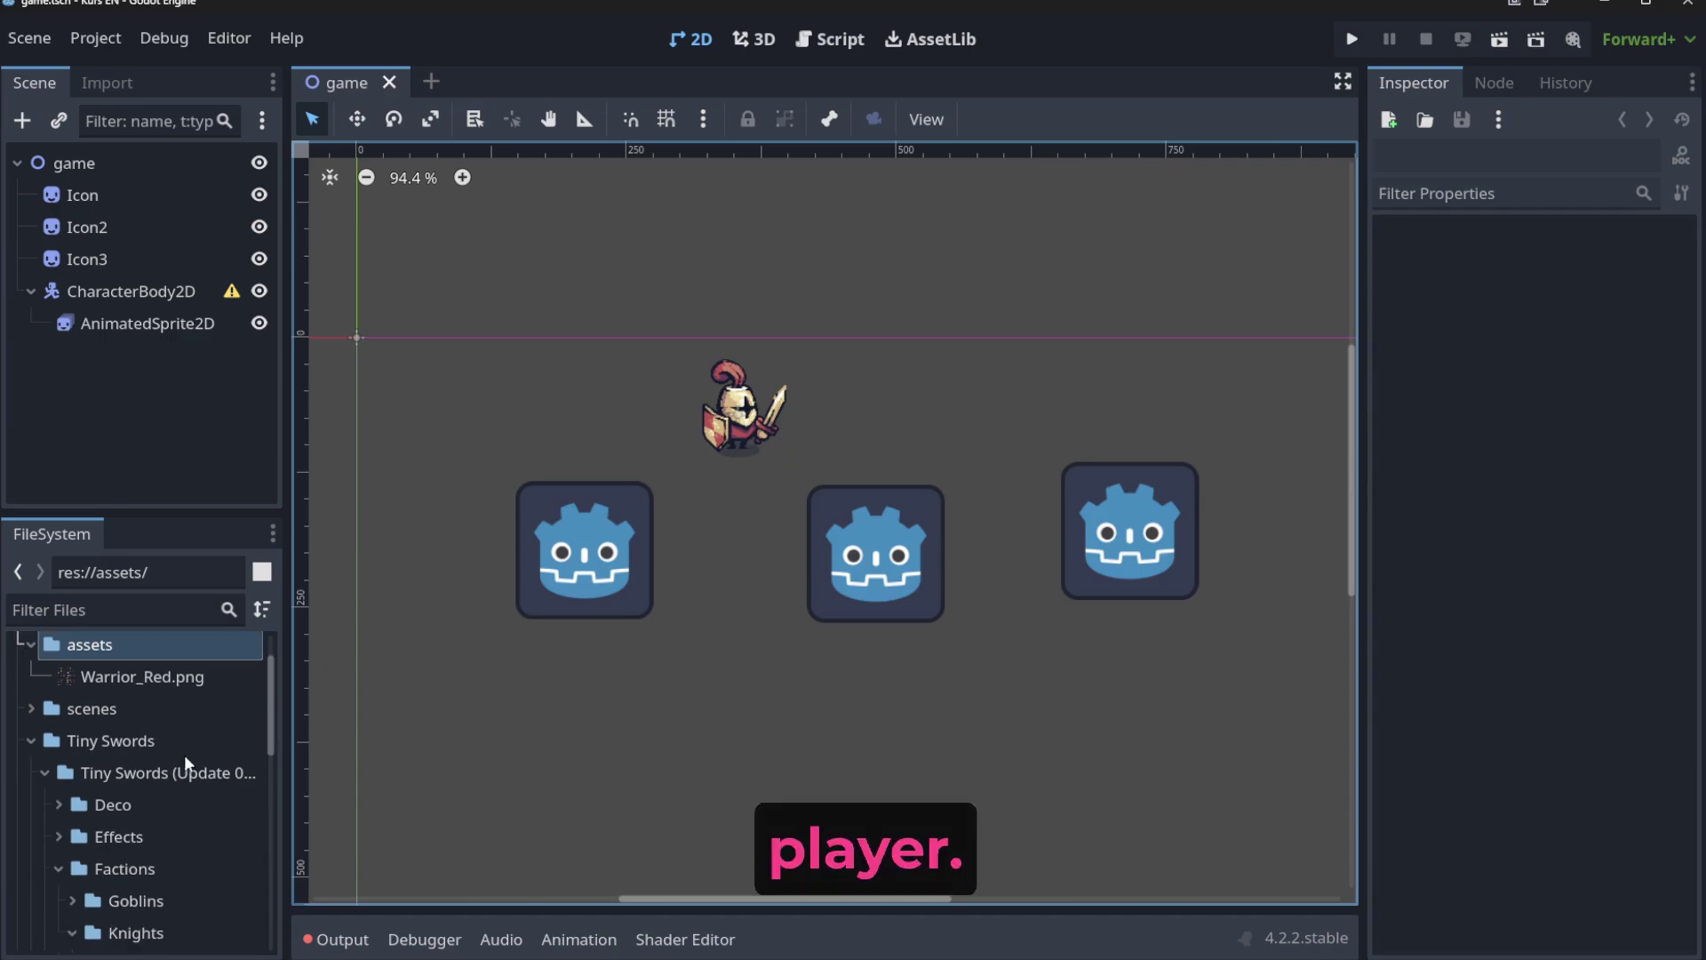
{"action": "scroll", "coordinate": [64, 798], "scroll_direction": "down", "scroll_amount": 3}
{"action": "scroll", "coordinate": [80, 755], "scroll_direction": "up", "scroll_amount": 2}
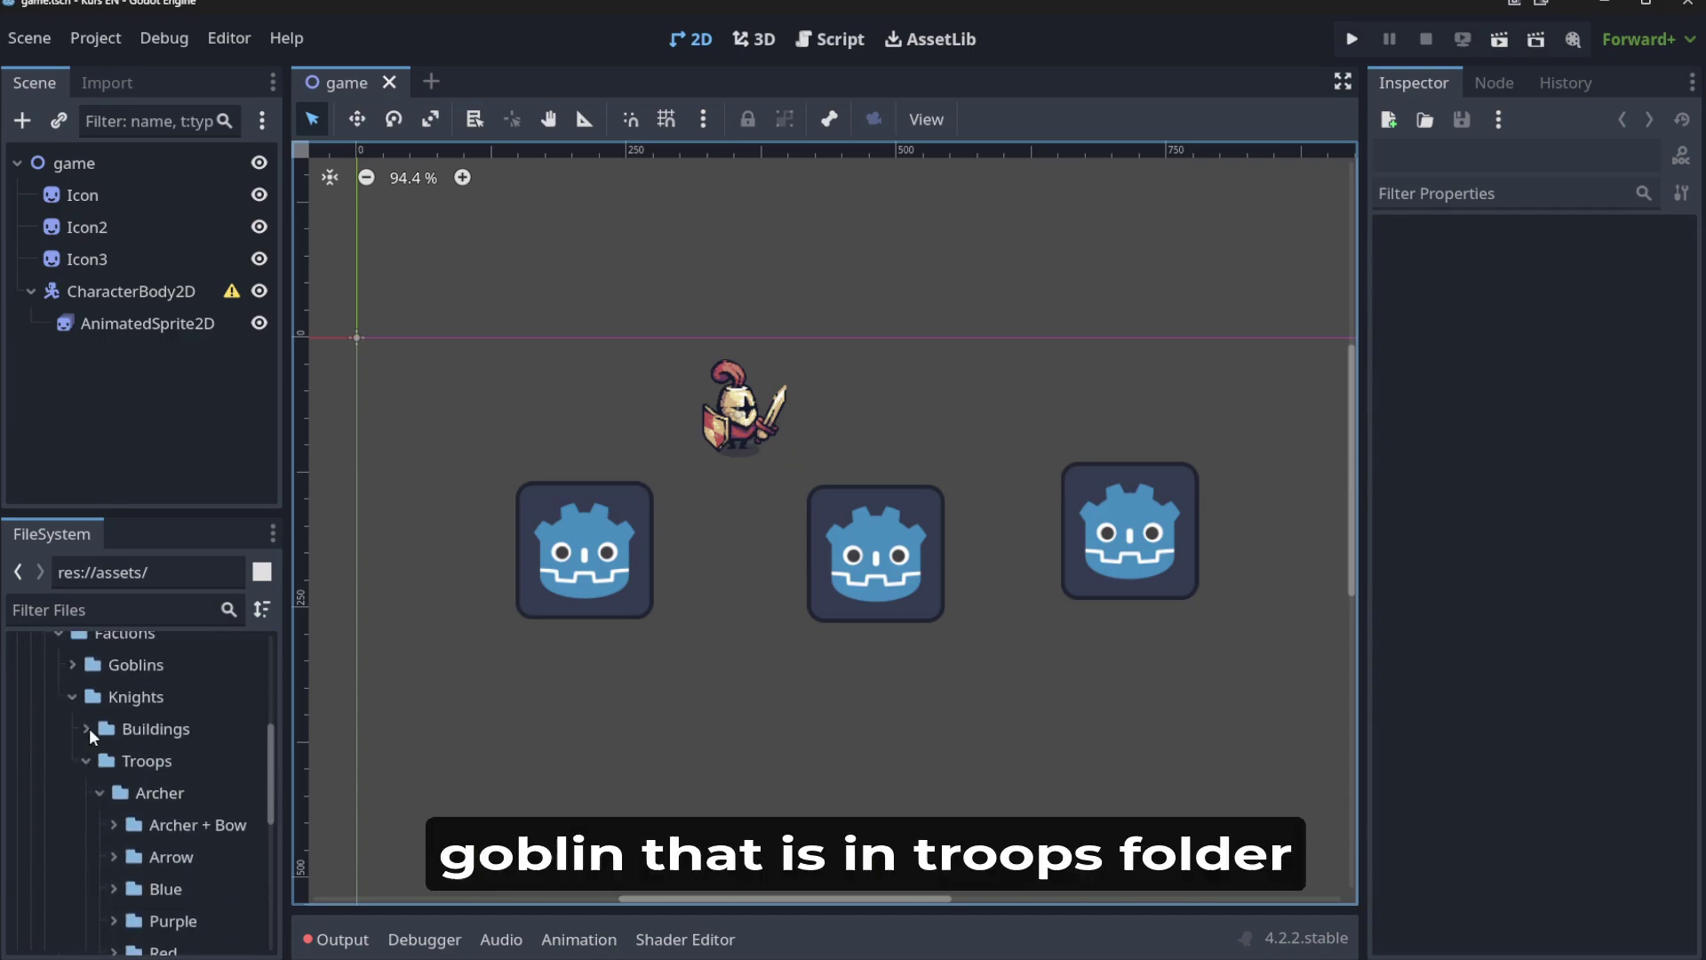
{"action": "left_click", "coordinate": [72, 665]}
{"action": "left_click", "coordinate": [86, 729]}
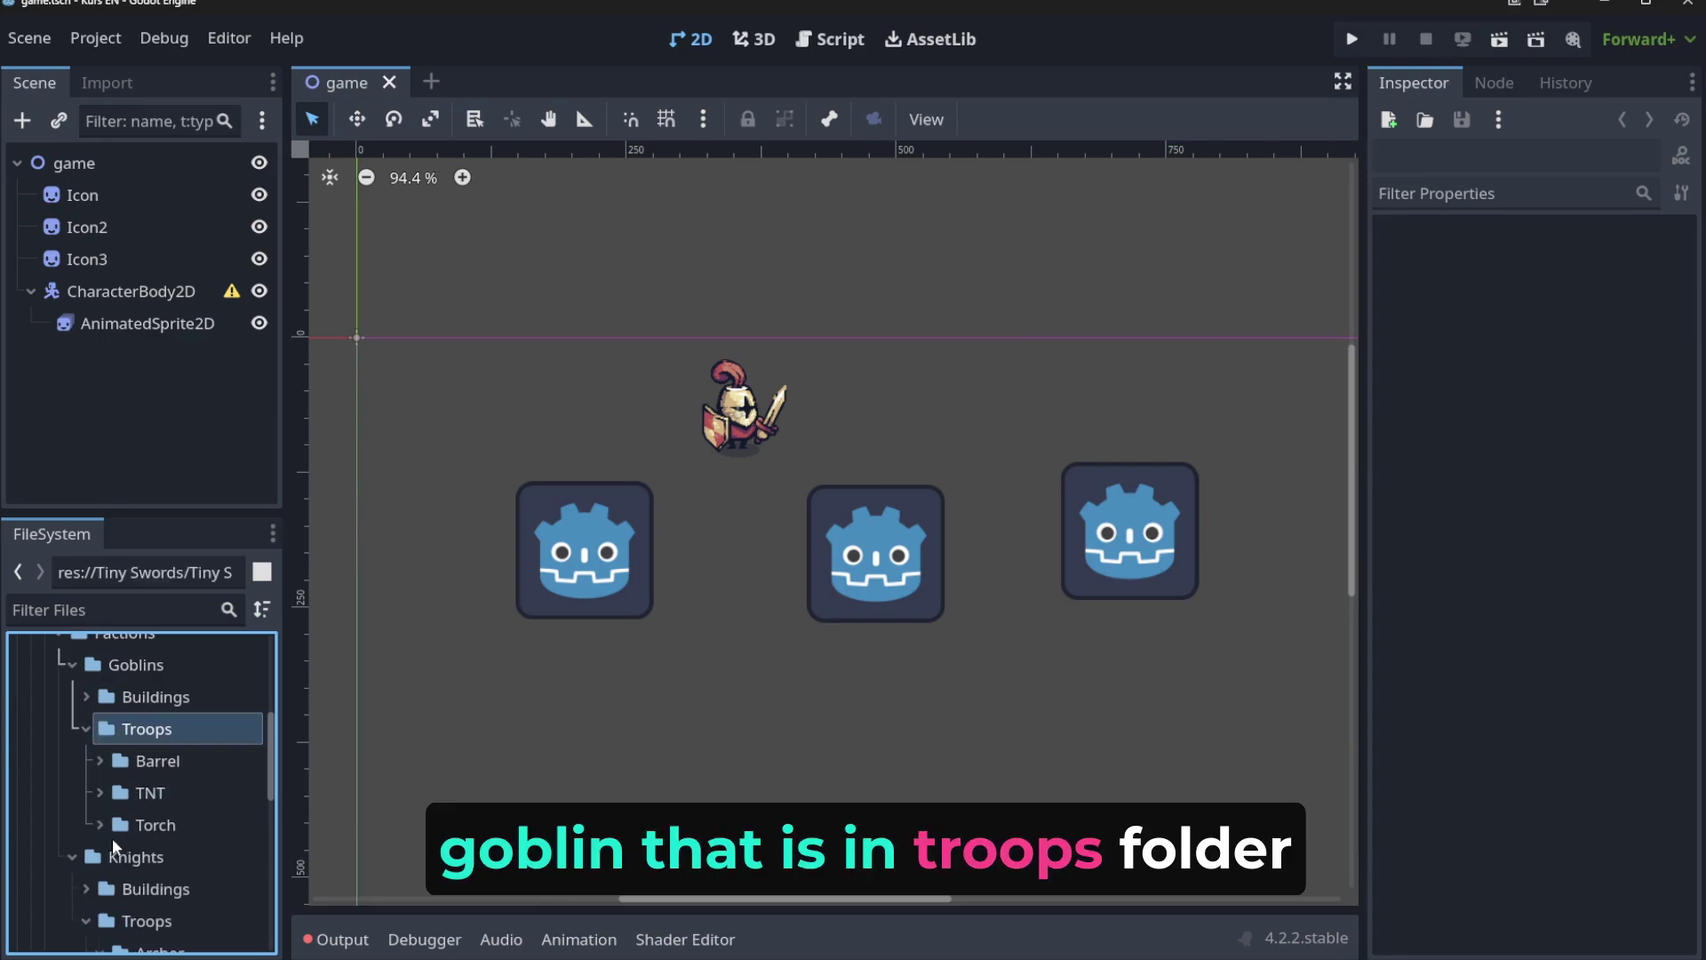
{"action": "left_click", "coordinate": [100, 823]}
{"action": "scroll", "coordinate": [115, 791], "scroll_direction": "down", "scroll_amount": 3}
{"action": "left_click", "coordinate": [114, 764]}
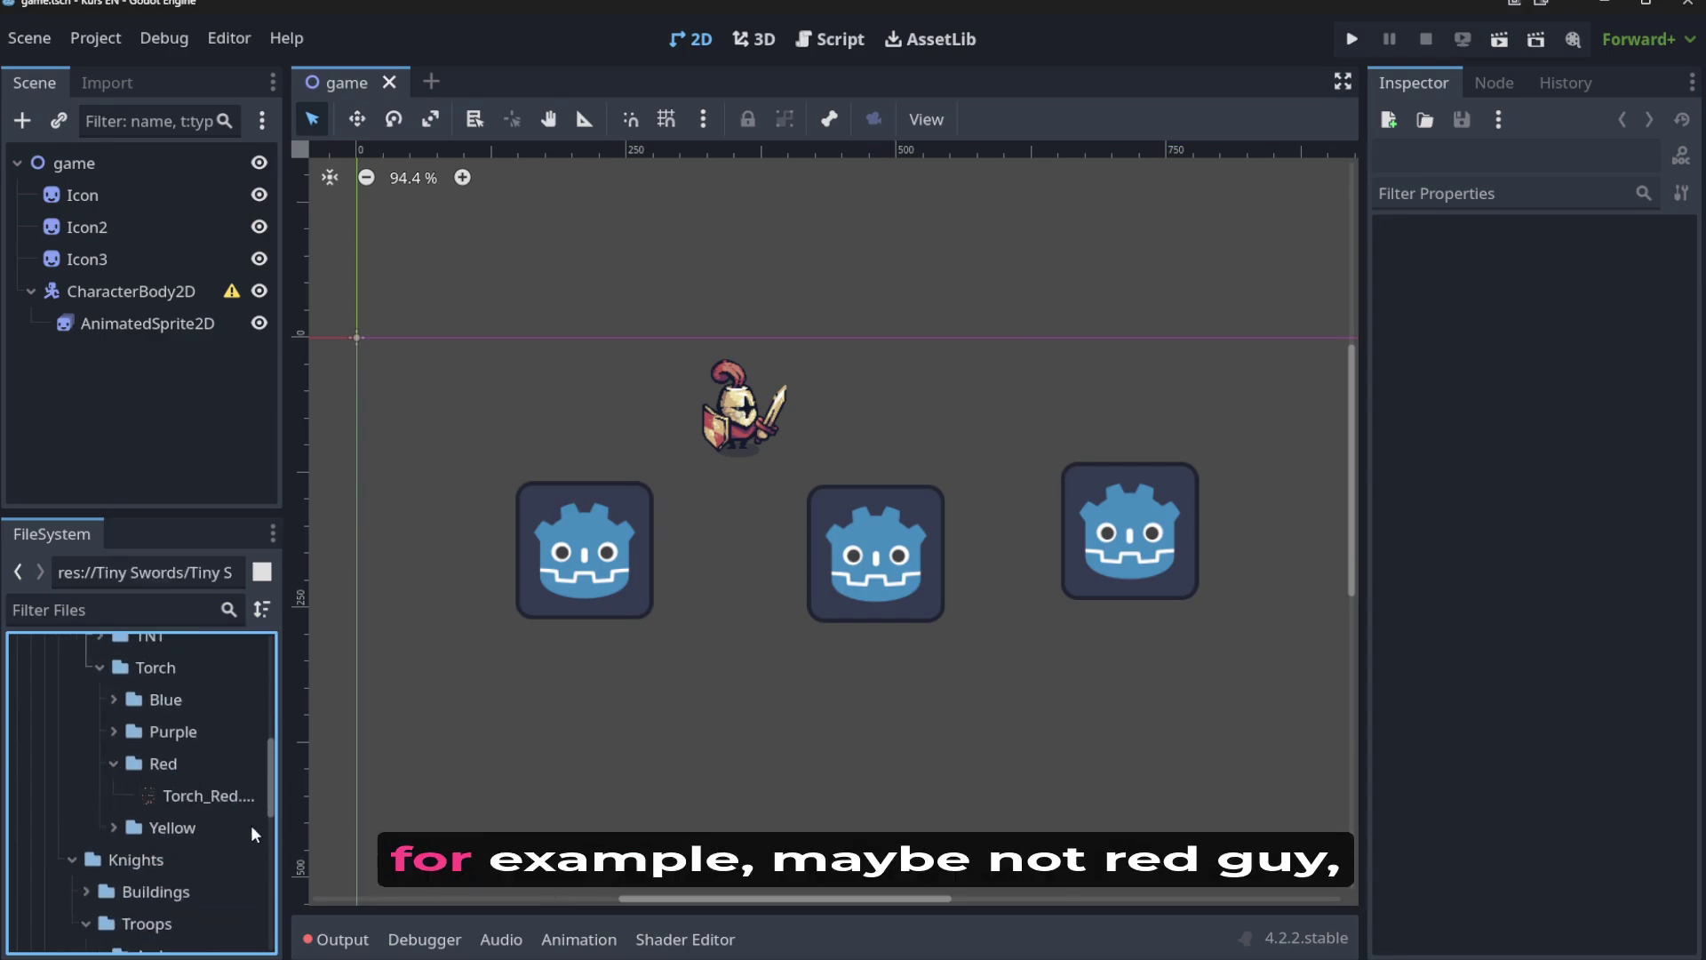
{"action": "left_click", "coordinate": [114, 764]}
{"action": "left_click", "coordinate": [115, 731]}
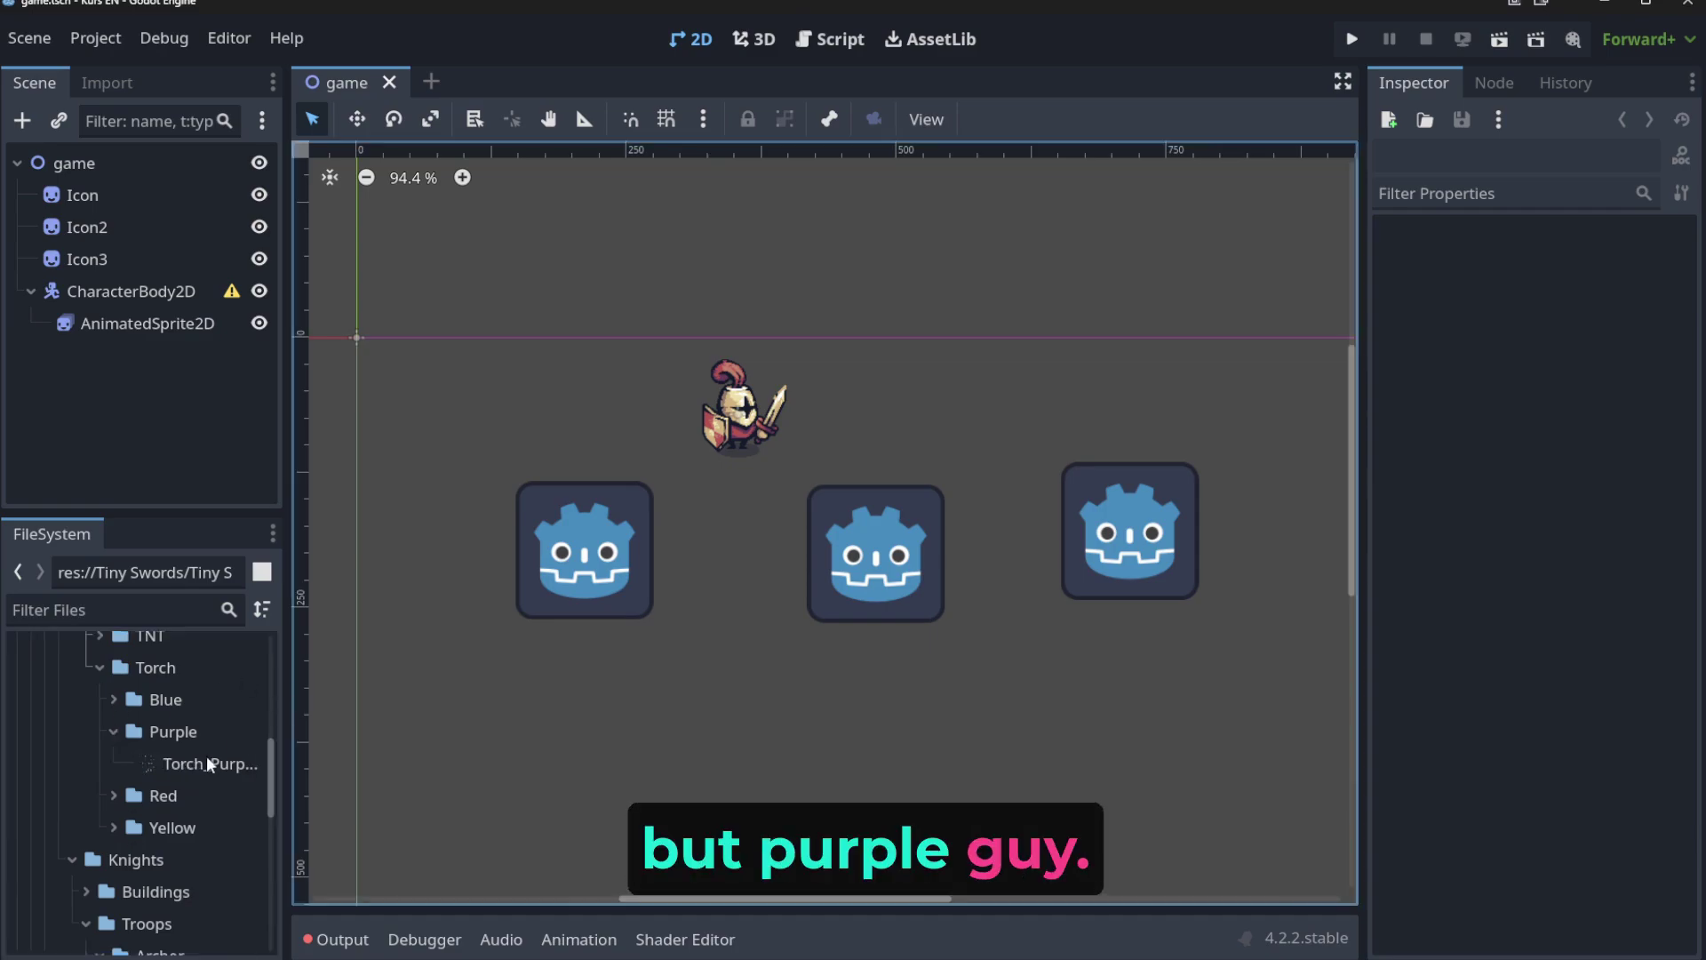
{"action": "left_click_drag", "start_coordinate": [201, 766], "coordinate": [169, 684]}
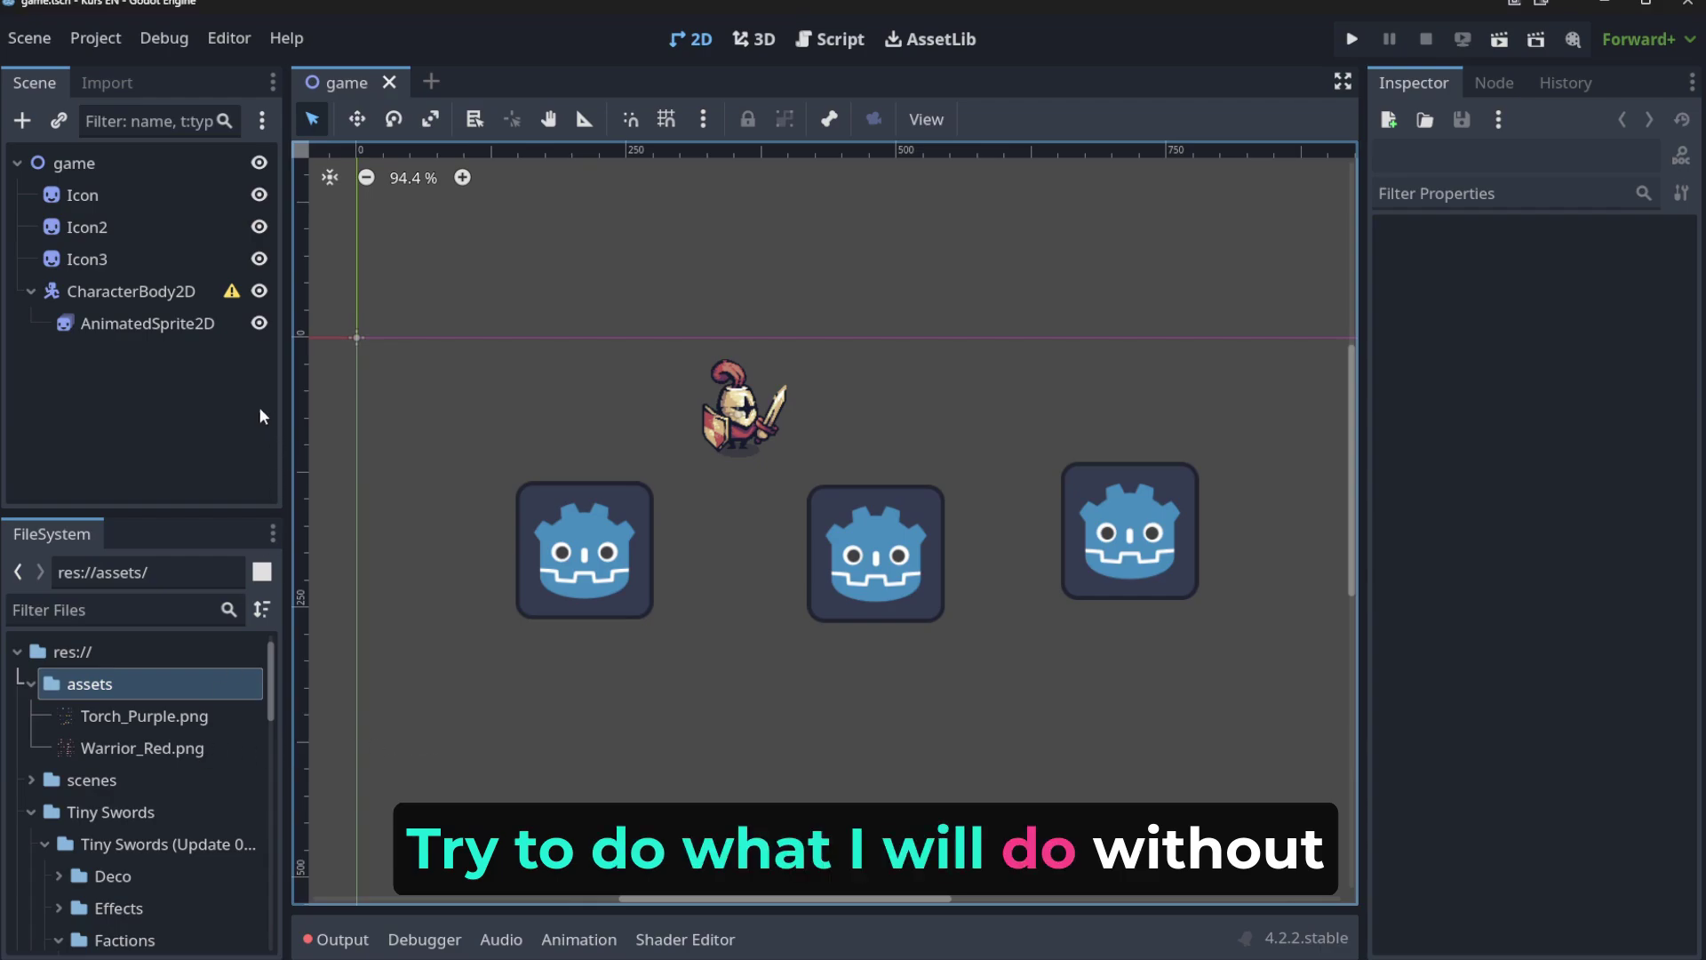
{"action": "left_click", "coordinate": [225, 405]}
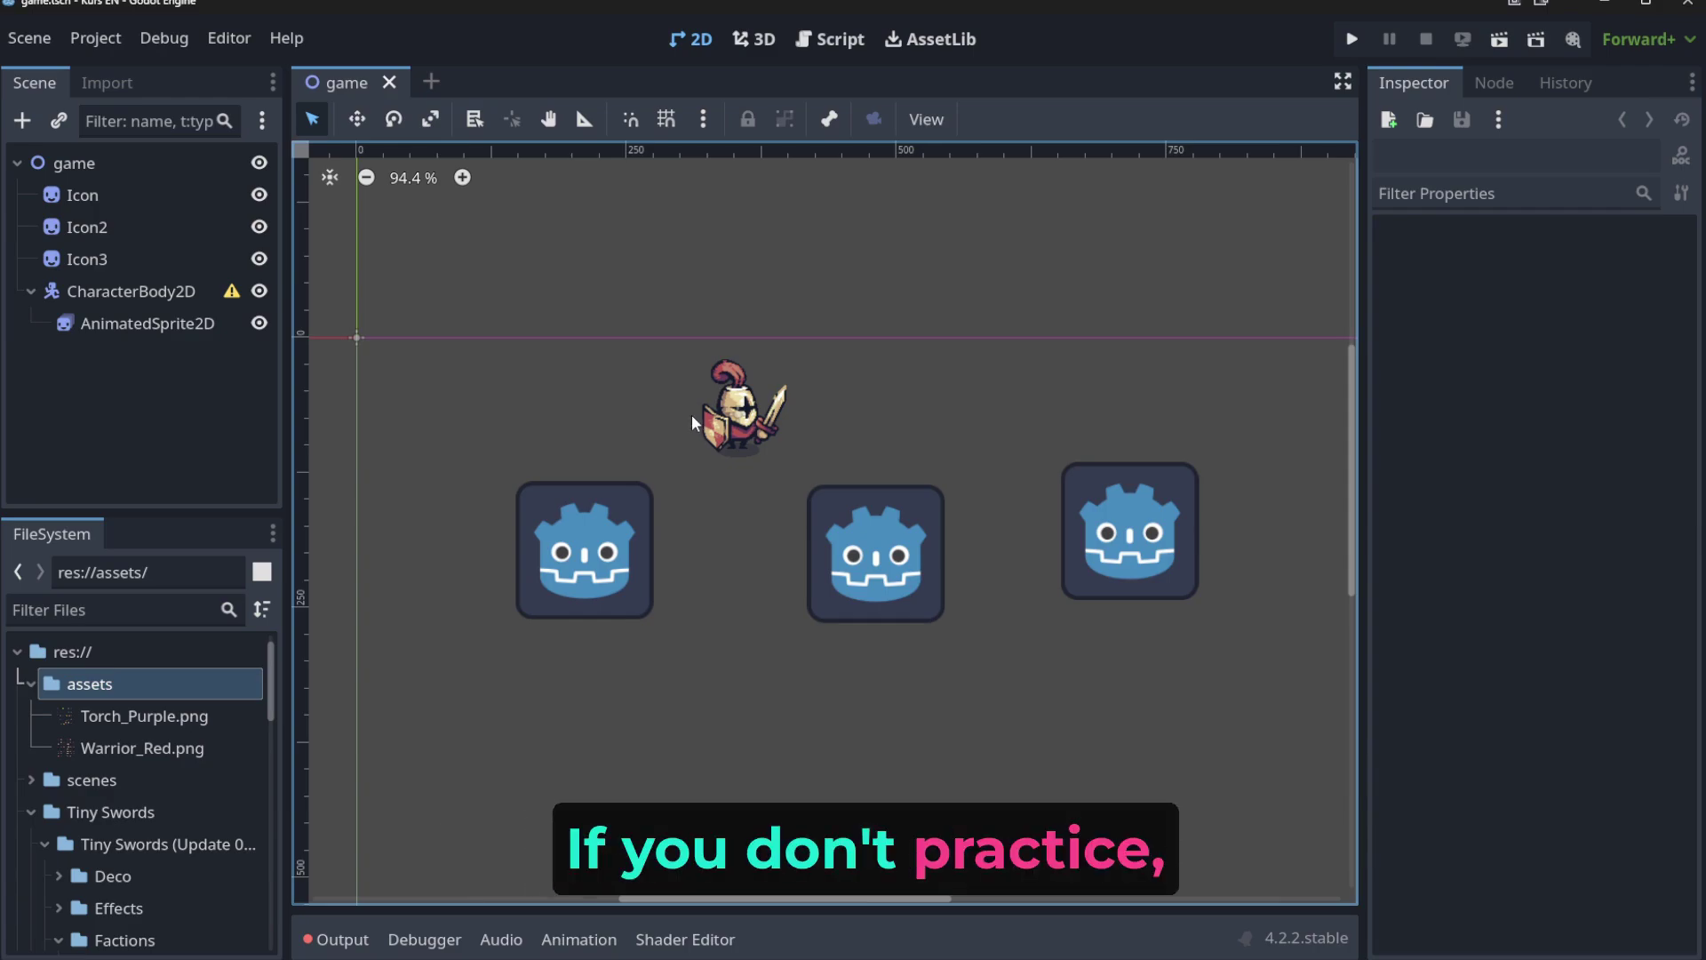
{"action": "scroll", "coordinate": [703, 473], "scroll_direction": "up", "scroll_amount": 1}
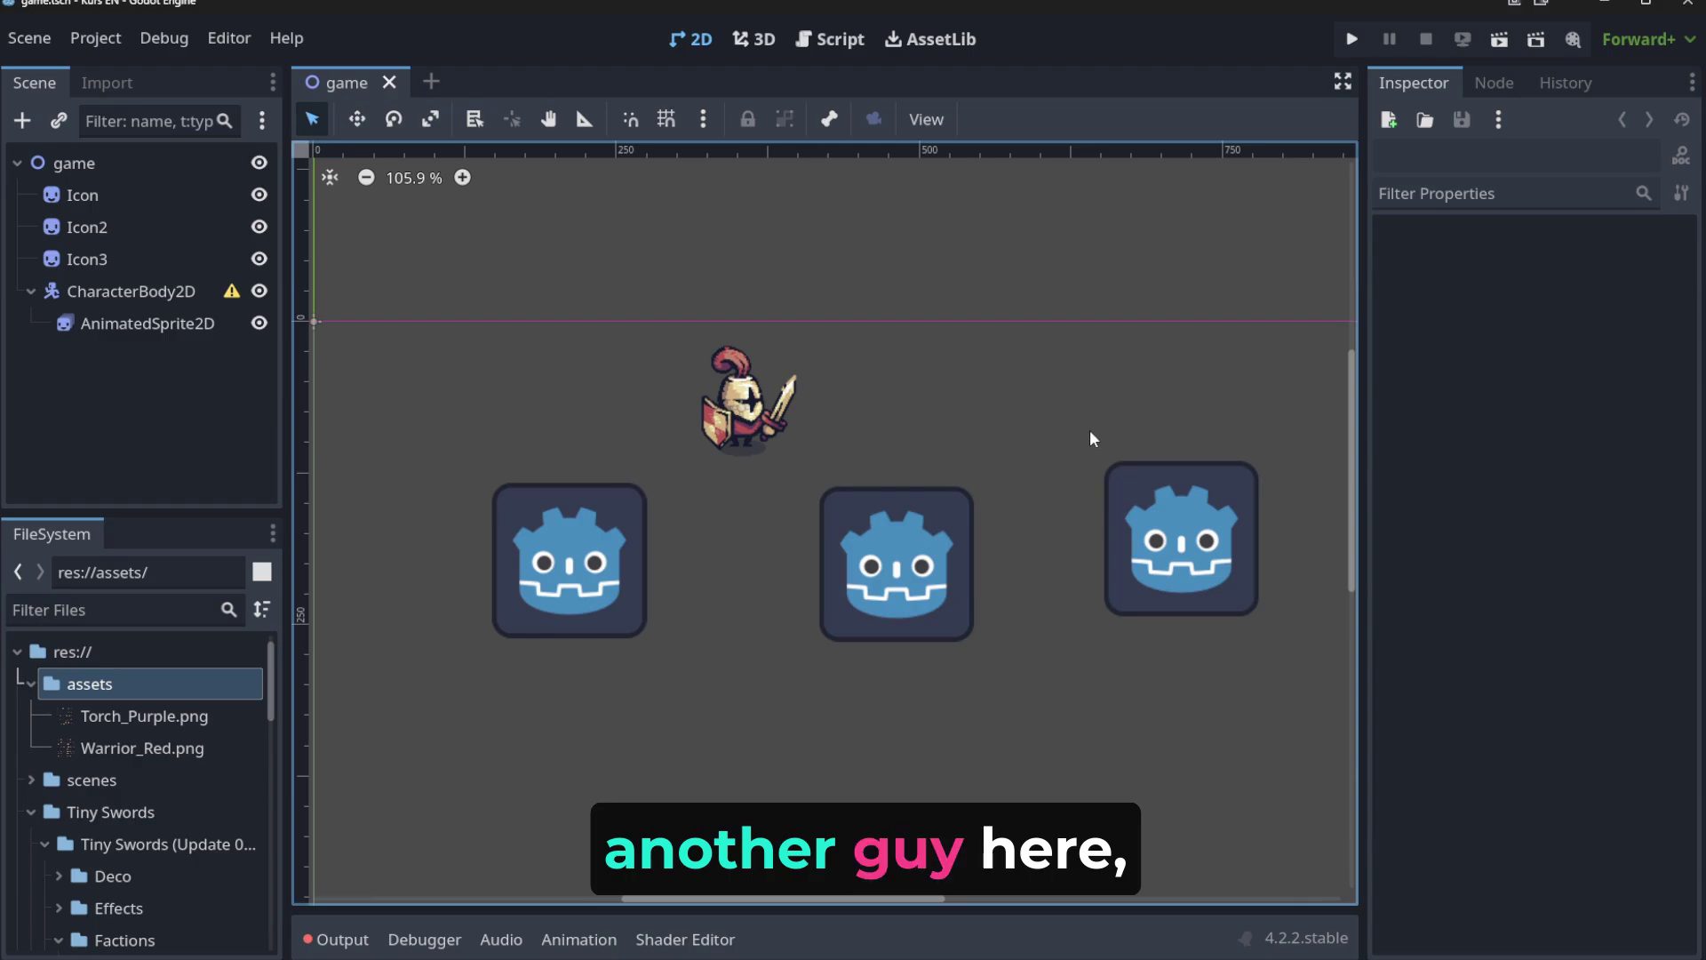
{"action": "left_click", "coordinate": [18, 164]}
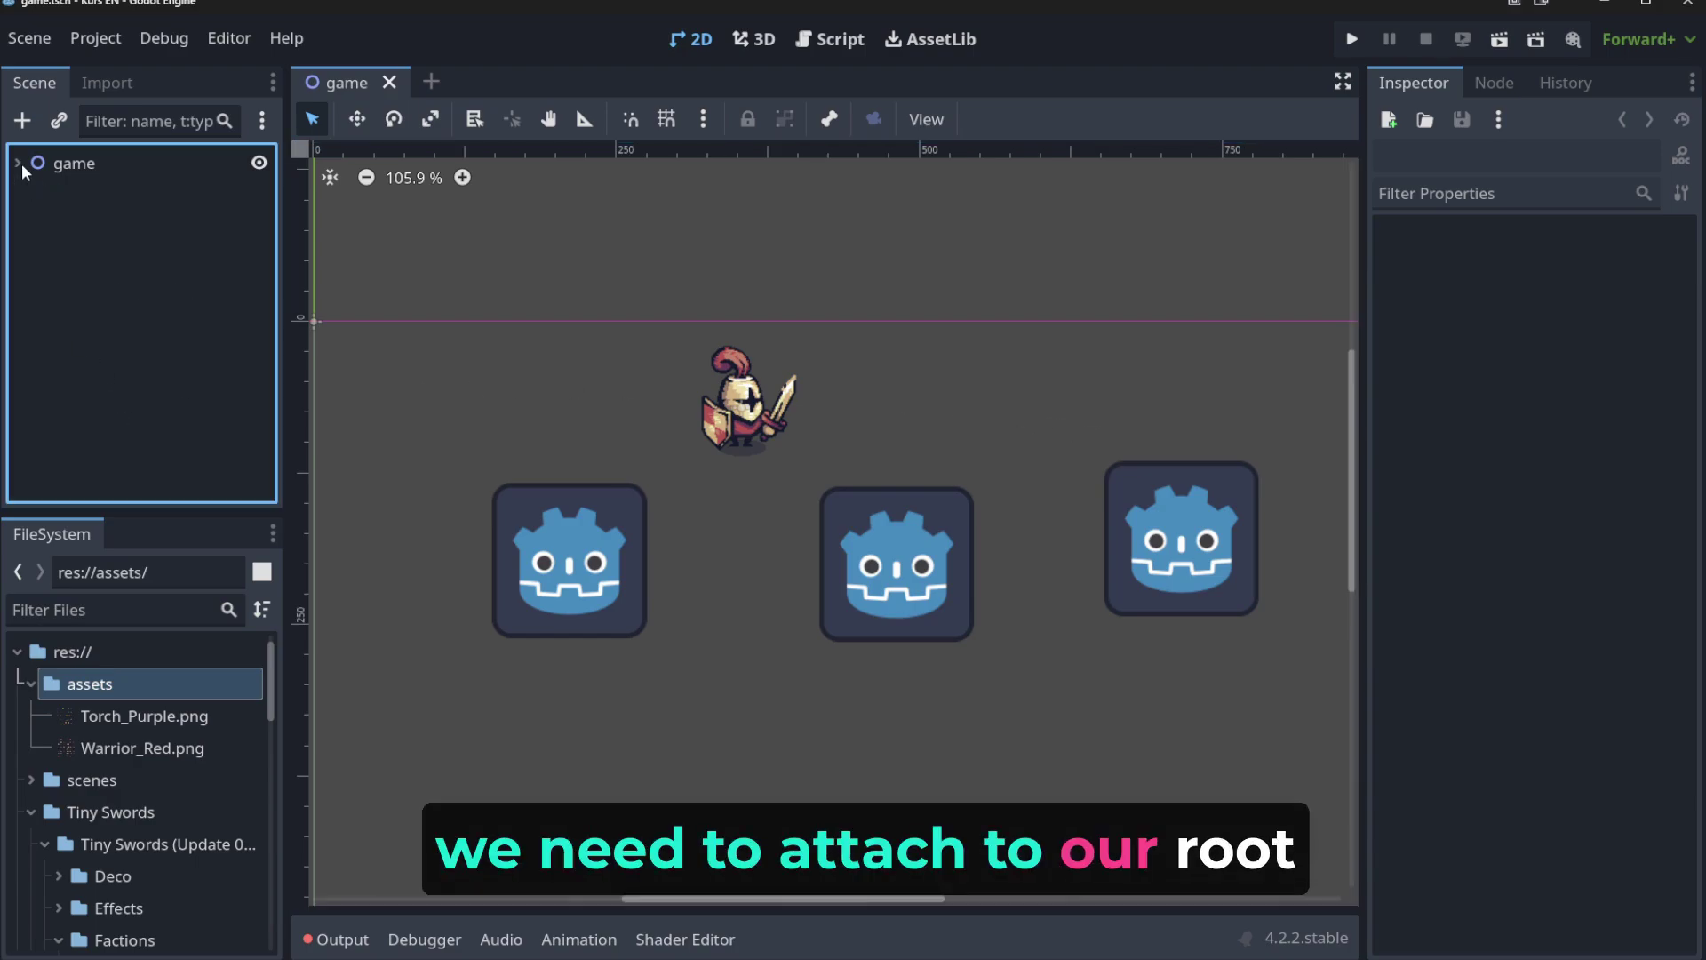
{"action": "left_click", "coordinate": [19, 163]}
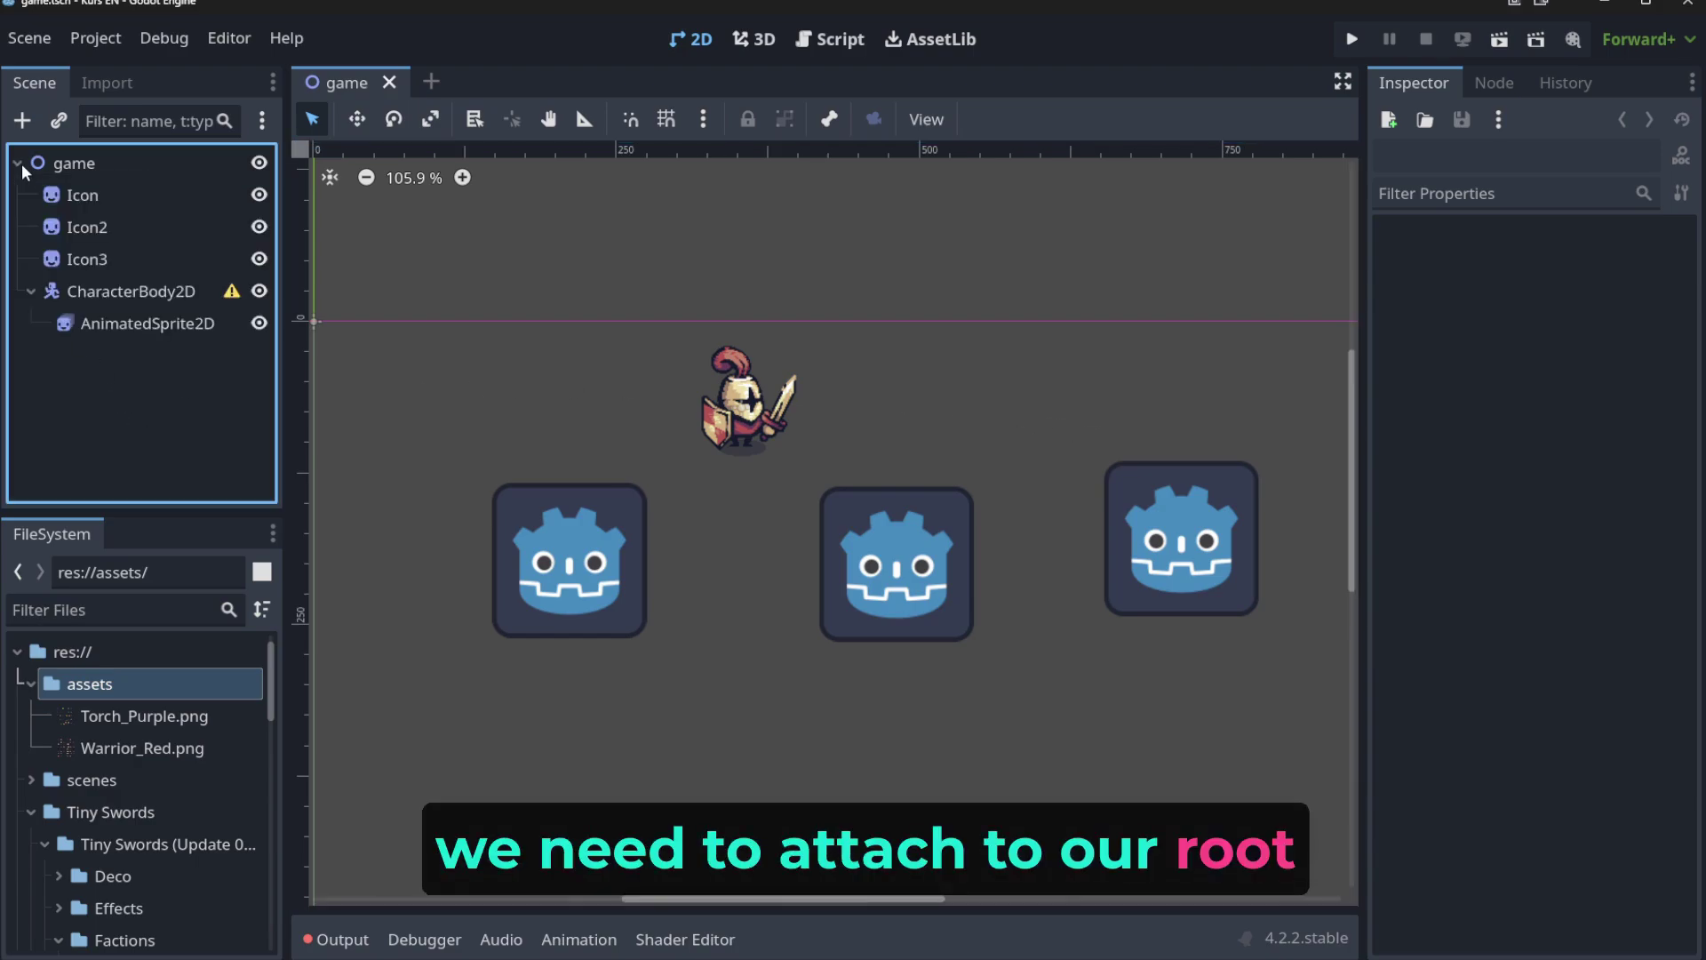
{"action": "left_click", "coordinate": [69, 165]}
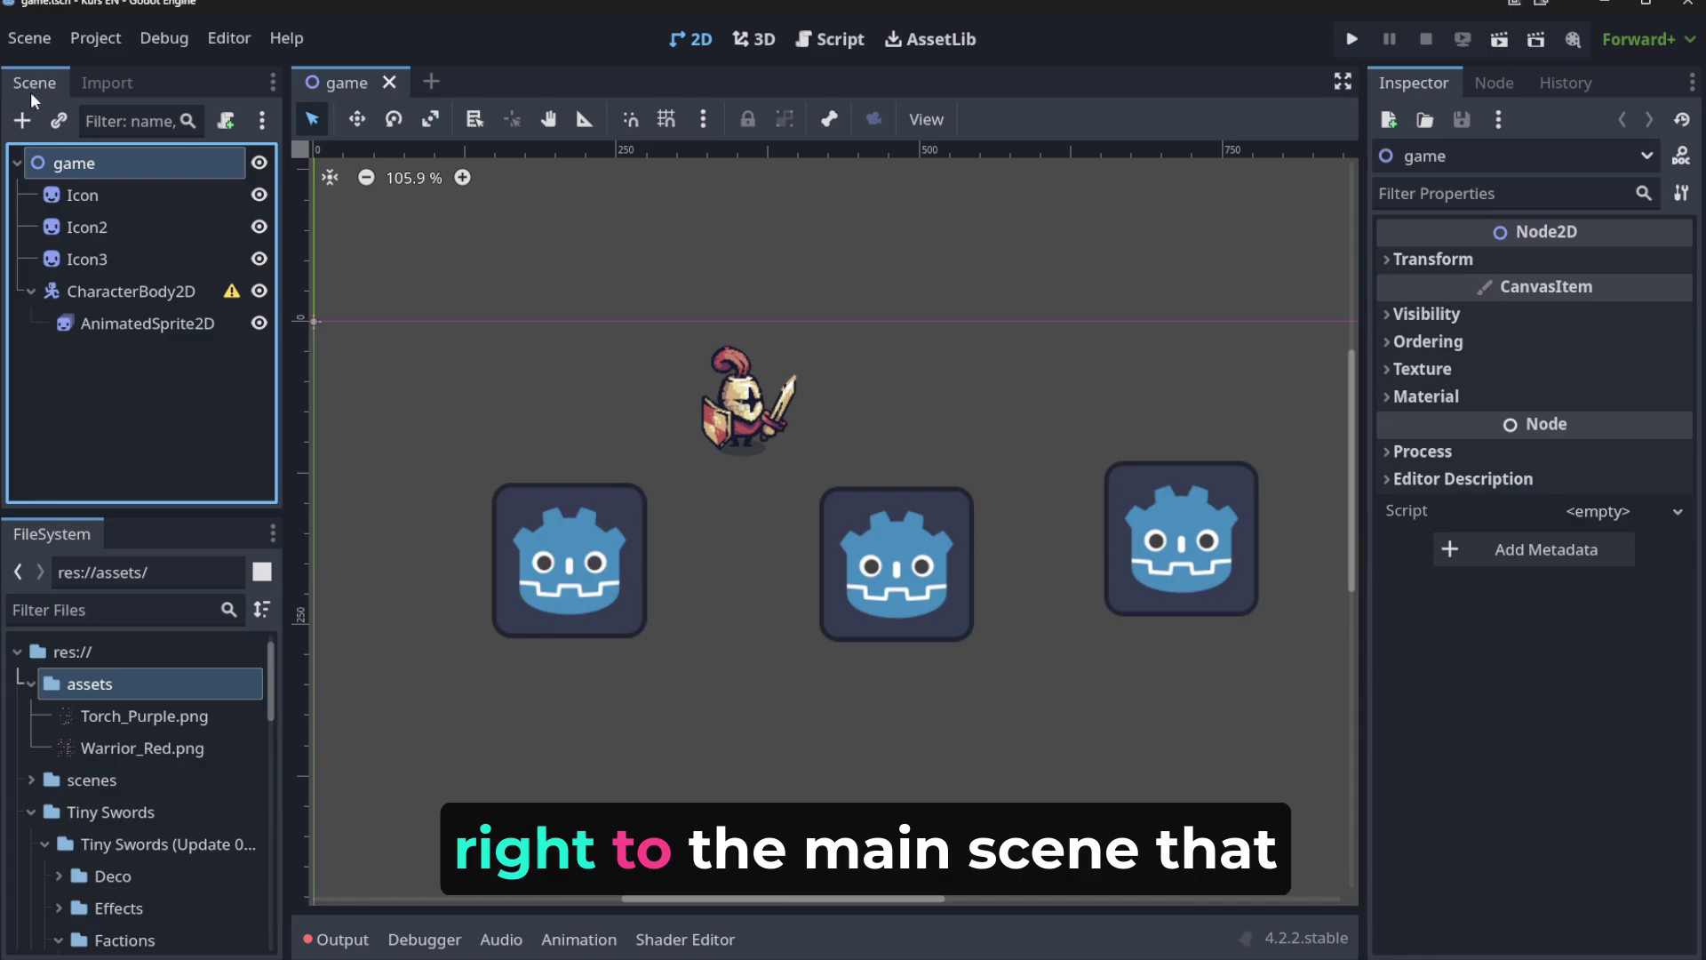
{"action": "left_click", "coordinate": [1034, 366]}
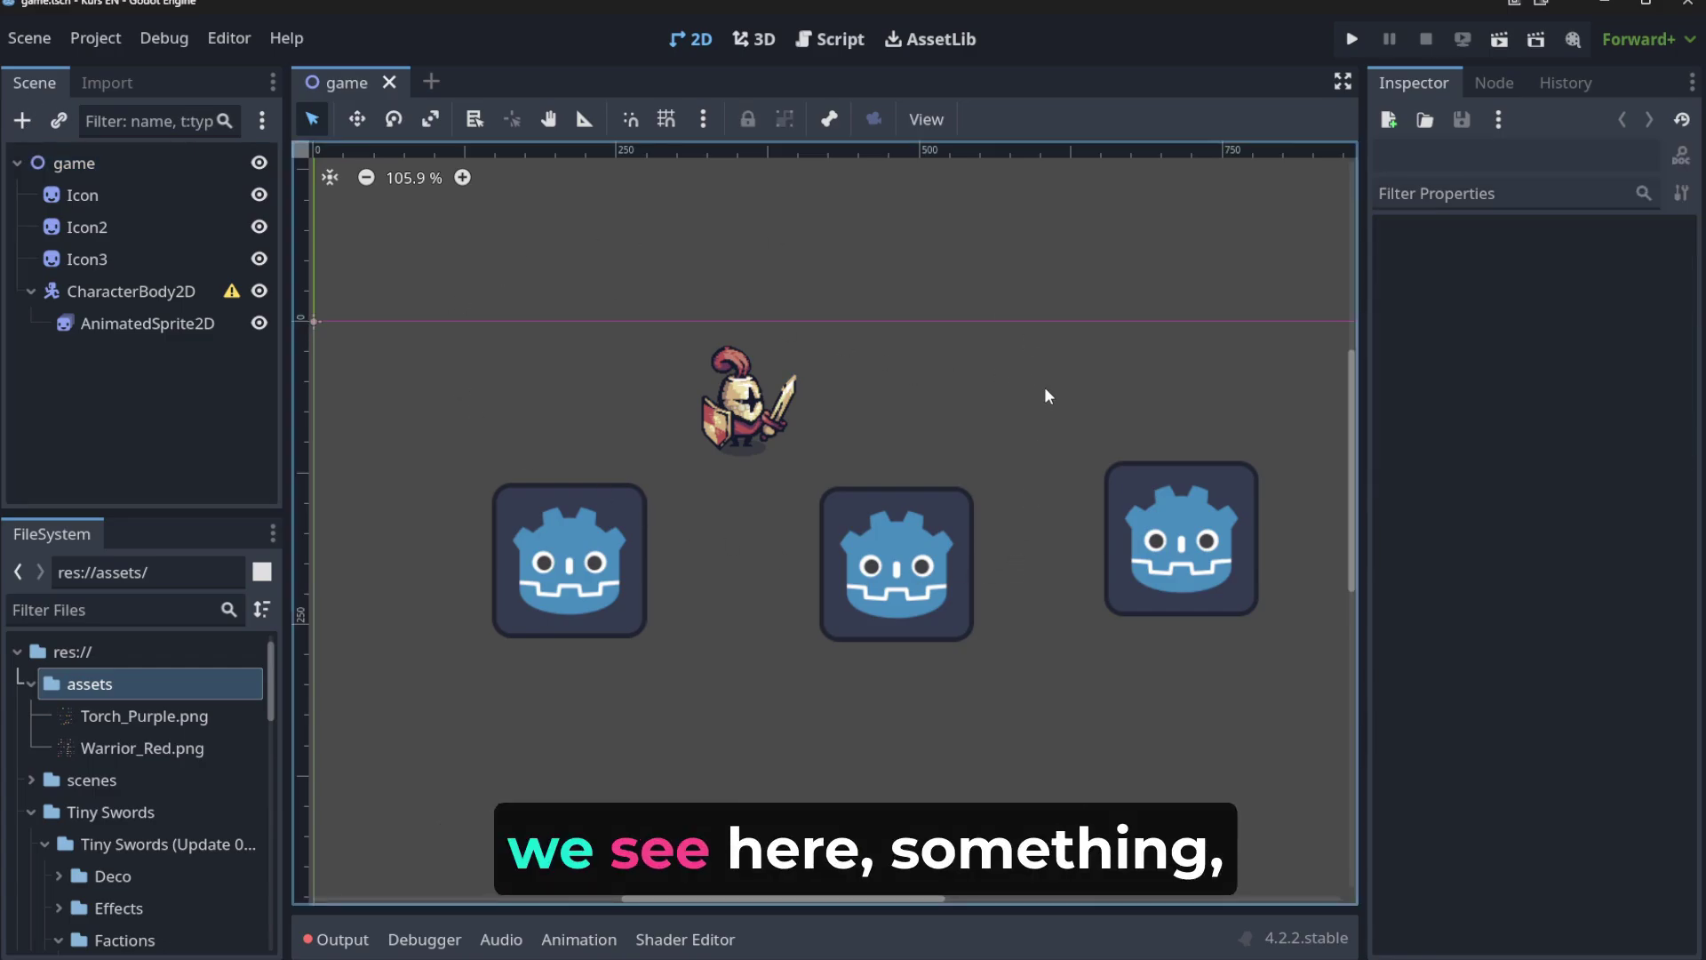
{"action": "left_click", "coordinate": [92, 168]}
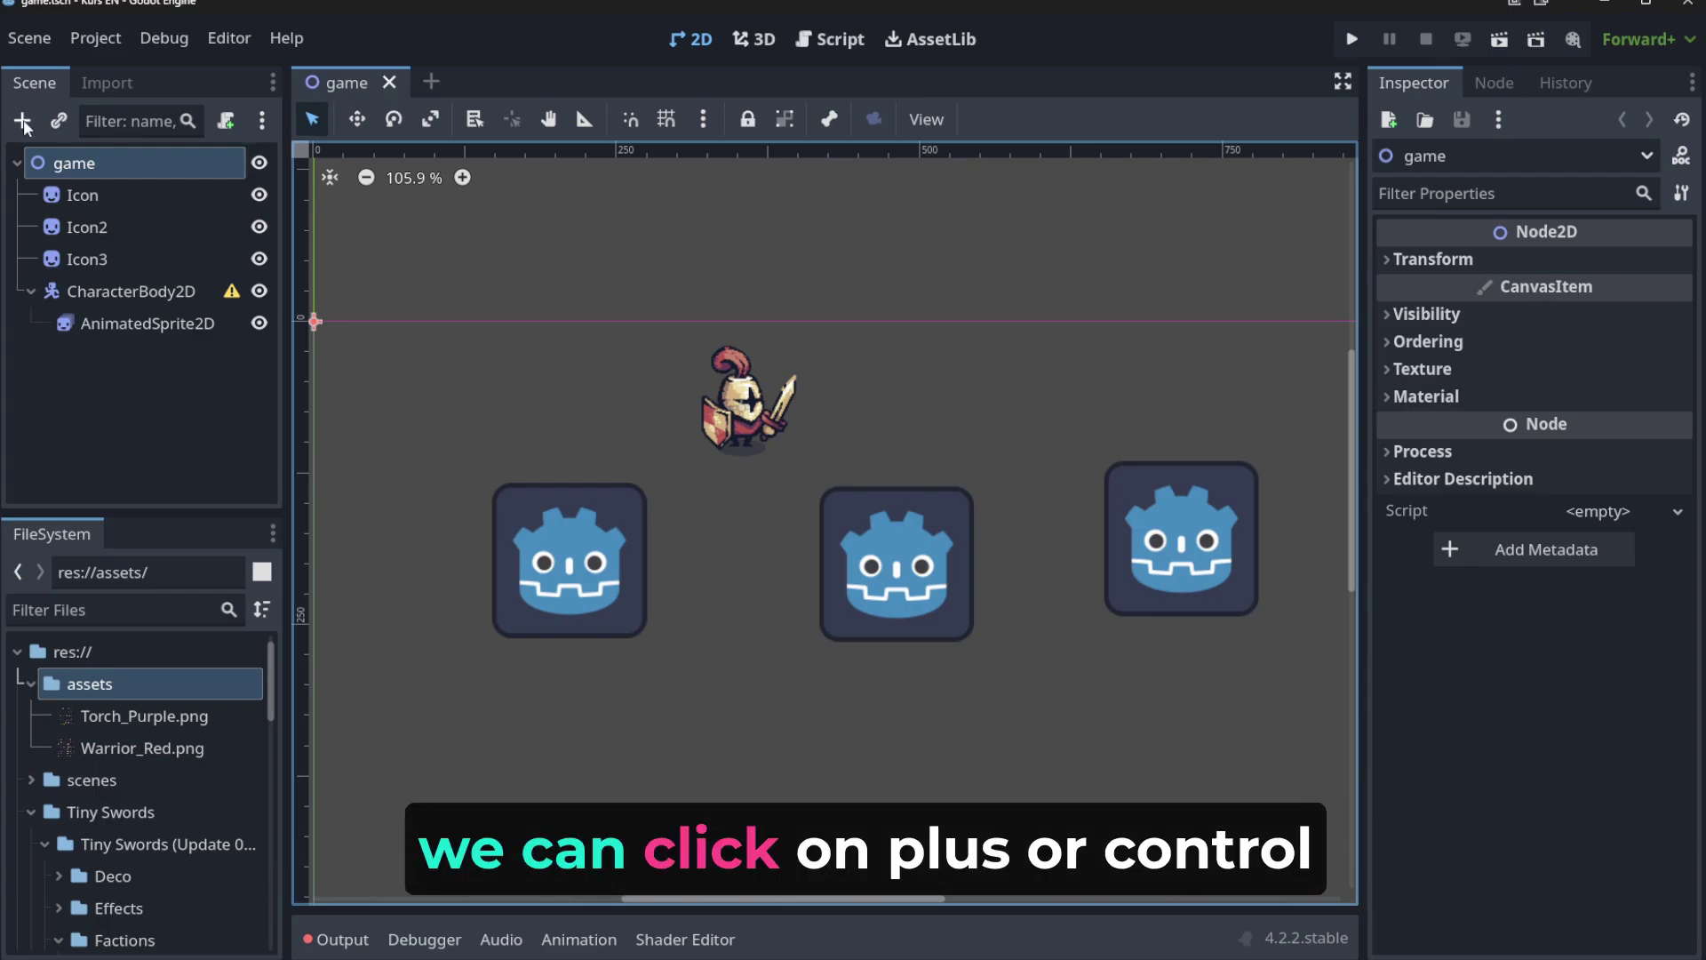
Delete the Icon, Icon2 and Icon3 nodes from the game scene.
{"action": "left_click", "coordinate": [109, 195]}
{"action": "left_click", "coordinate": [115, 259], "text": "shift"}
{"action": "key", "text": "Delete"}
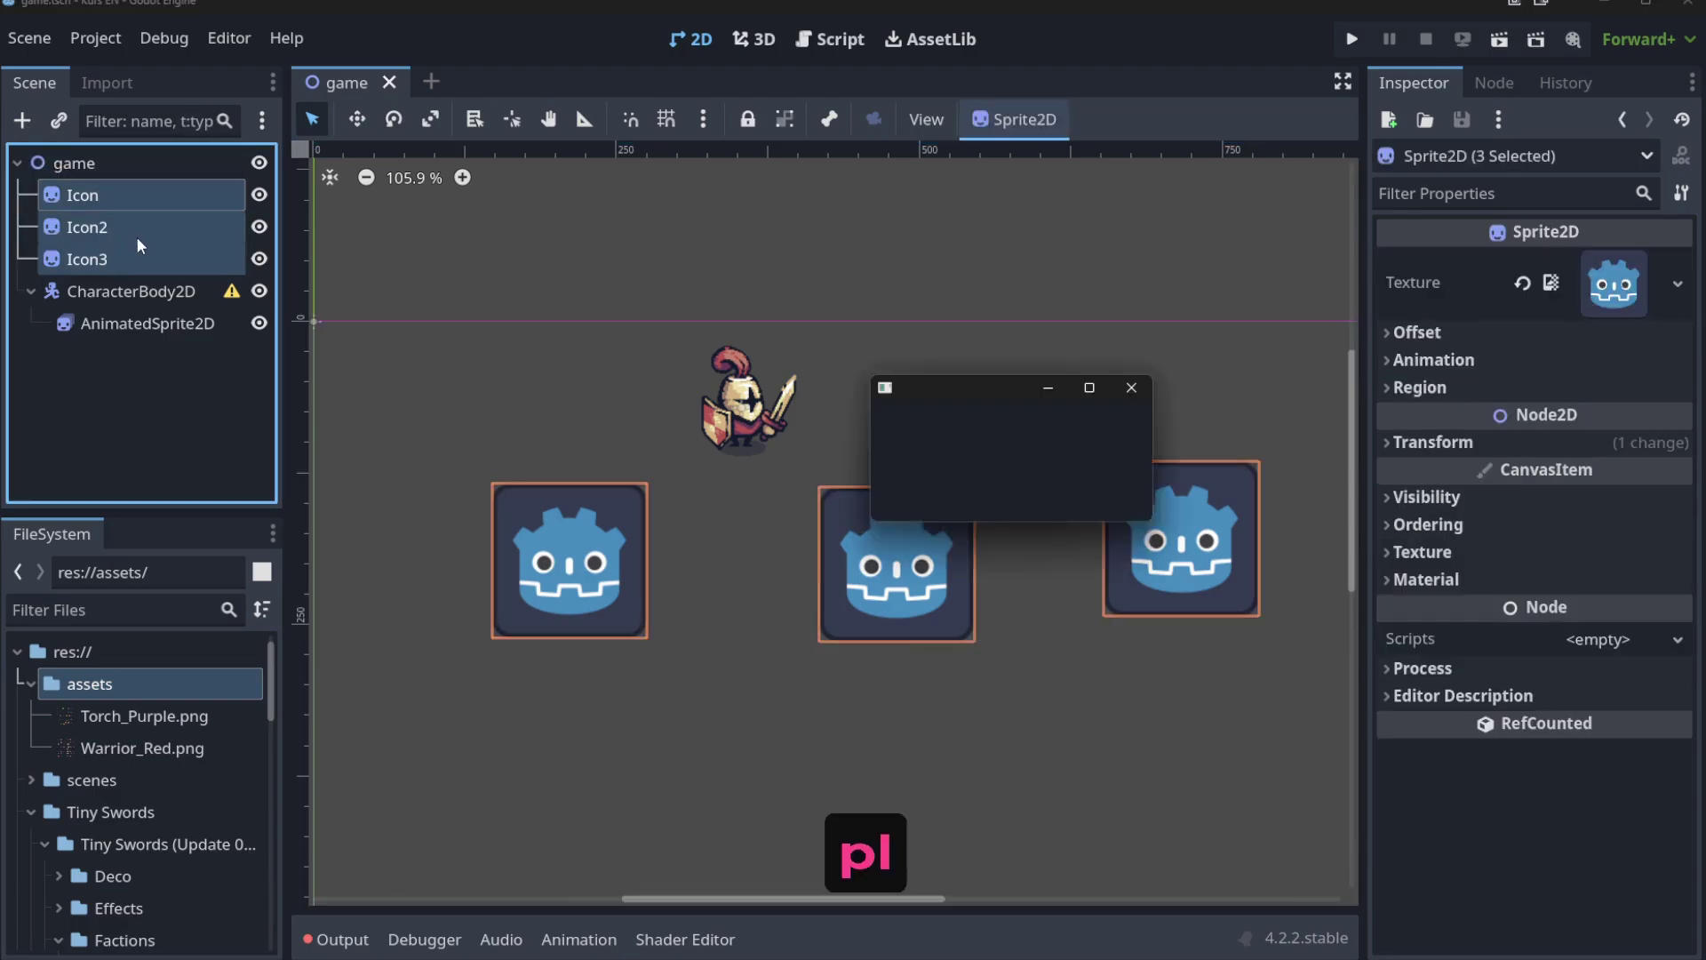
{"action": "left_click", "coordinate": [947, 500]}
Add a new CharacterBody2D child under the game root node, found by searching '2d'.
{"action": "left_click", "coordinate": [104, 165]}
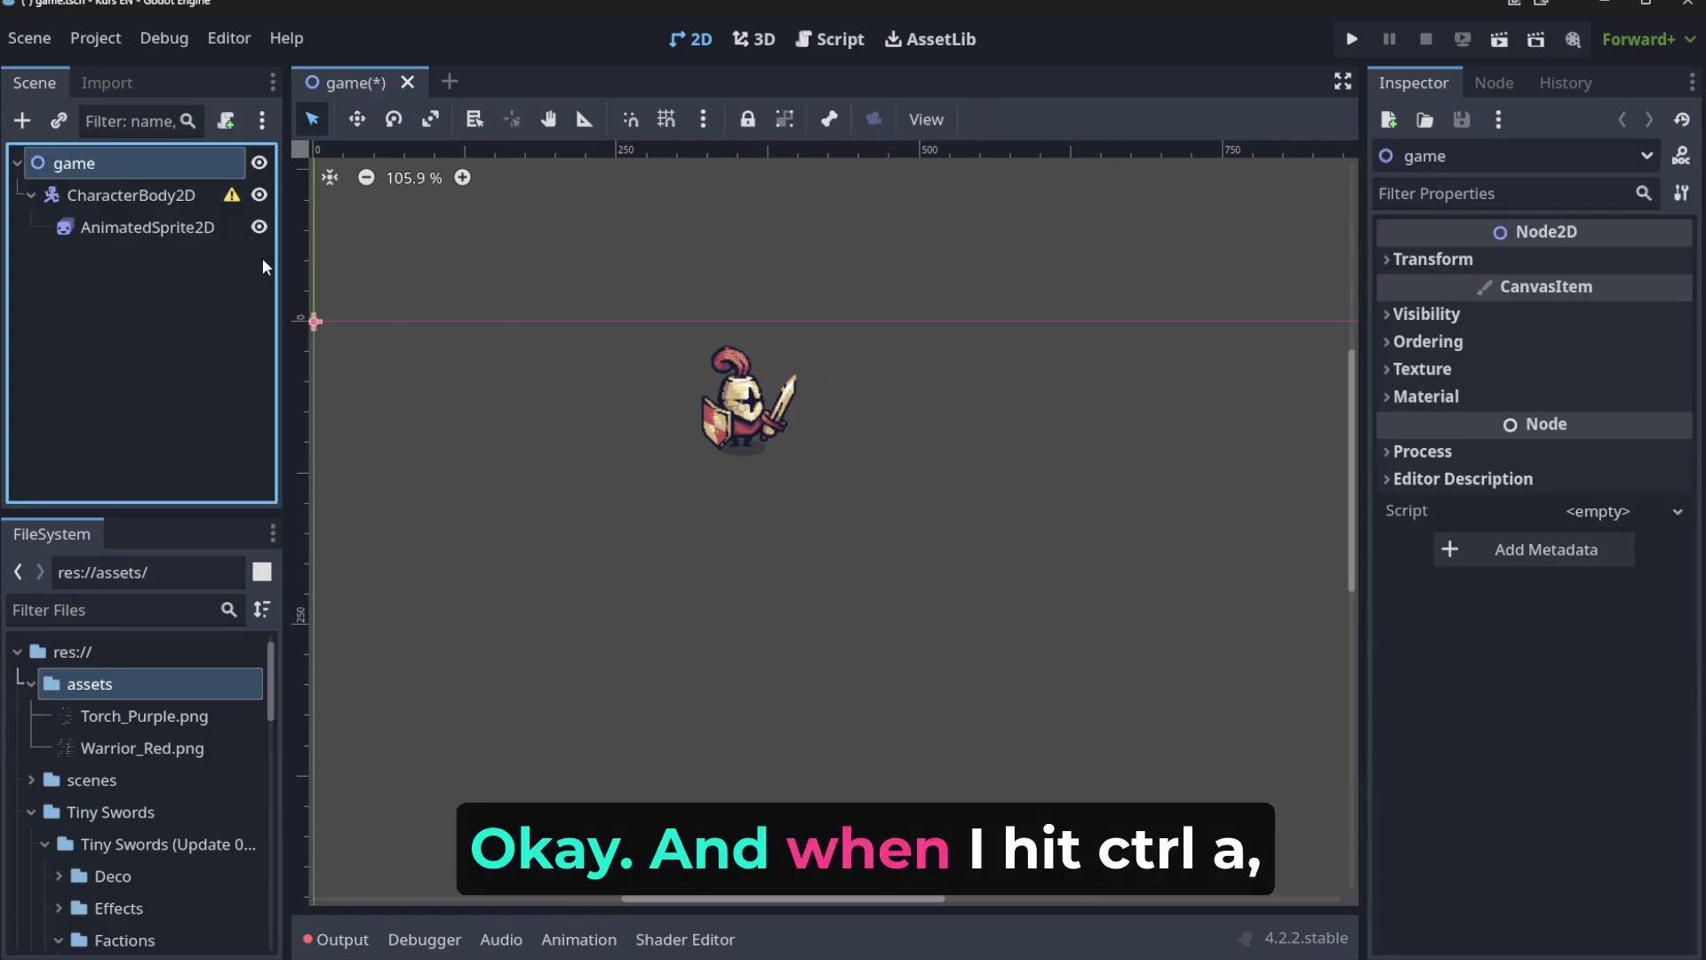
{"action": "key", "text": "ctrl+a"}
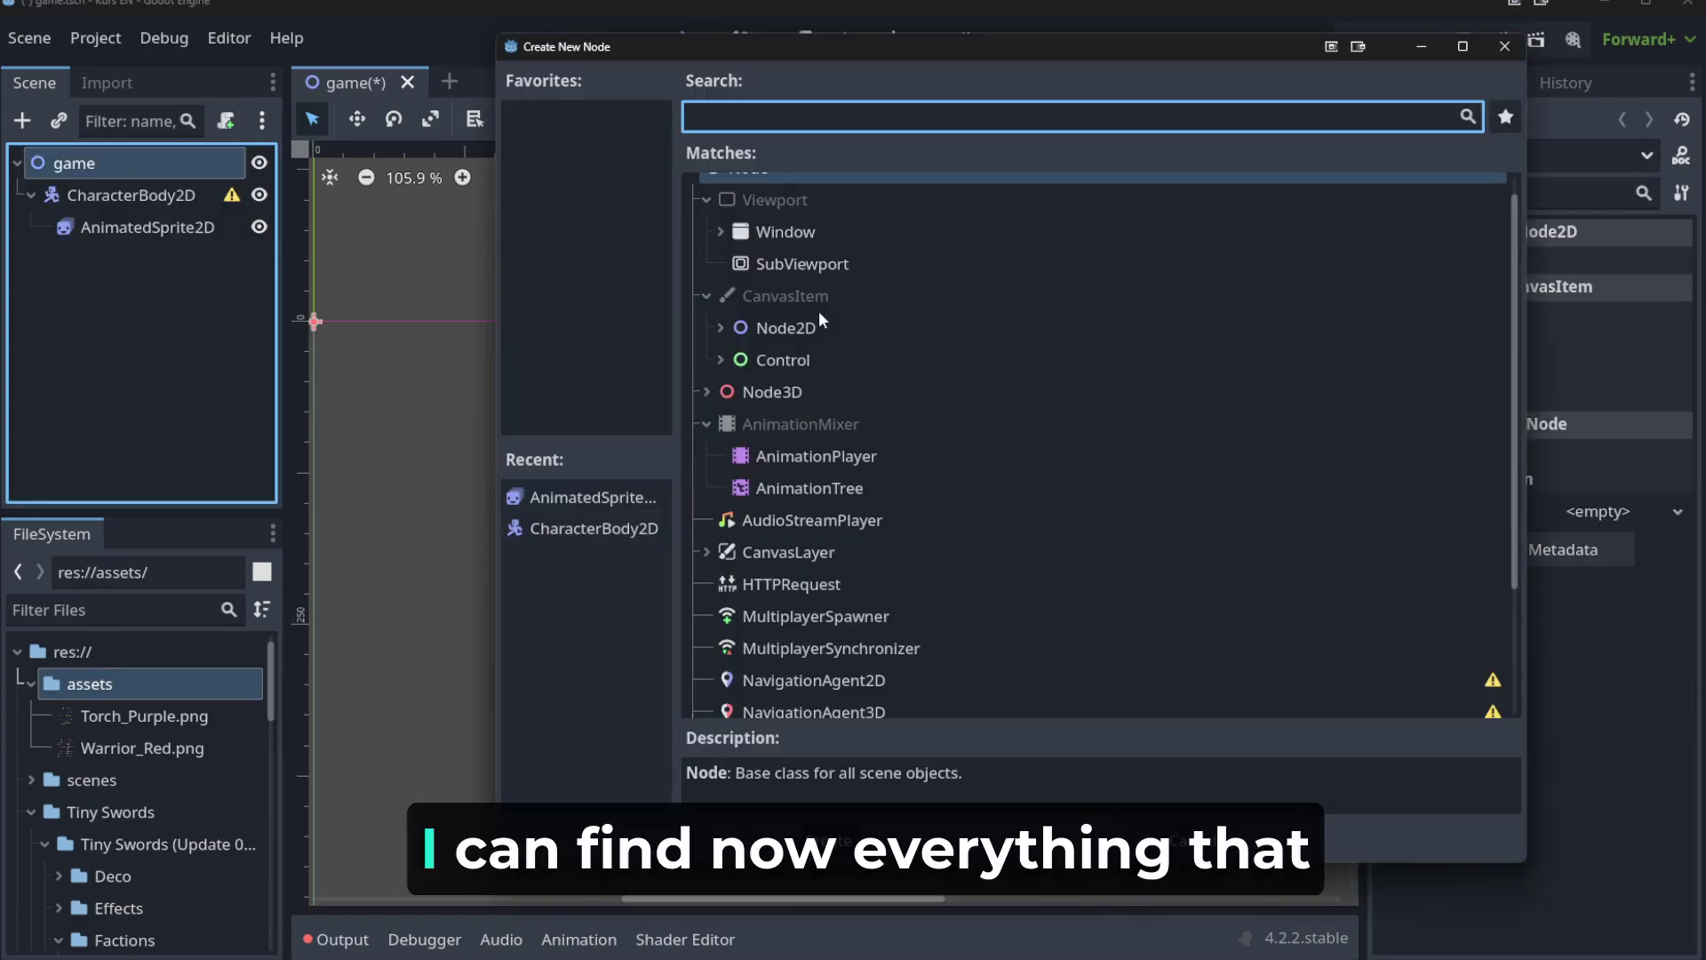
{"action": "type", "text": "2d"}
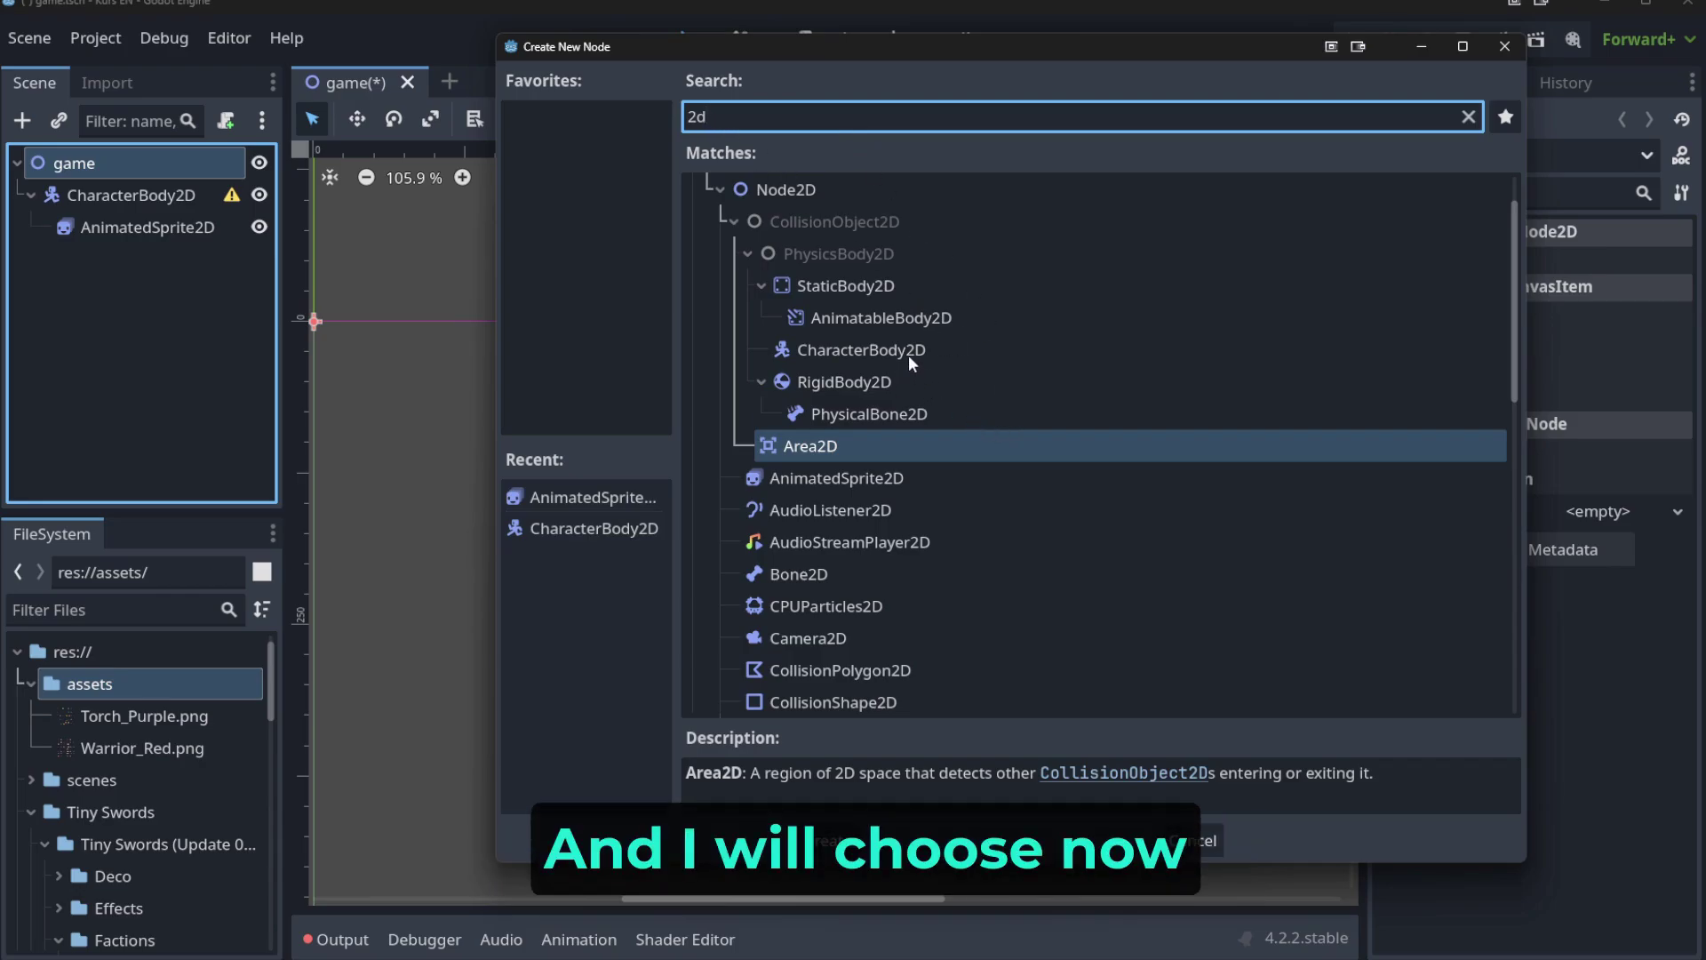
{"action": "left_click", "coordinate": [863, 355]}
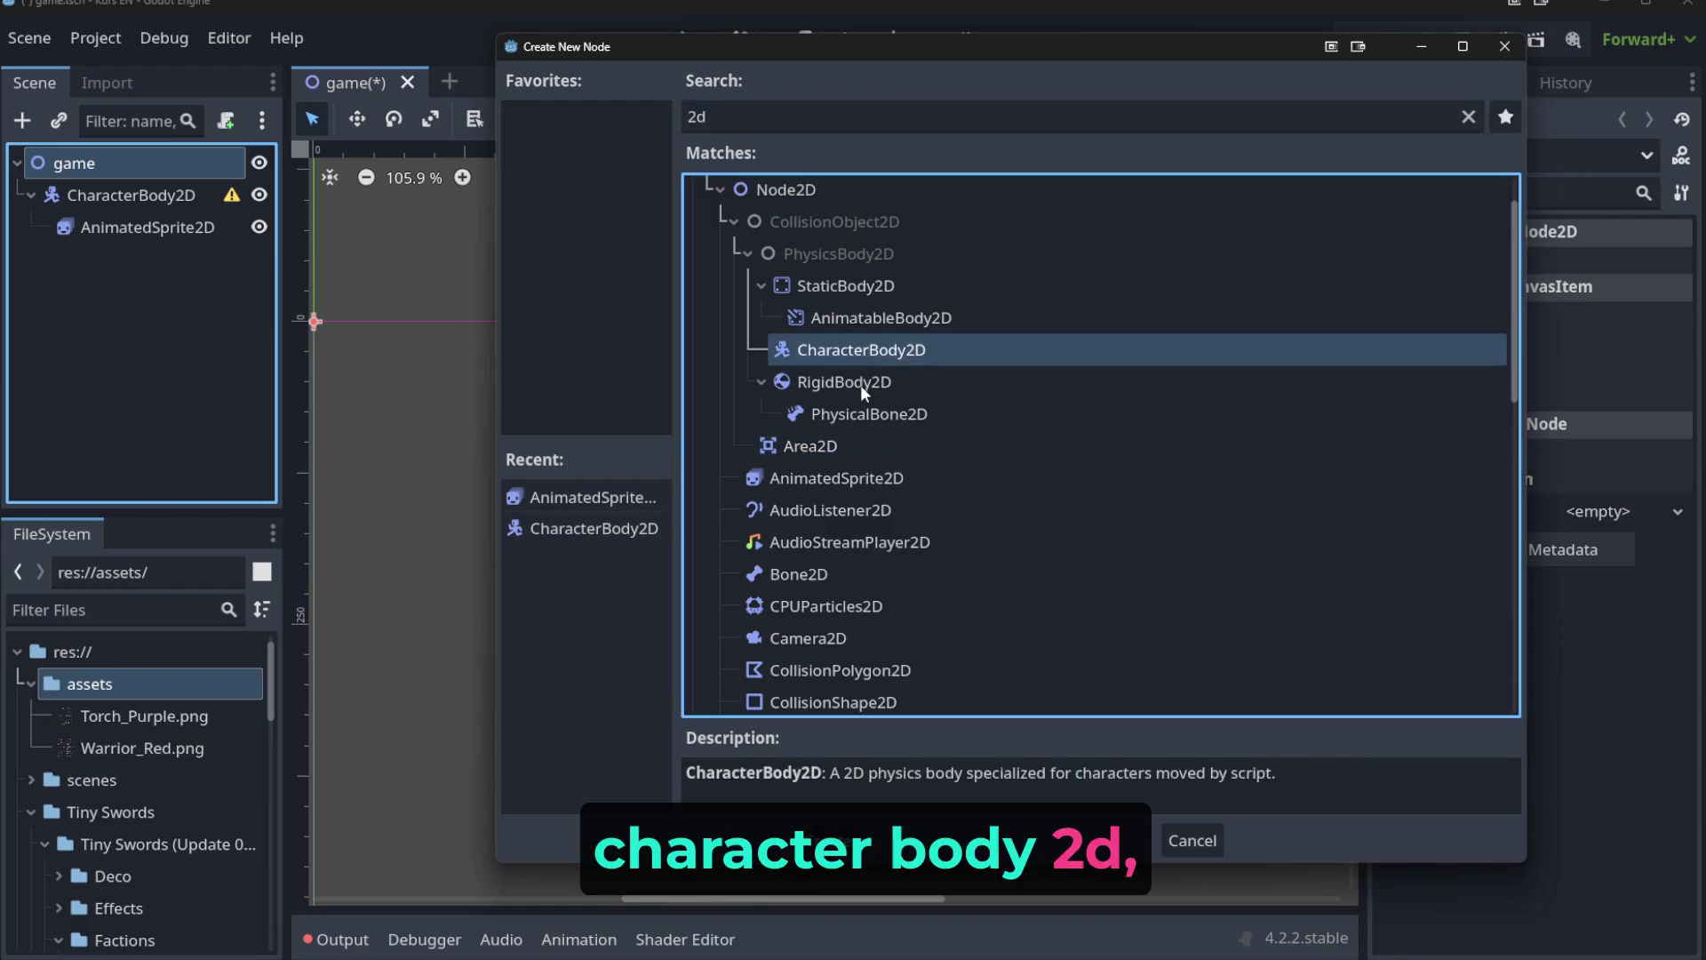
{"action": "scroll", "coordinate": [893, 378], "scroll_direction": "up", "scroll_amount": 1}
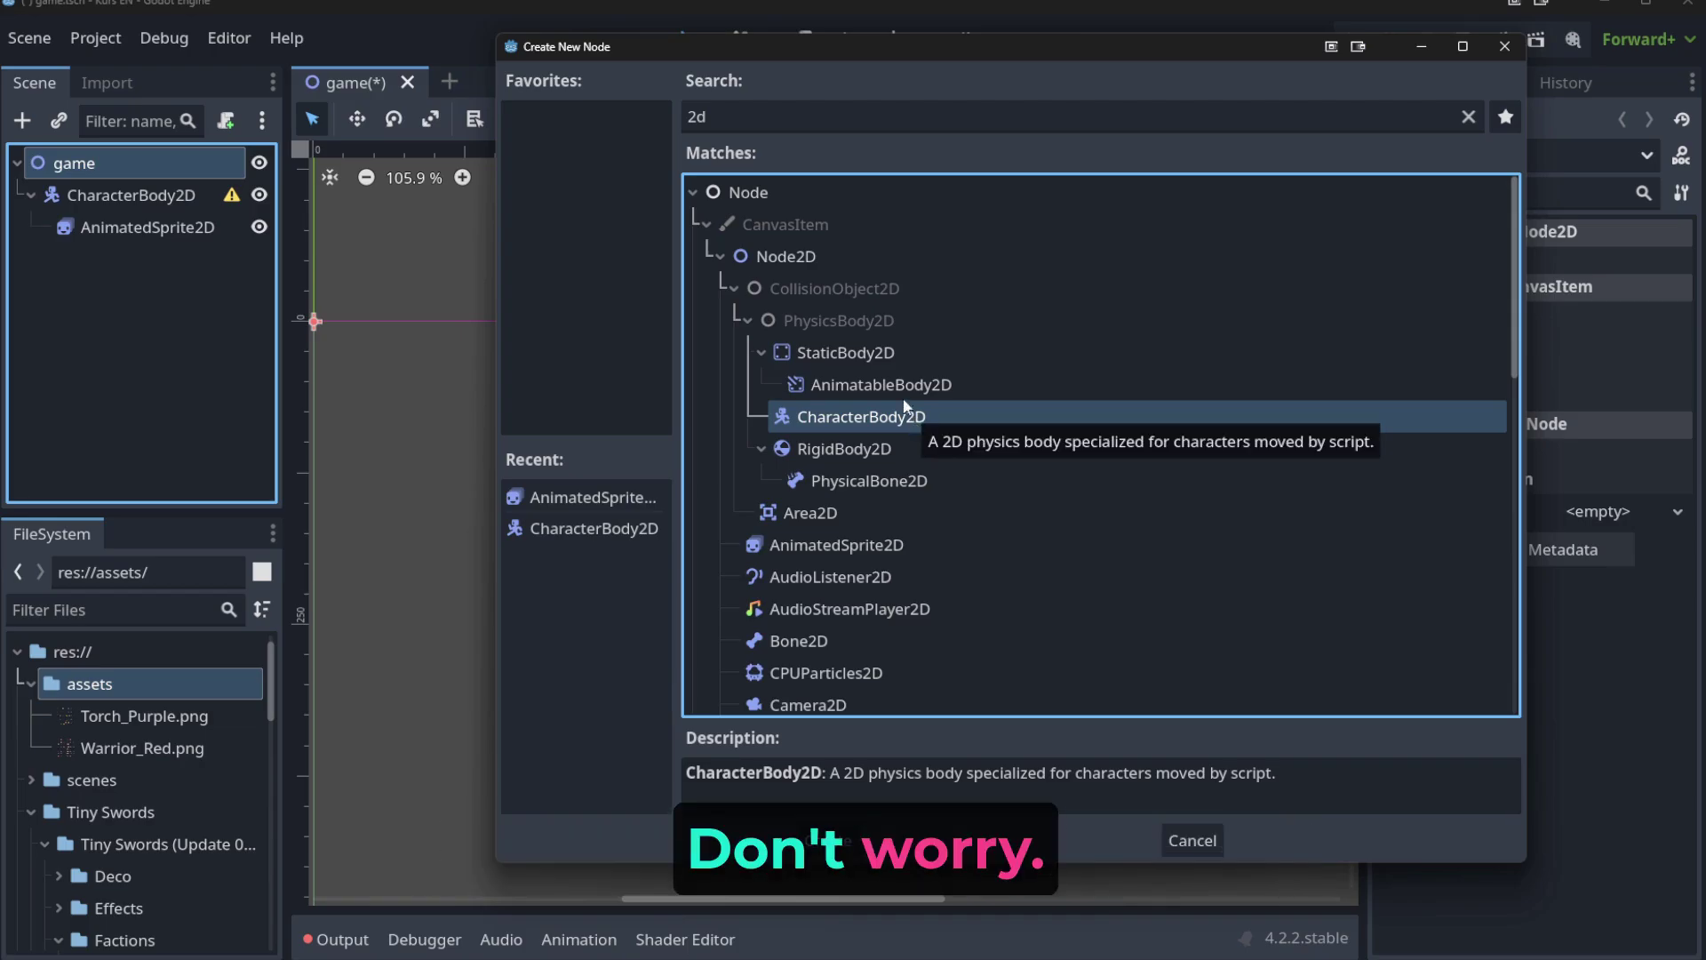
{"action": "left_click", "coordinate": [816, 262]}
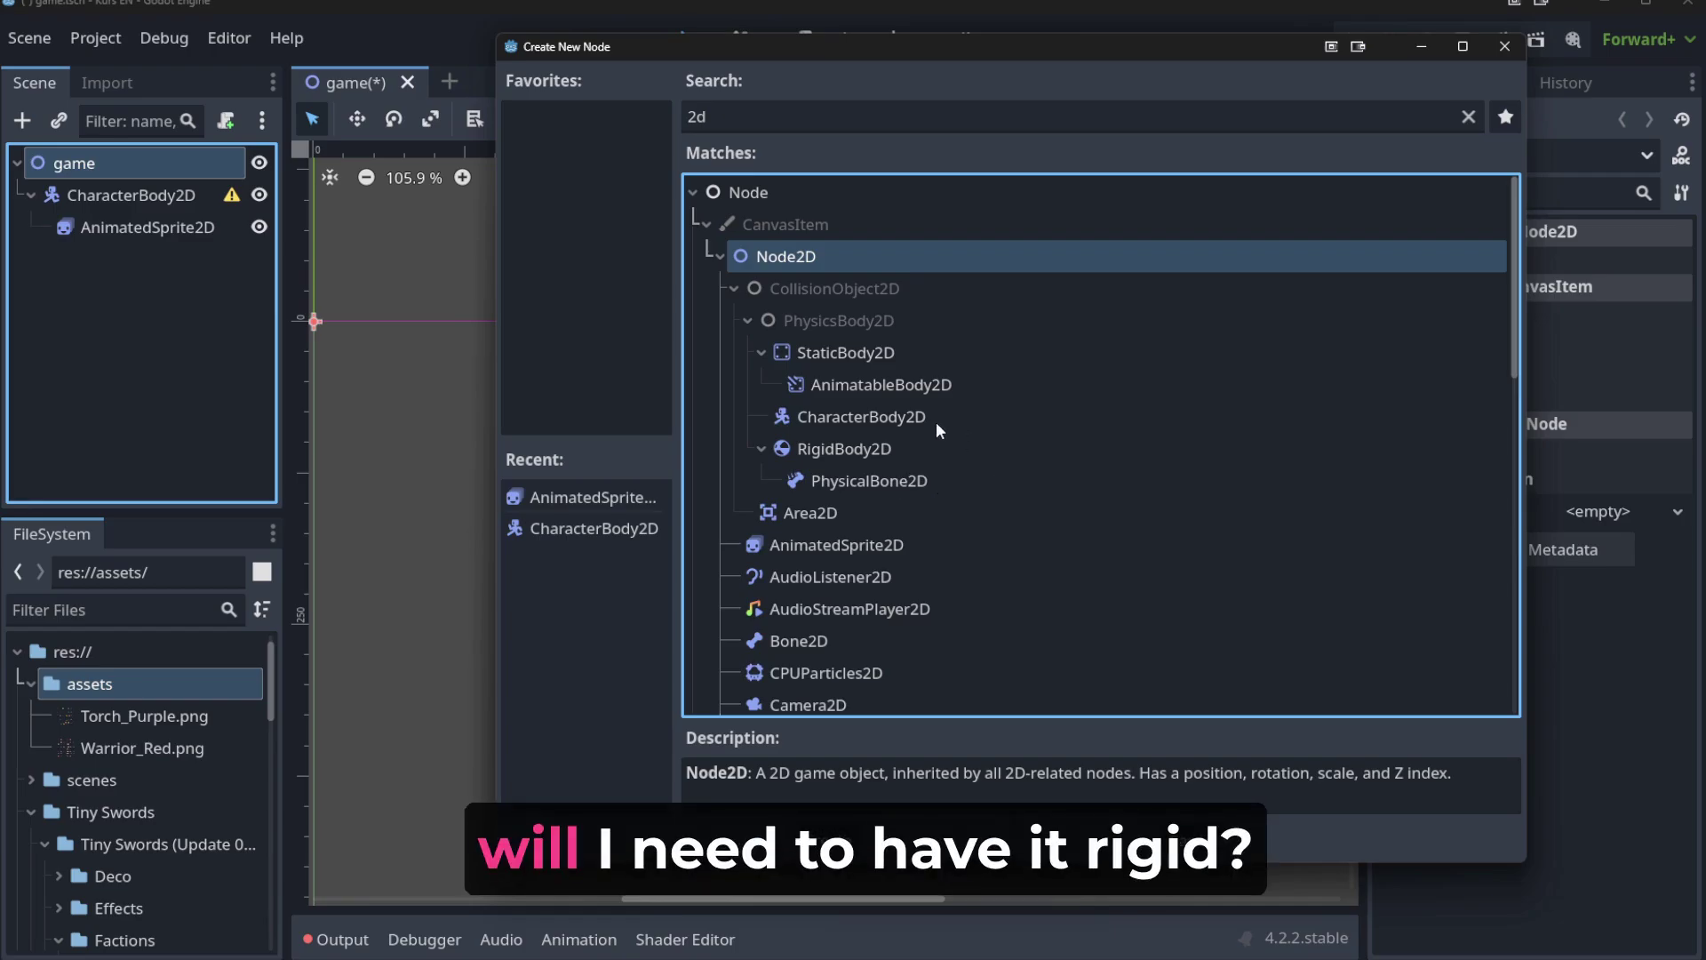
{"action": "left_click", "coordinate": [880, 451]}
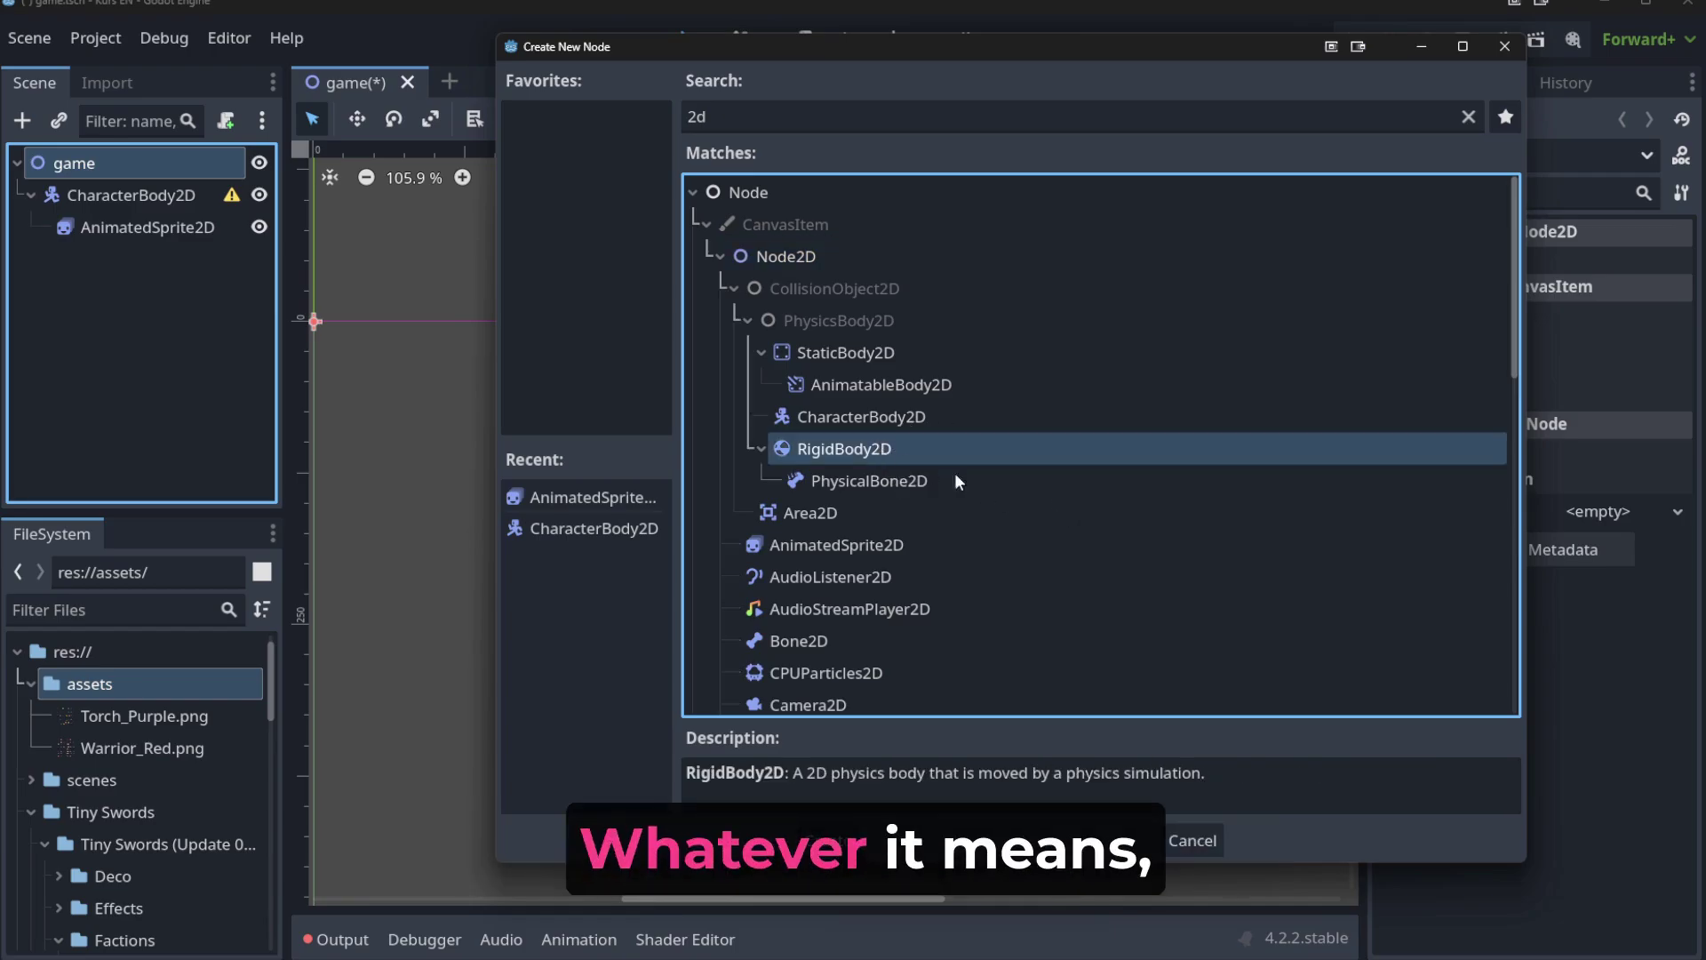
{"action": "left_click", "coordinate": [921, 414]}
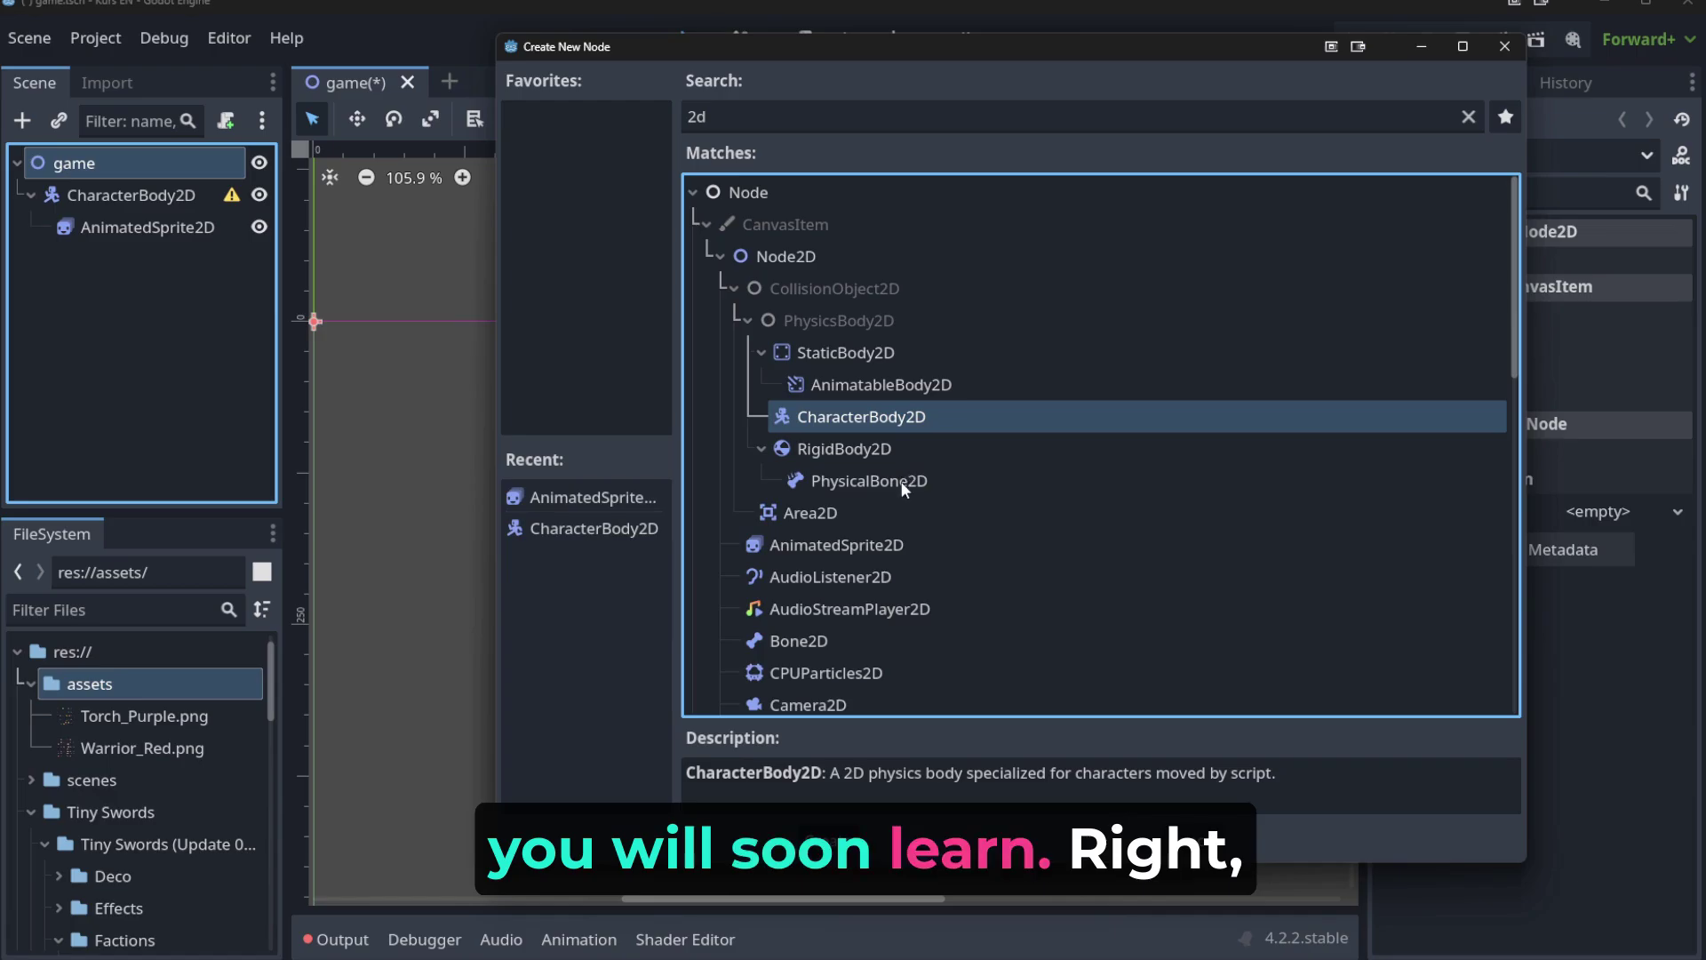
{"action": "left_click", "coordinate": [787, 259]}
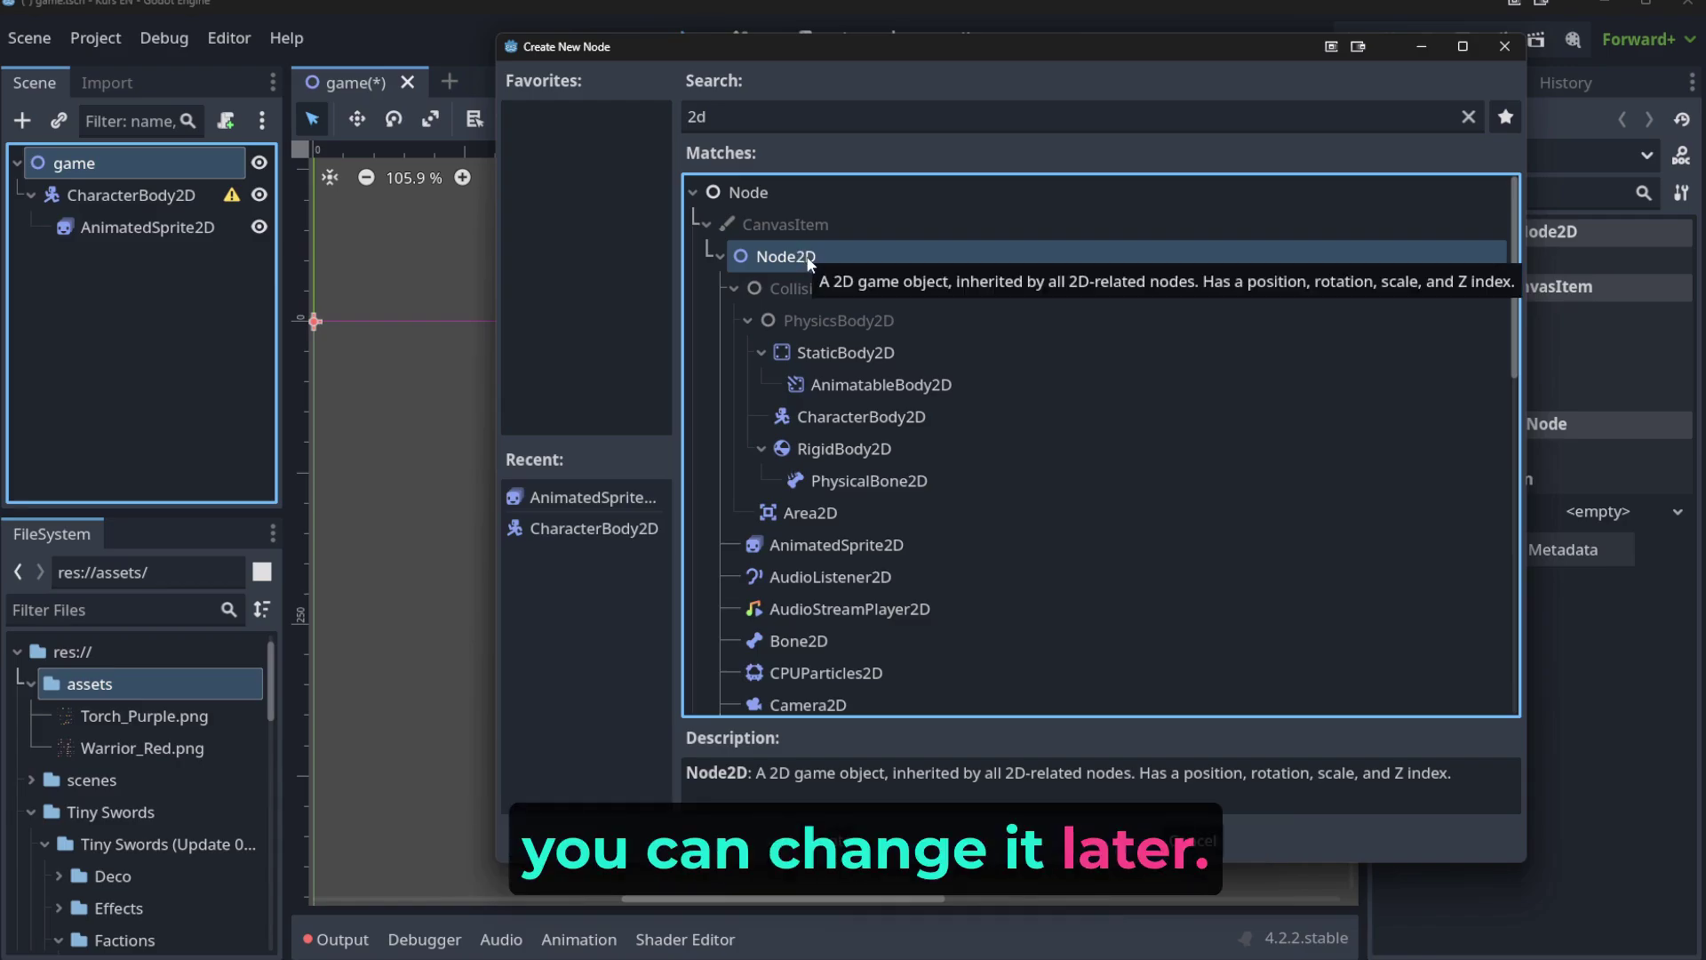
{"action": "left_click", "coordinate": [861, 417]}
{"action": "double_click", "coordinate": [861, 417]}
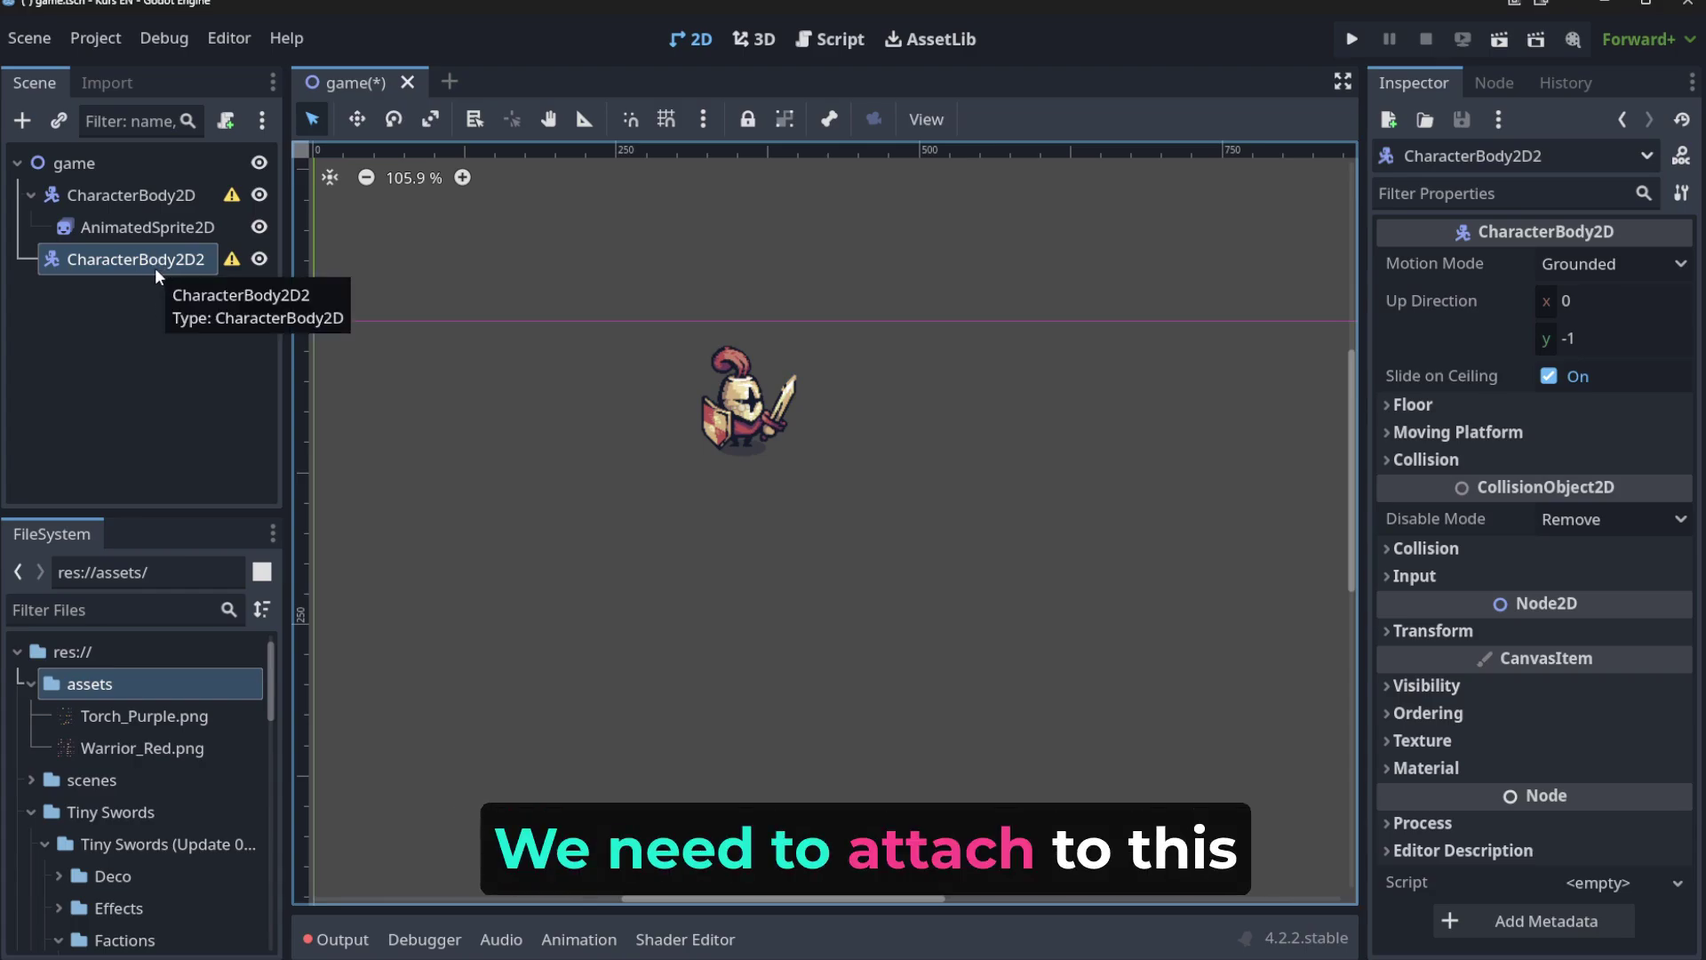
Add an AnimatedSprite2D child to CharacterBody2D2 using a 'sprite' node search.
{"action": "key", "text": "ctrl+a"}
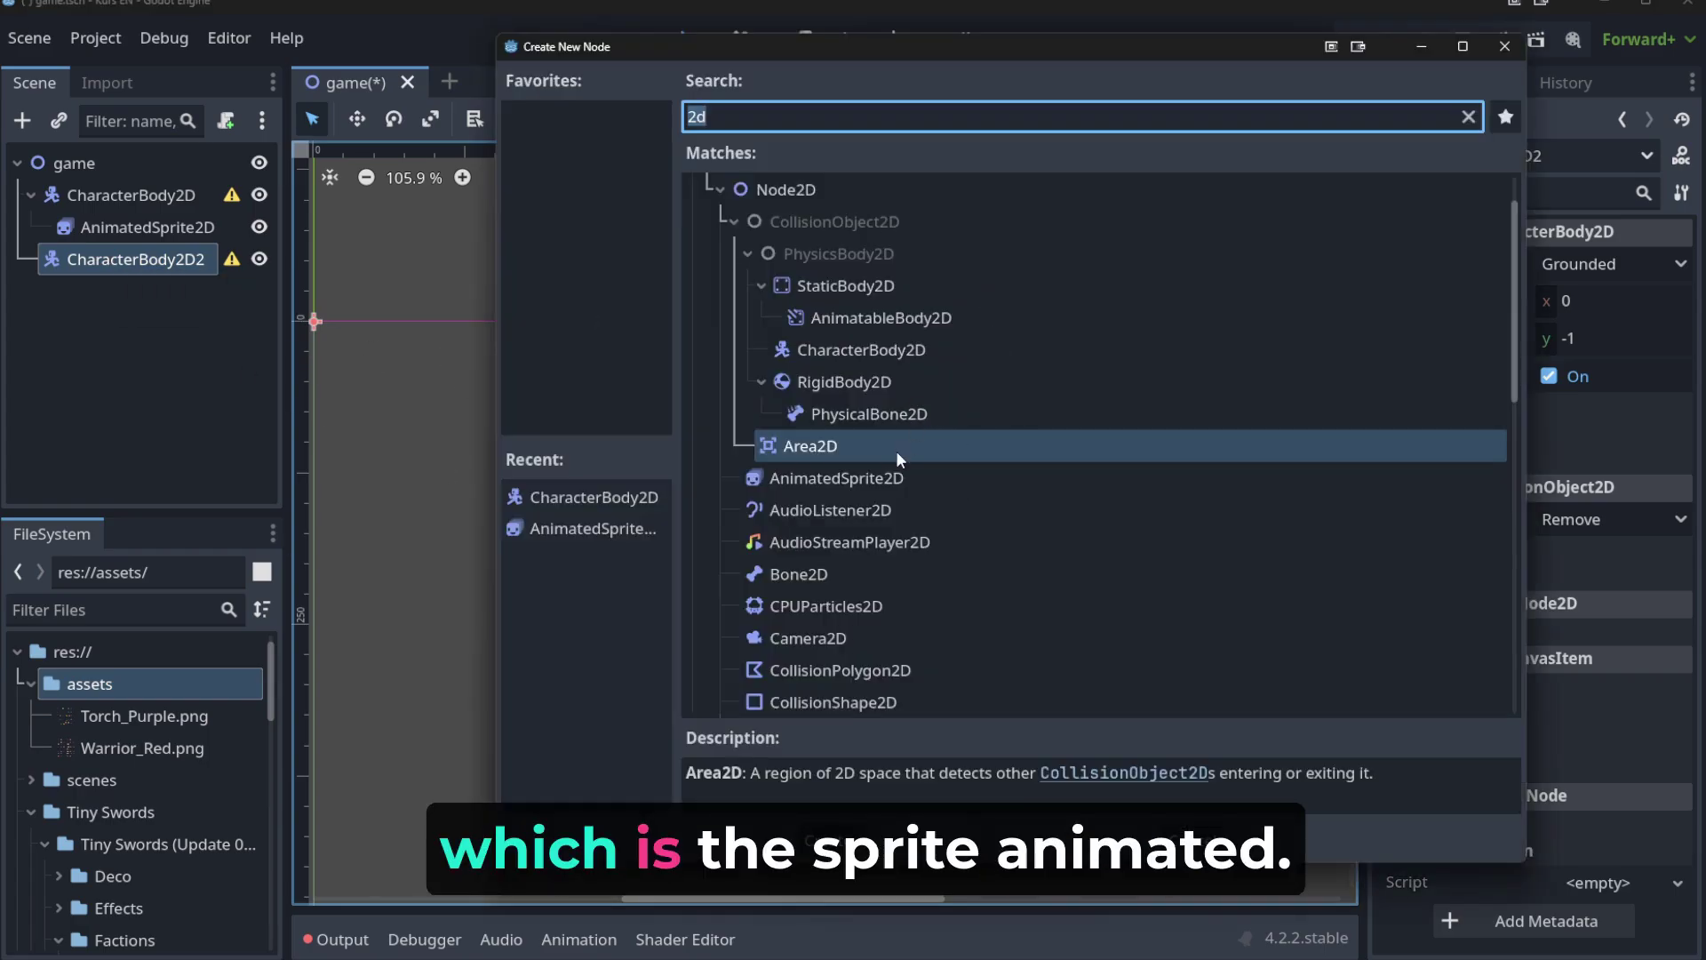
{"action": "type", "text": "sprite"}
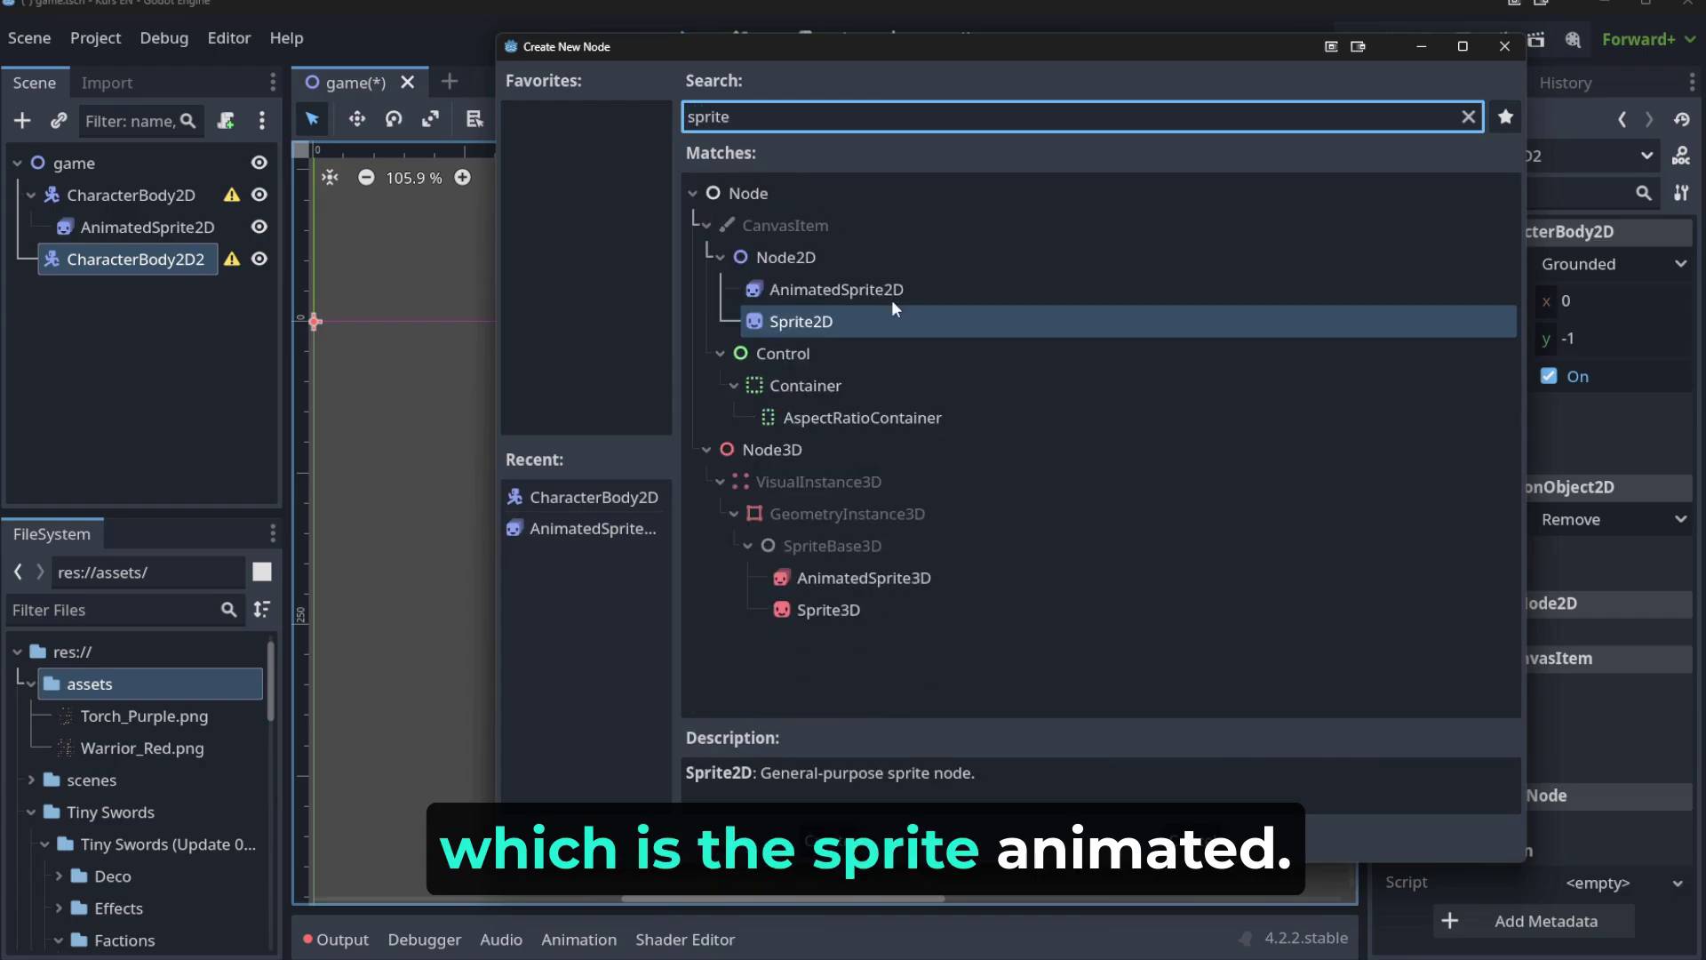
{"action": "left_click", "coordinate": [894, 302]}
{"action": "left_click", "coordinate": [835, 840]}
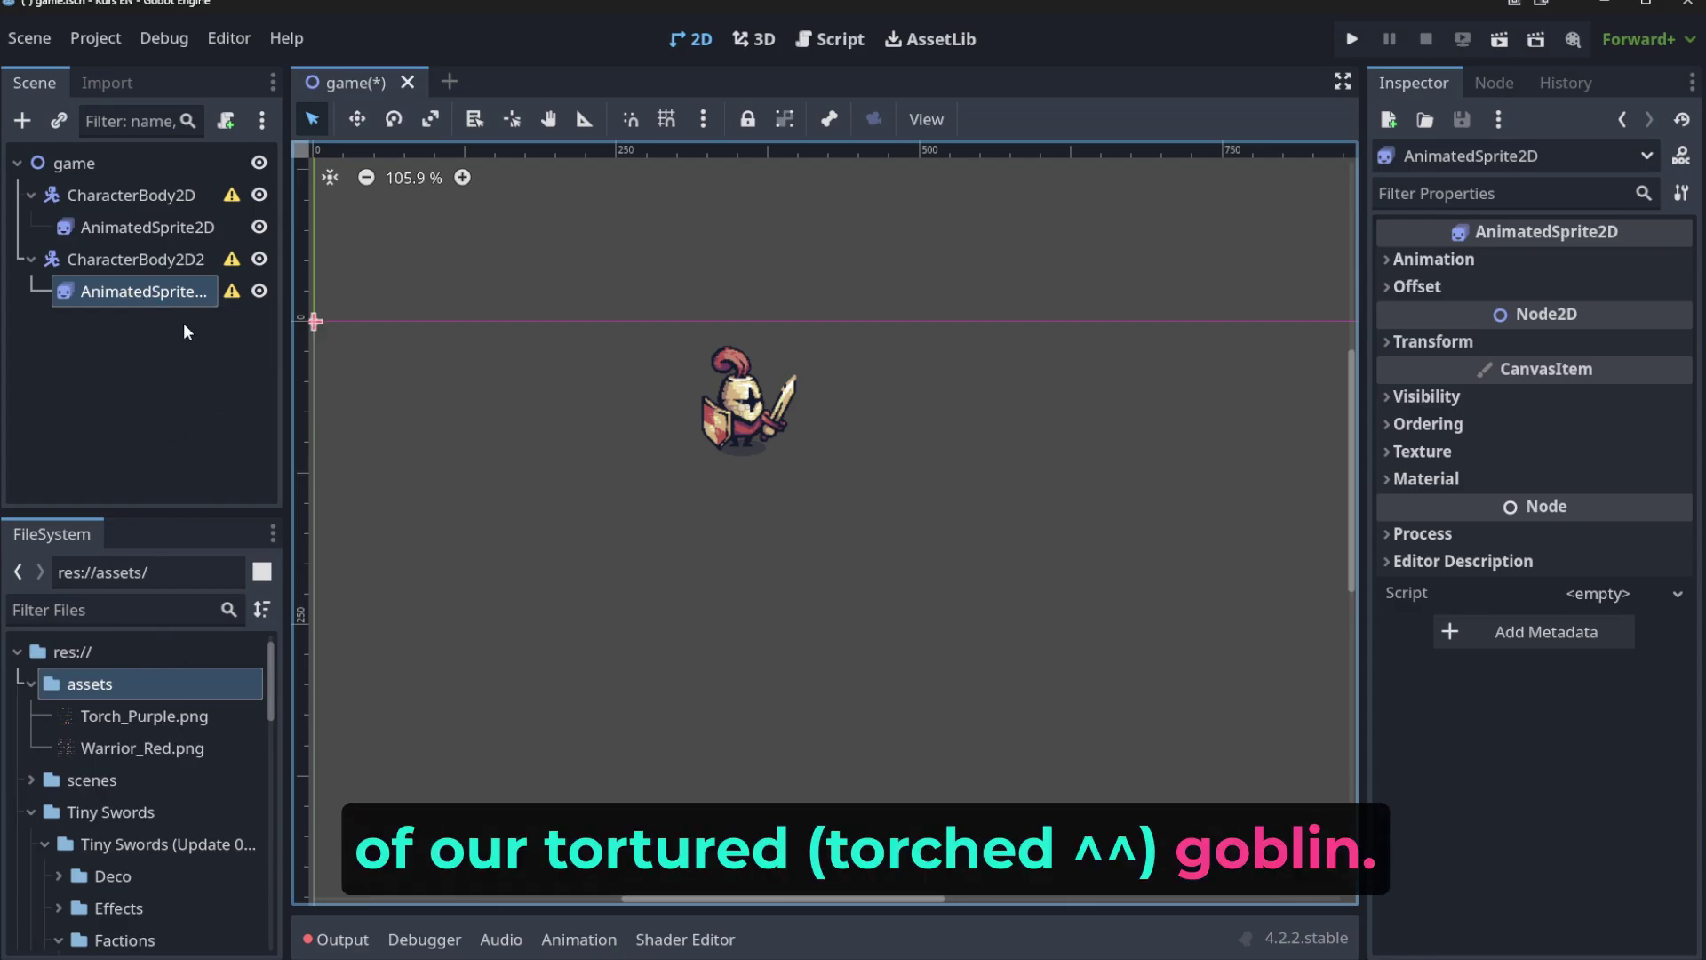
Give the goblin's AnimatedSprite2D a new SpriteFrames resource and open it in the SpriteFrames editor.
{"action": "left_click", "coordinate": [1456, 265]}
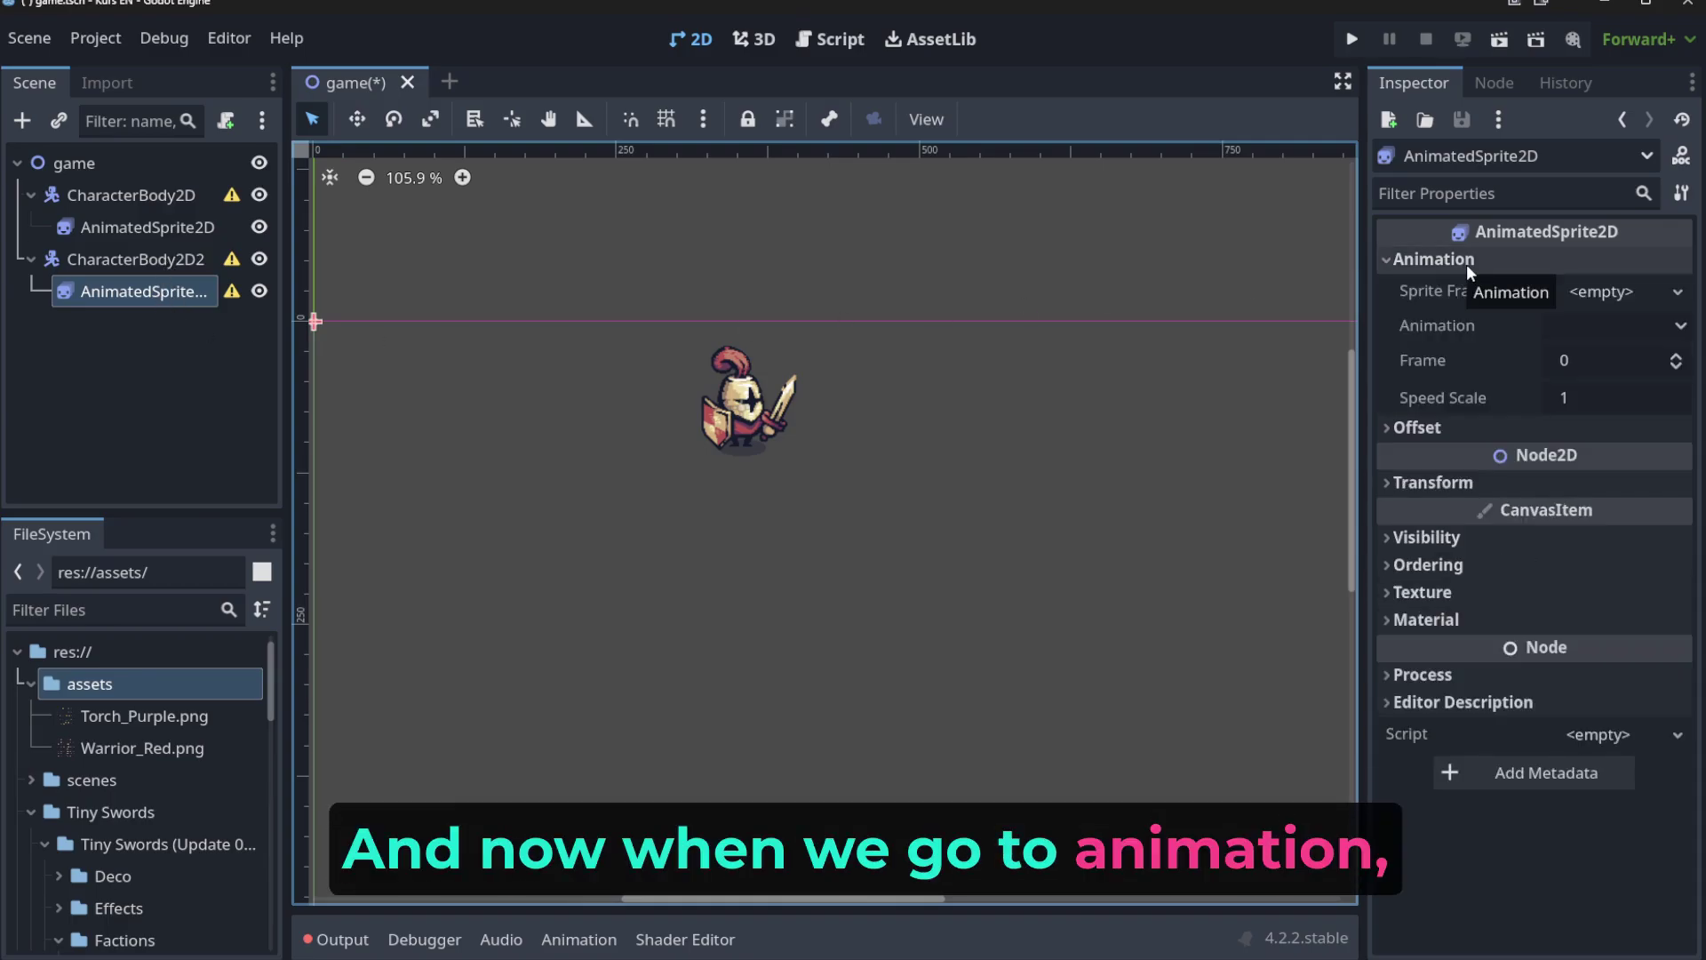
{"action": "left_click", "coordinate": [1646, 291]}
{"action": "left_click", "coordinate": [1608, 325]}
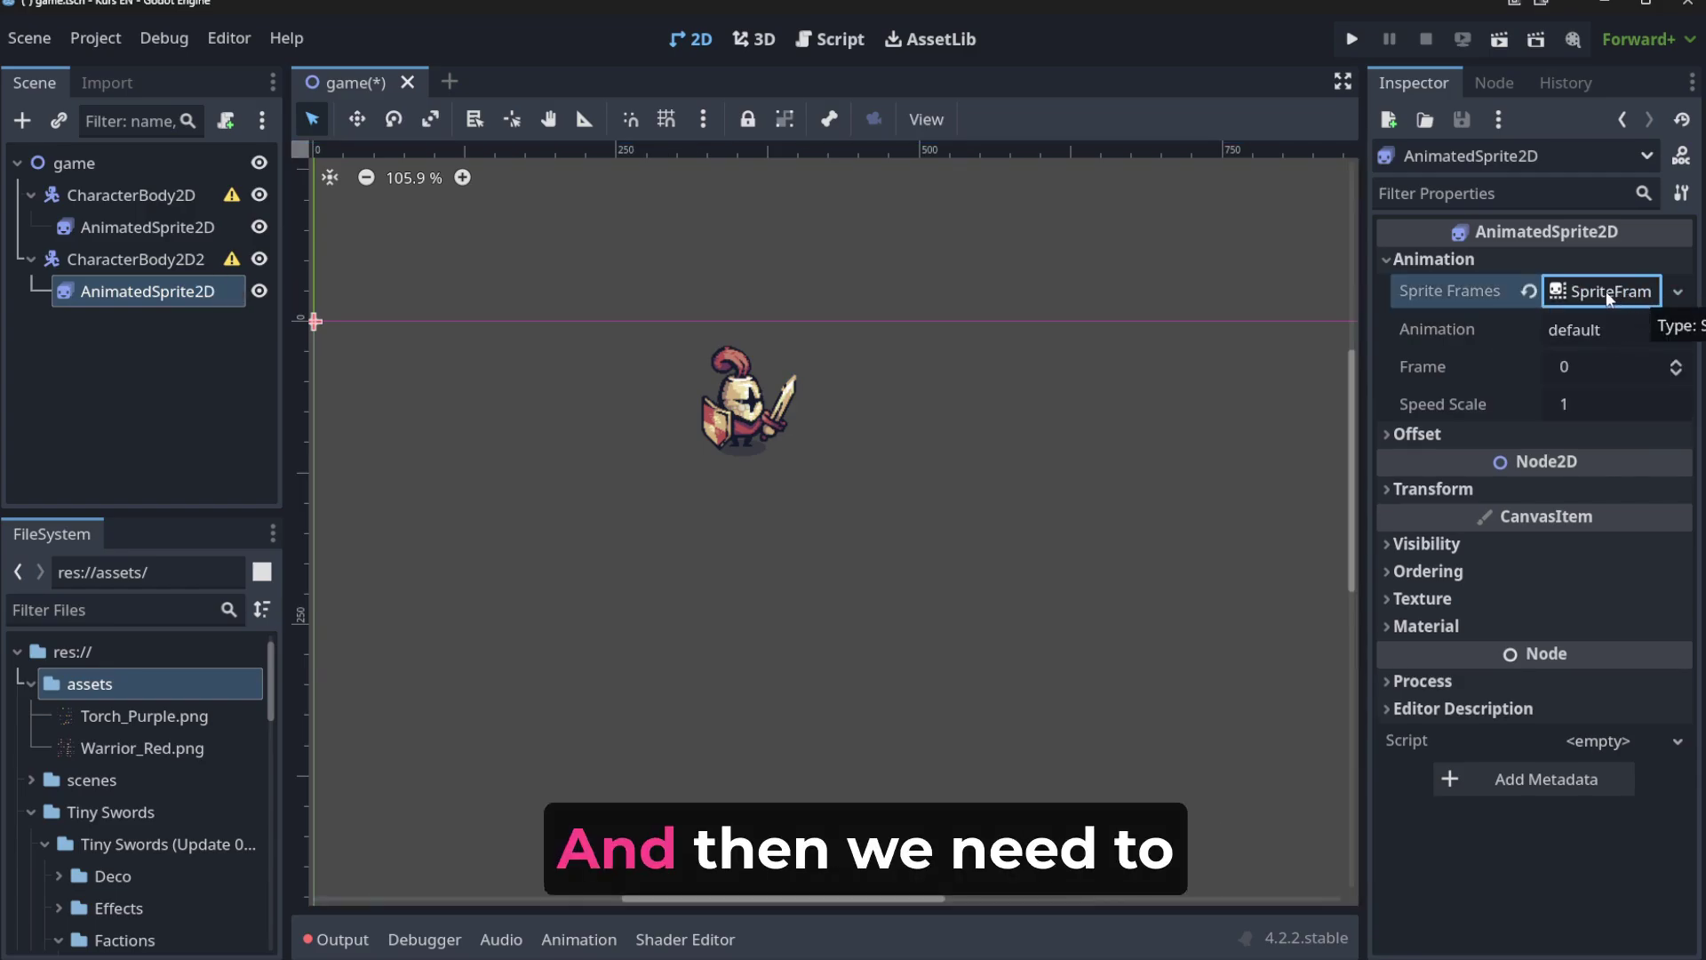
{"action": "left_click", "coordinate": [1641, 297]}
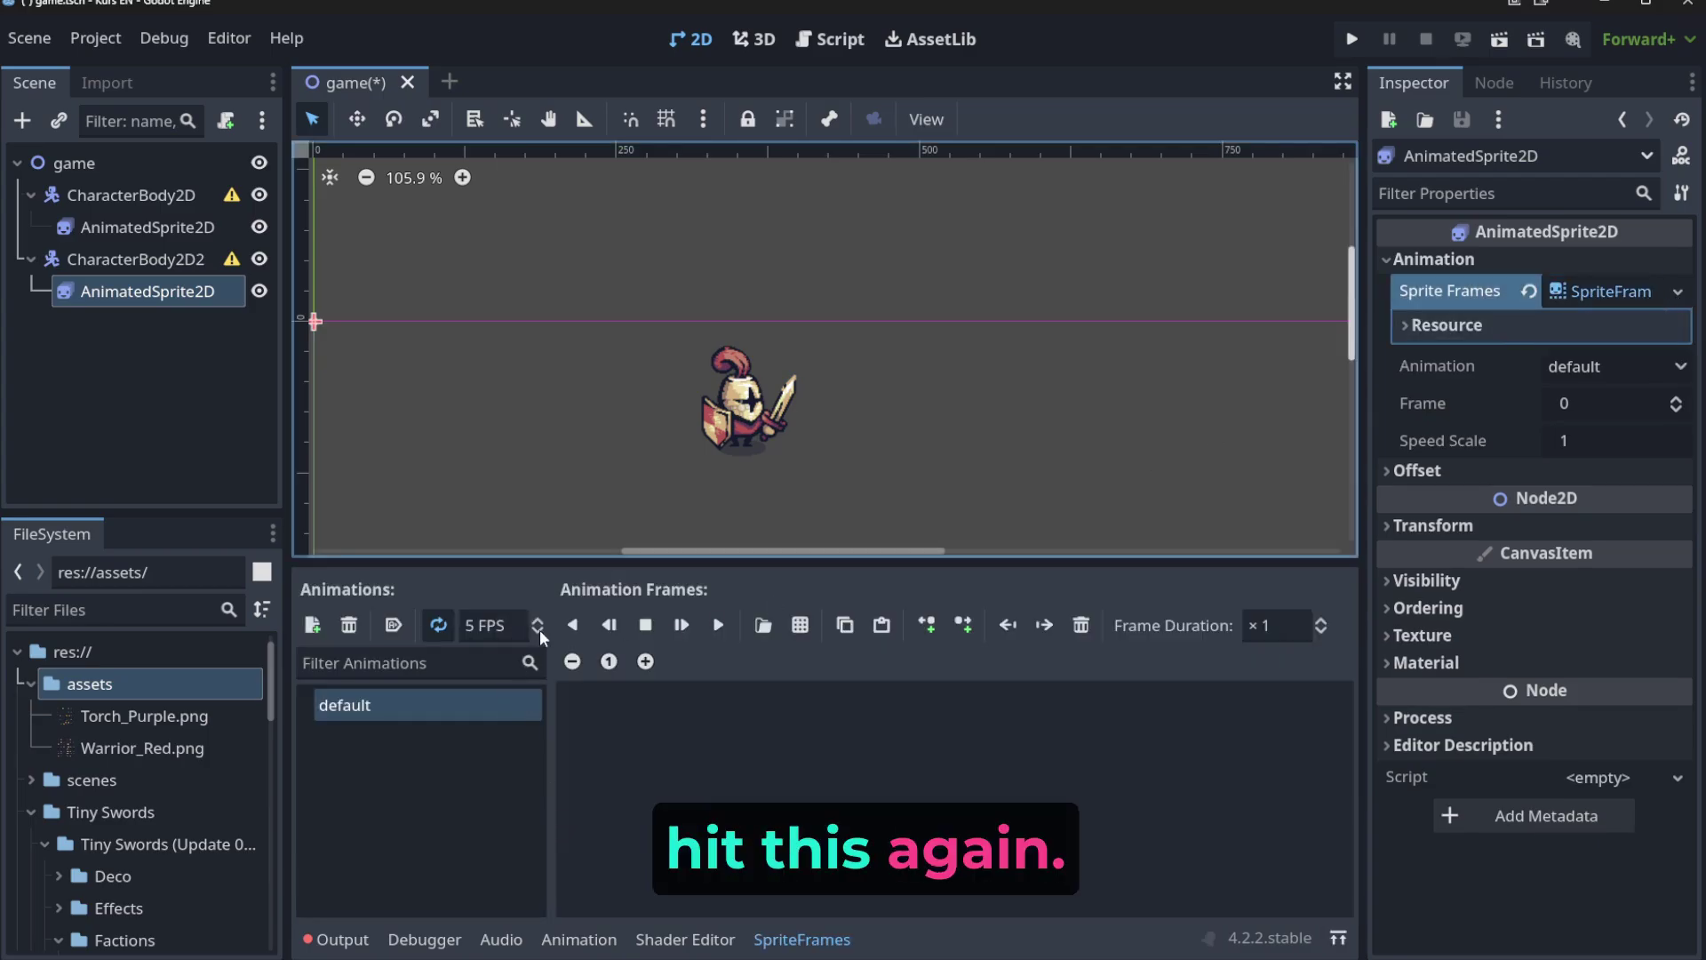
Load Torch_Purple.png from the assets folder as a sprite sheet for adding frames.
{"action": "left_click", "coordinate": [798, 626]}
{"action": "double_click", "coordinate": [658, 191]}
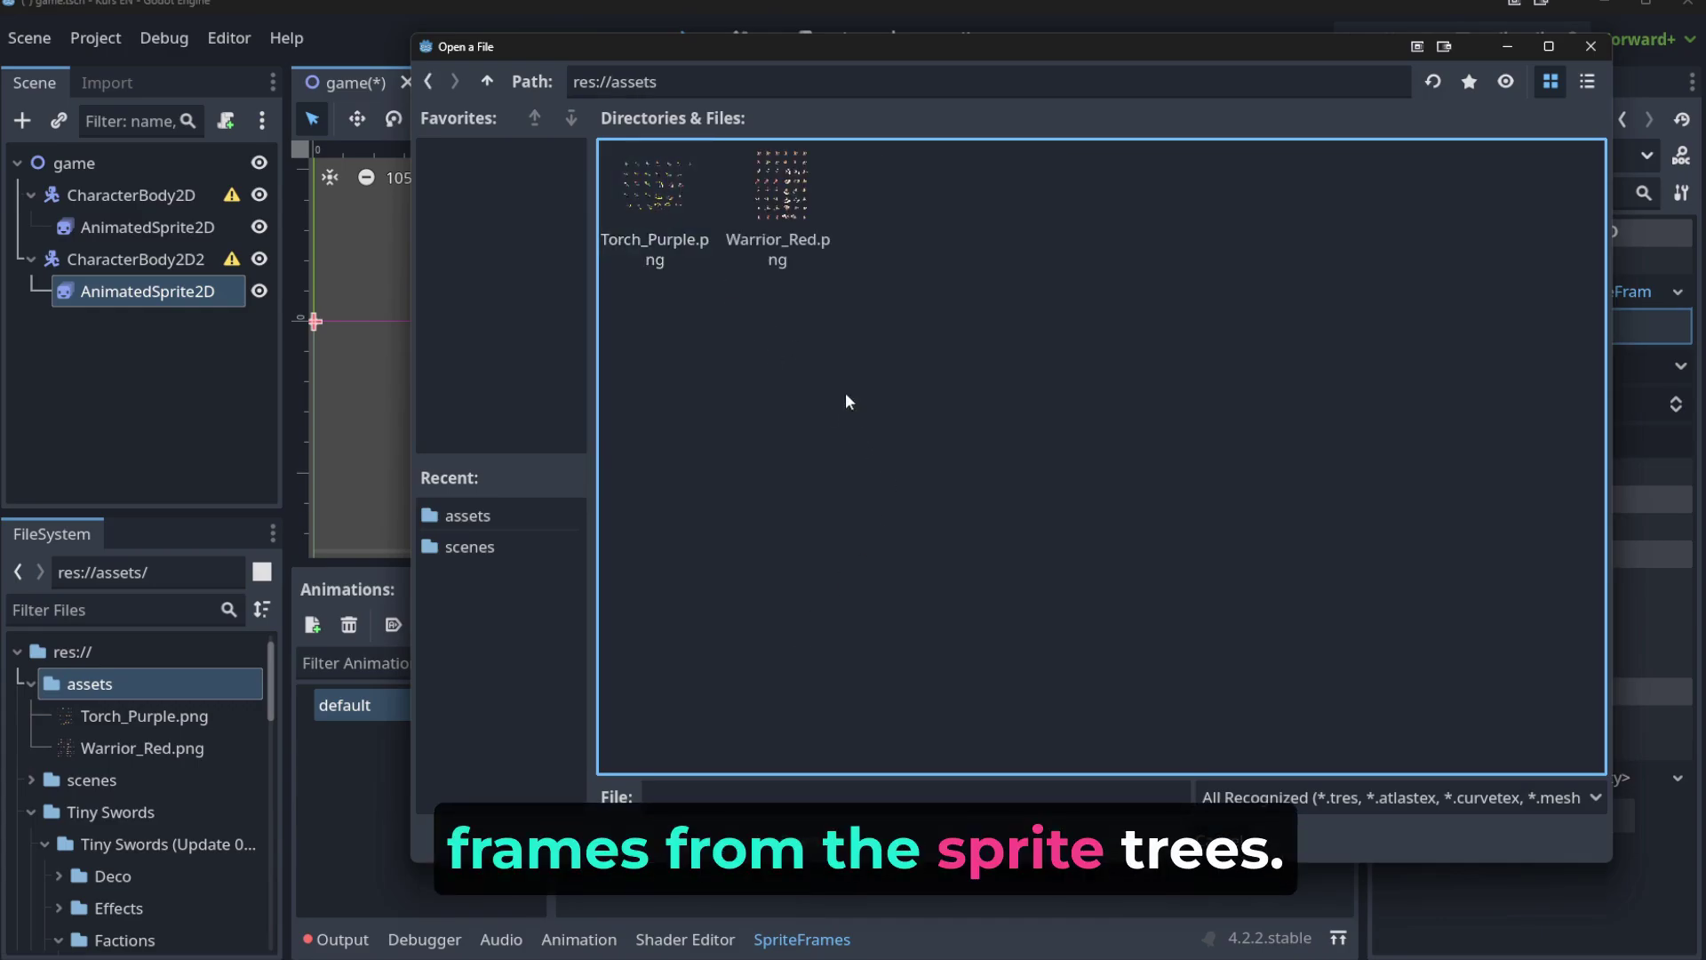
{"action": "double_click", "coordinate": [654, 233]}
{"action": "left_click", "coordinate": [654, 236]}
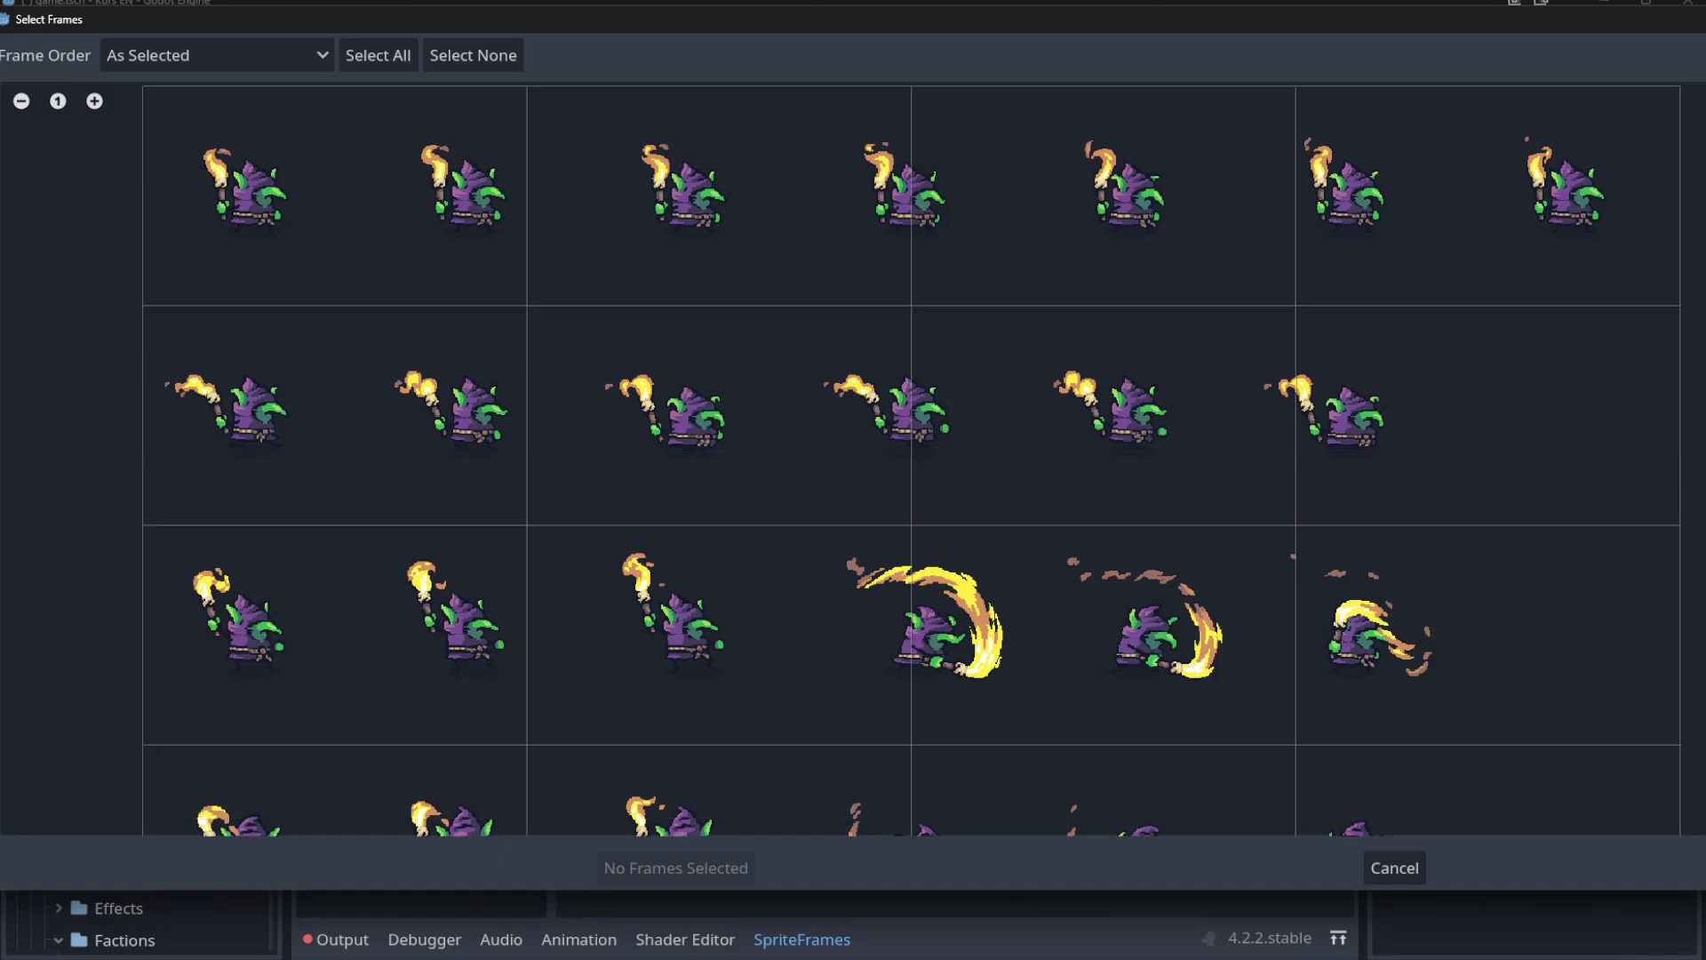
Split Torch_Purple.png into 7 columns and add top-row frames 0–6 to the default animation.
{"action": "key", "text": "Up"}
{"action": "key", "text": "Up"}
{"action": "key", "text": "Up"}
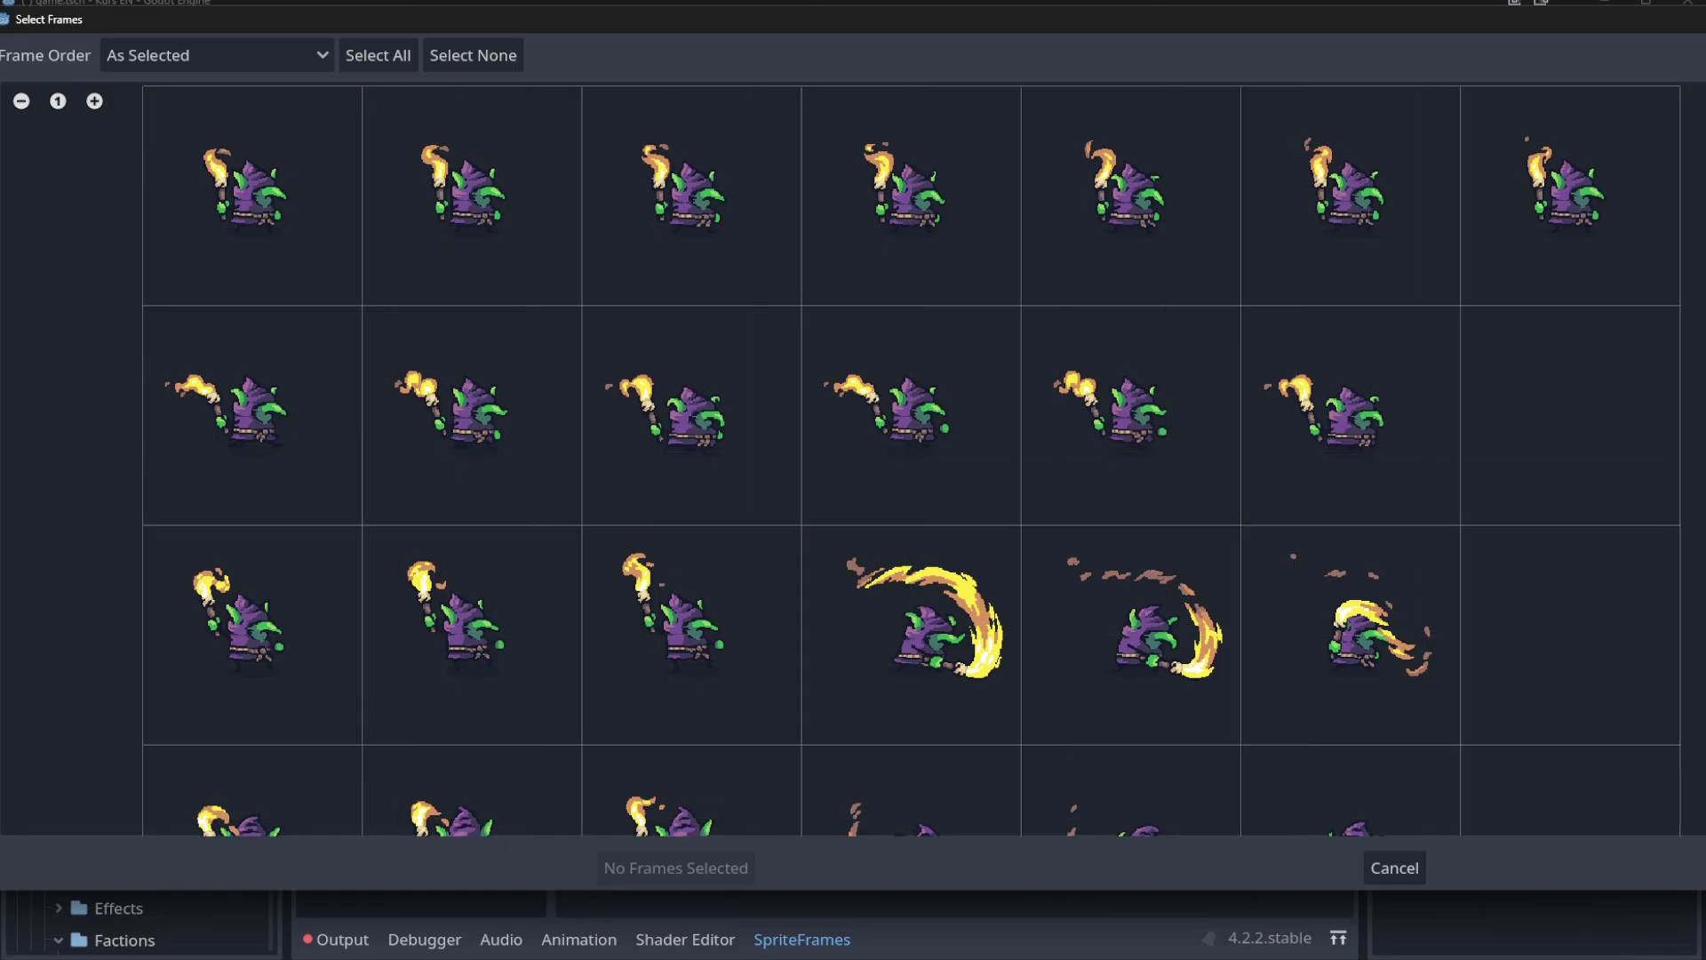
{"action": "left_click", "coordinate": [269, 200]}
{"action": "left_click", "coordinate": [275, 212]}
{"action": "left_click", "coordinate": [274, 231]}
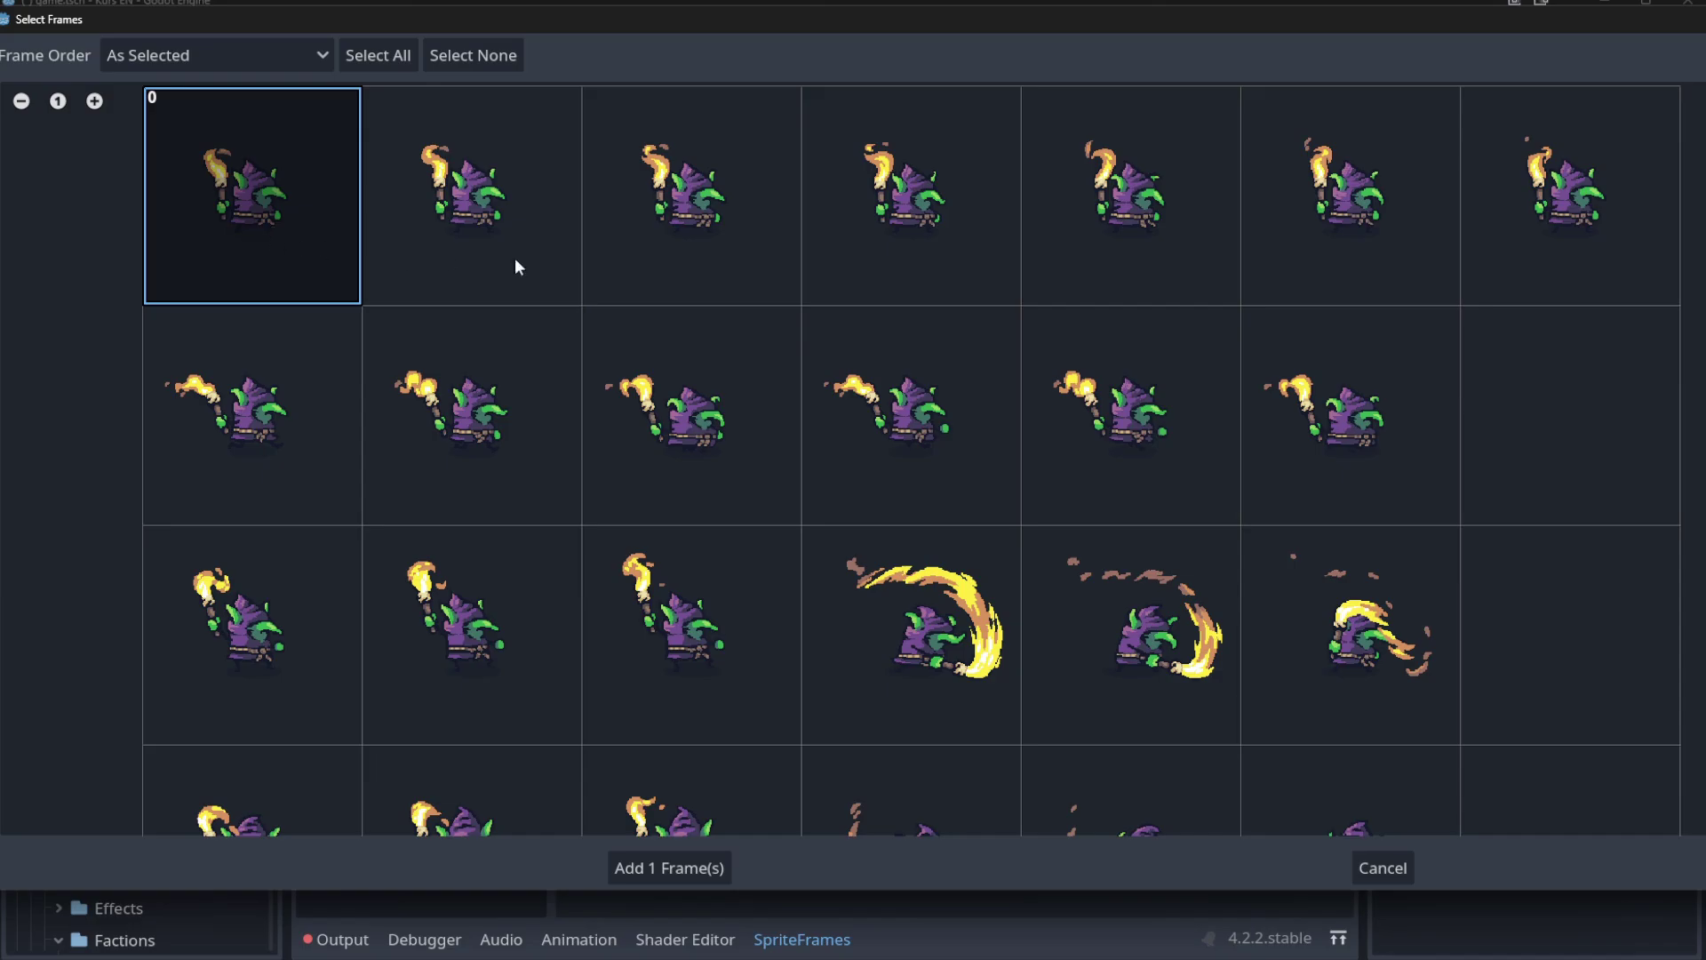
{"action": "left_click", "coordinate": [1591, 213], "text": "shift"}
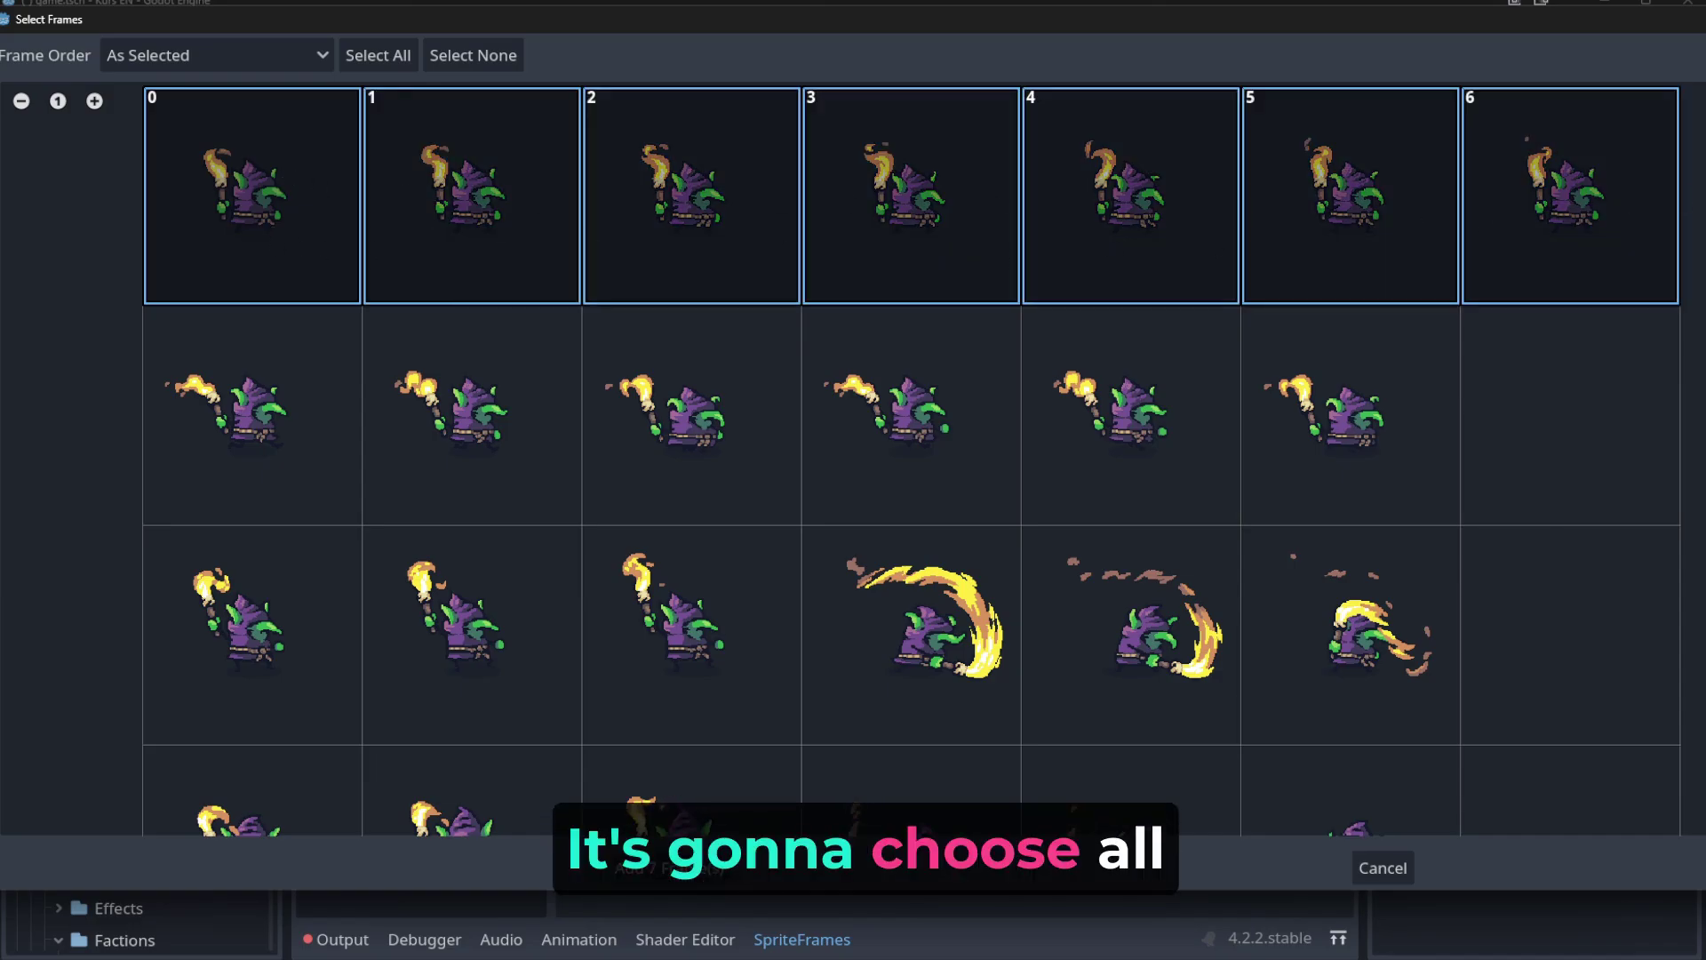
{"action": "left_click", "coordinate": [669, 868]}
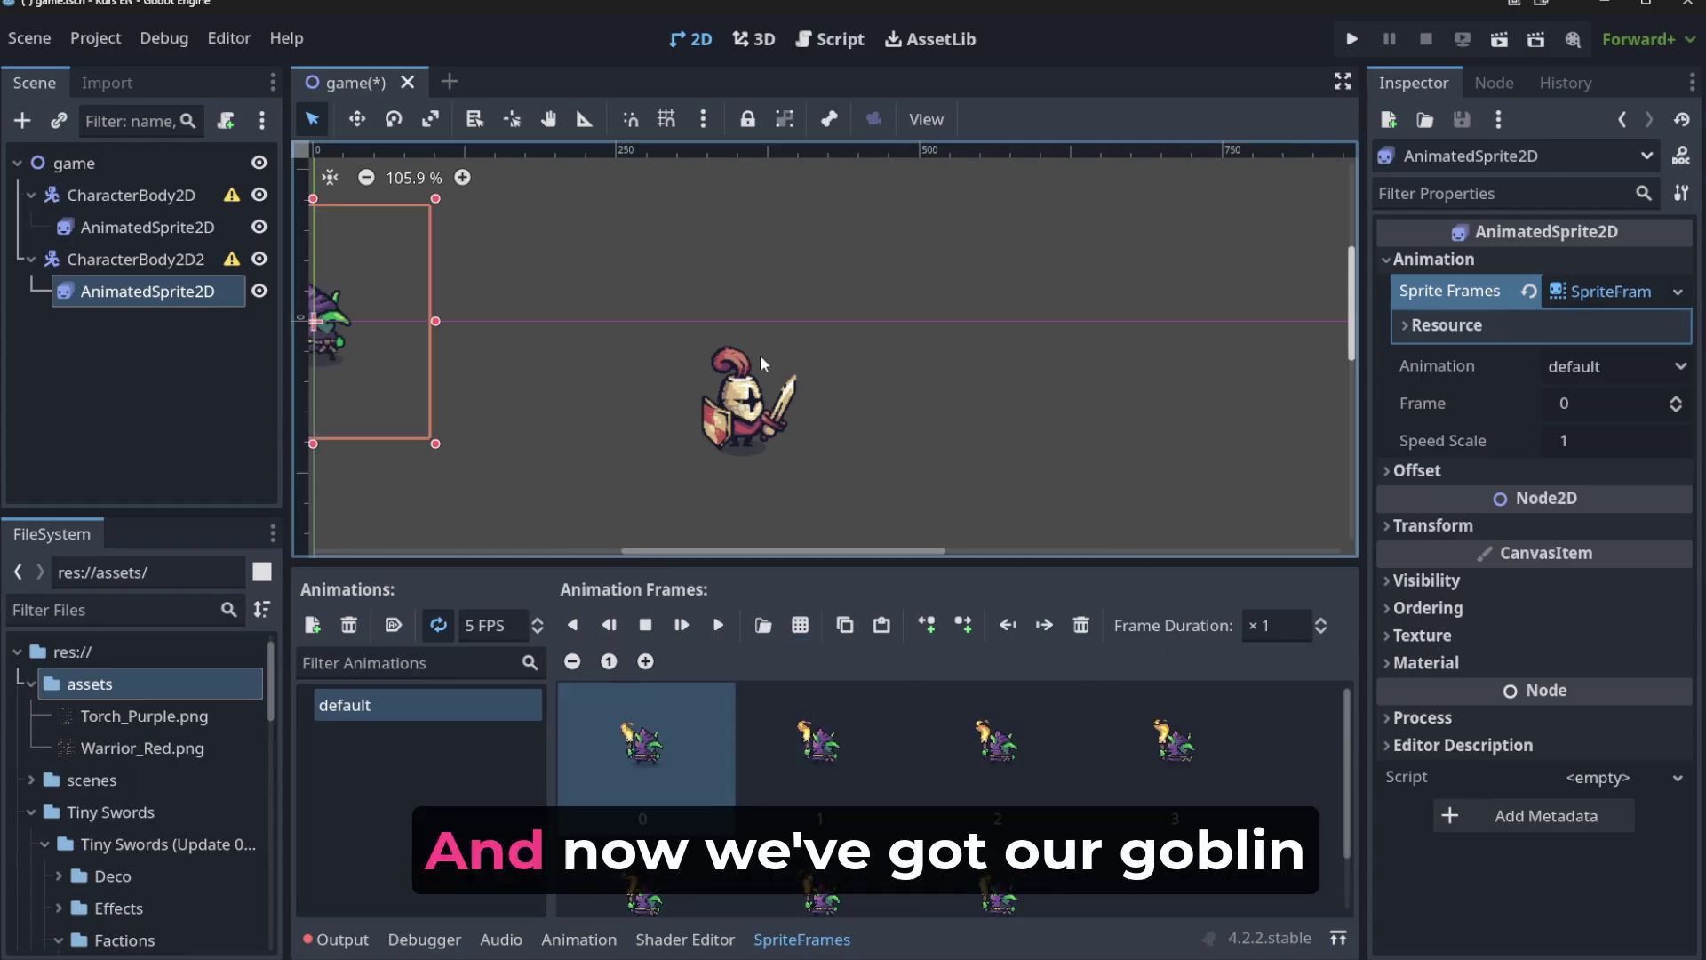
Enable Autoplay on Load, set the animation speed to 10 FPS, and preview it briefly.
{"action": "scroll", "coordinate": [455, 444], "scroll_direction": "down", "scroll_amount": 2}
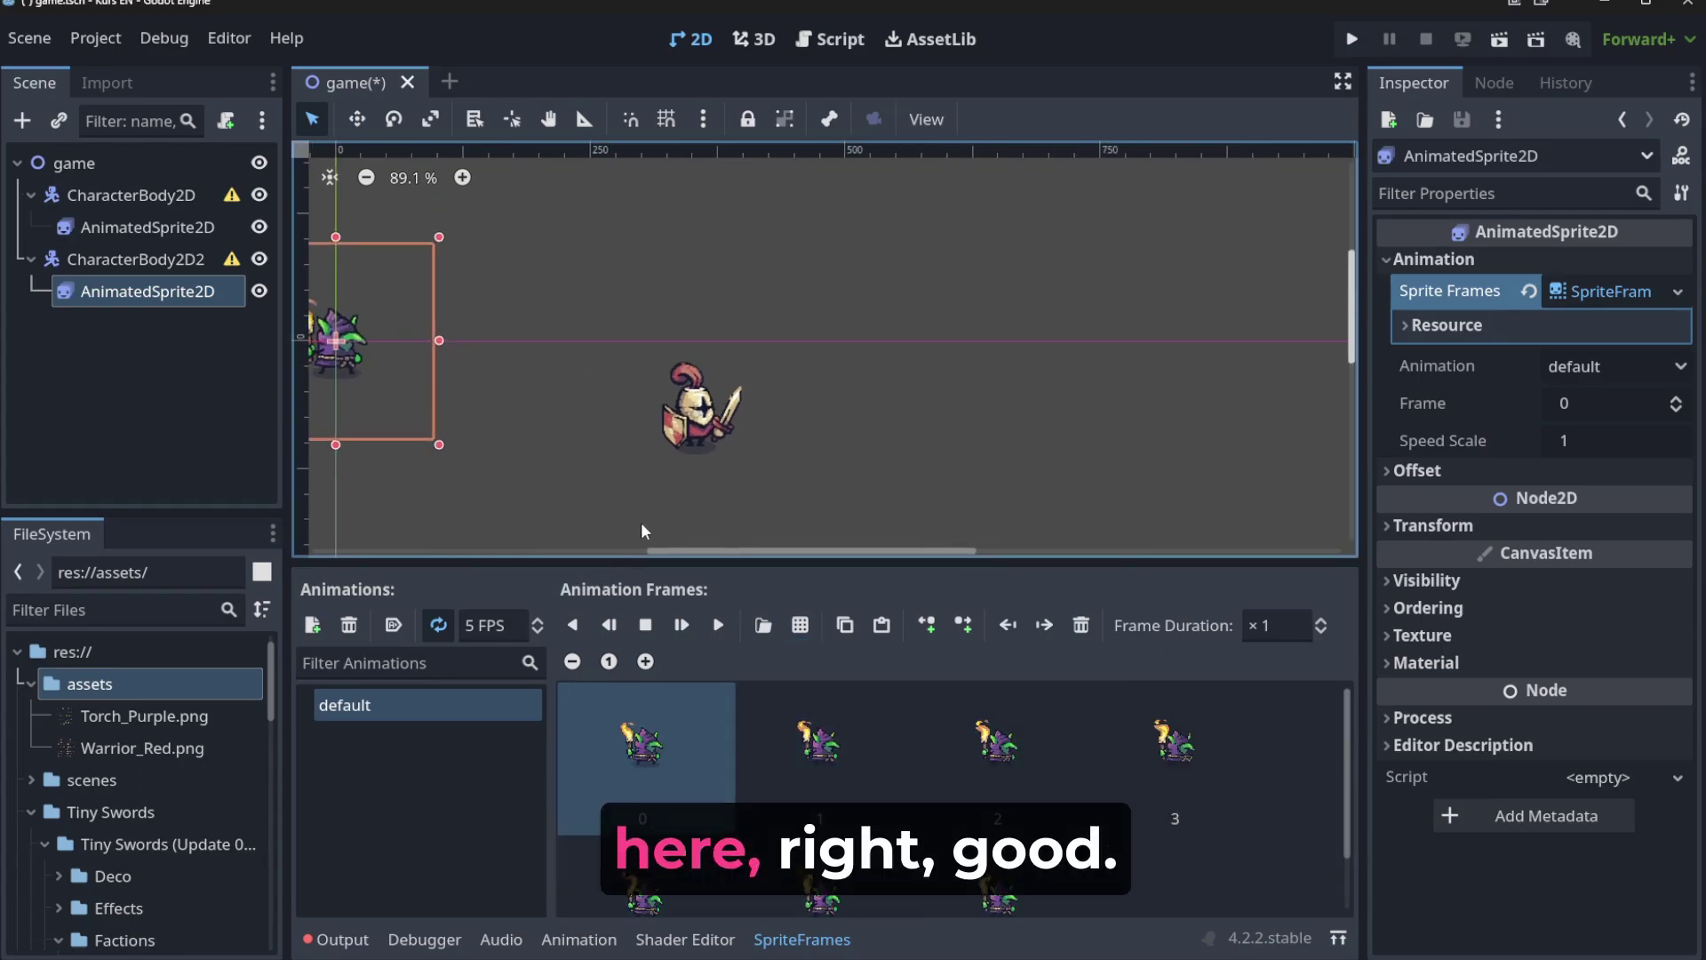
{"action": "left_click", "coordinate": [395, 627]}
{"action": "left_click", "coordinate": [524, 624]}
{"action": "type", "text": "8"}
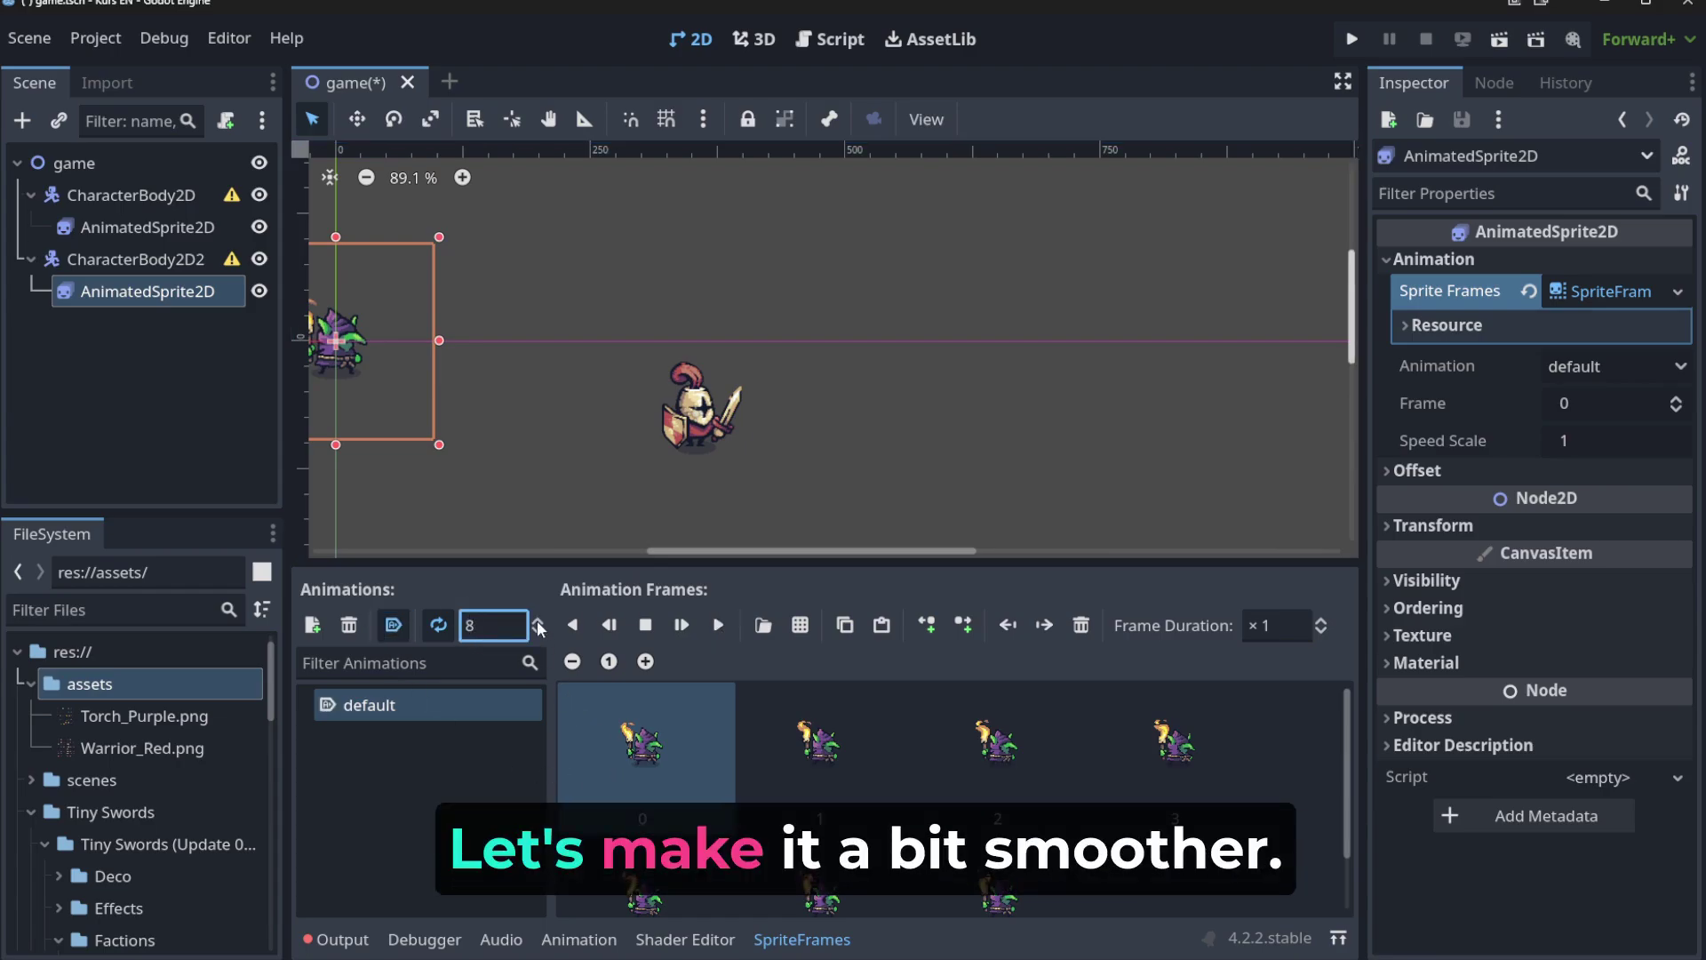
{"action": "left_click", "coordinate": [538, 622]}
{"action": "left_click", "coordinate": [539, 622]}
{"action": "left_click", "coordinate": [717, 625]}
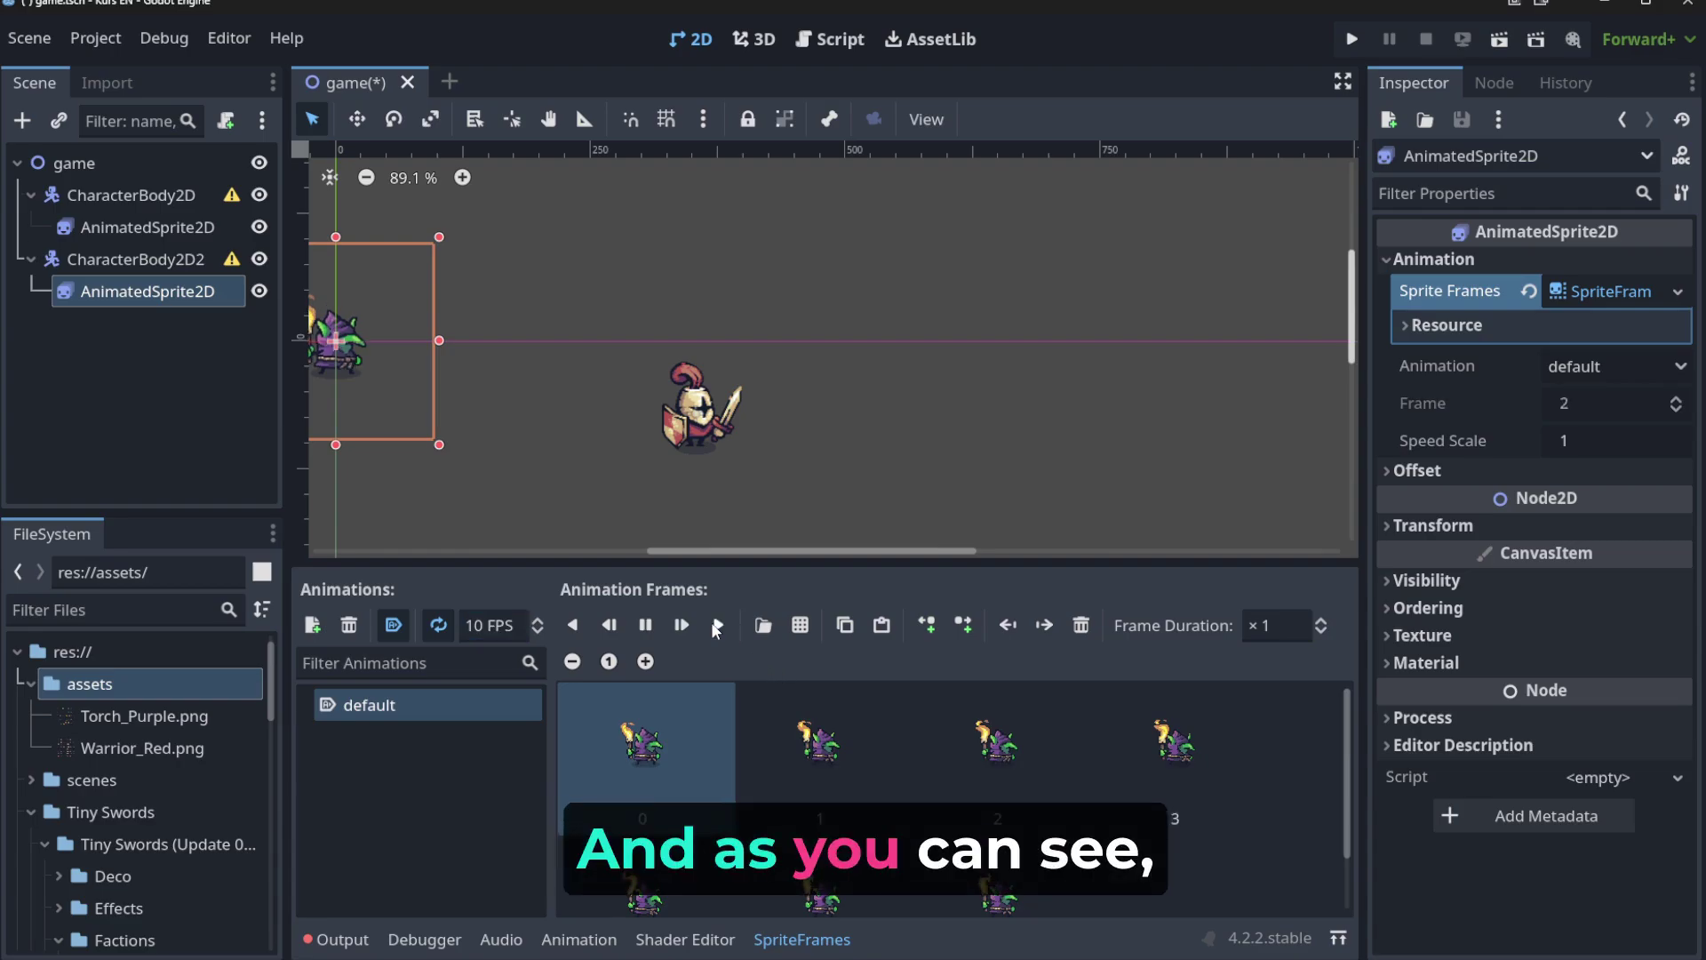
{"action": "left_click", "coordinate": [647, 626]}
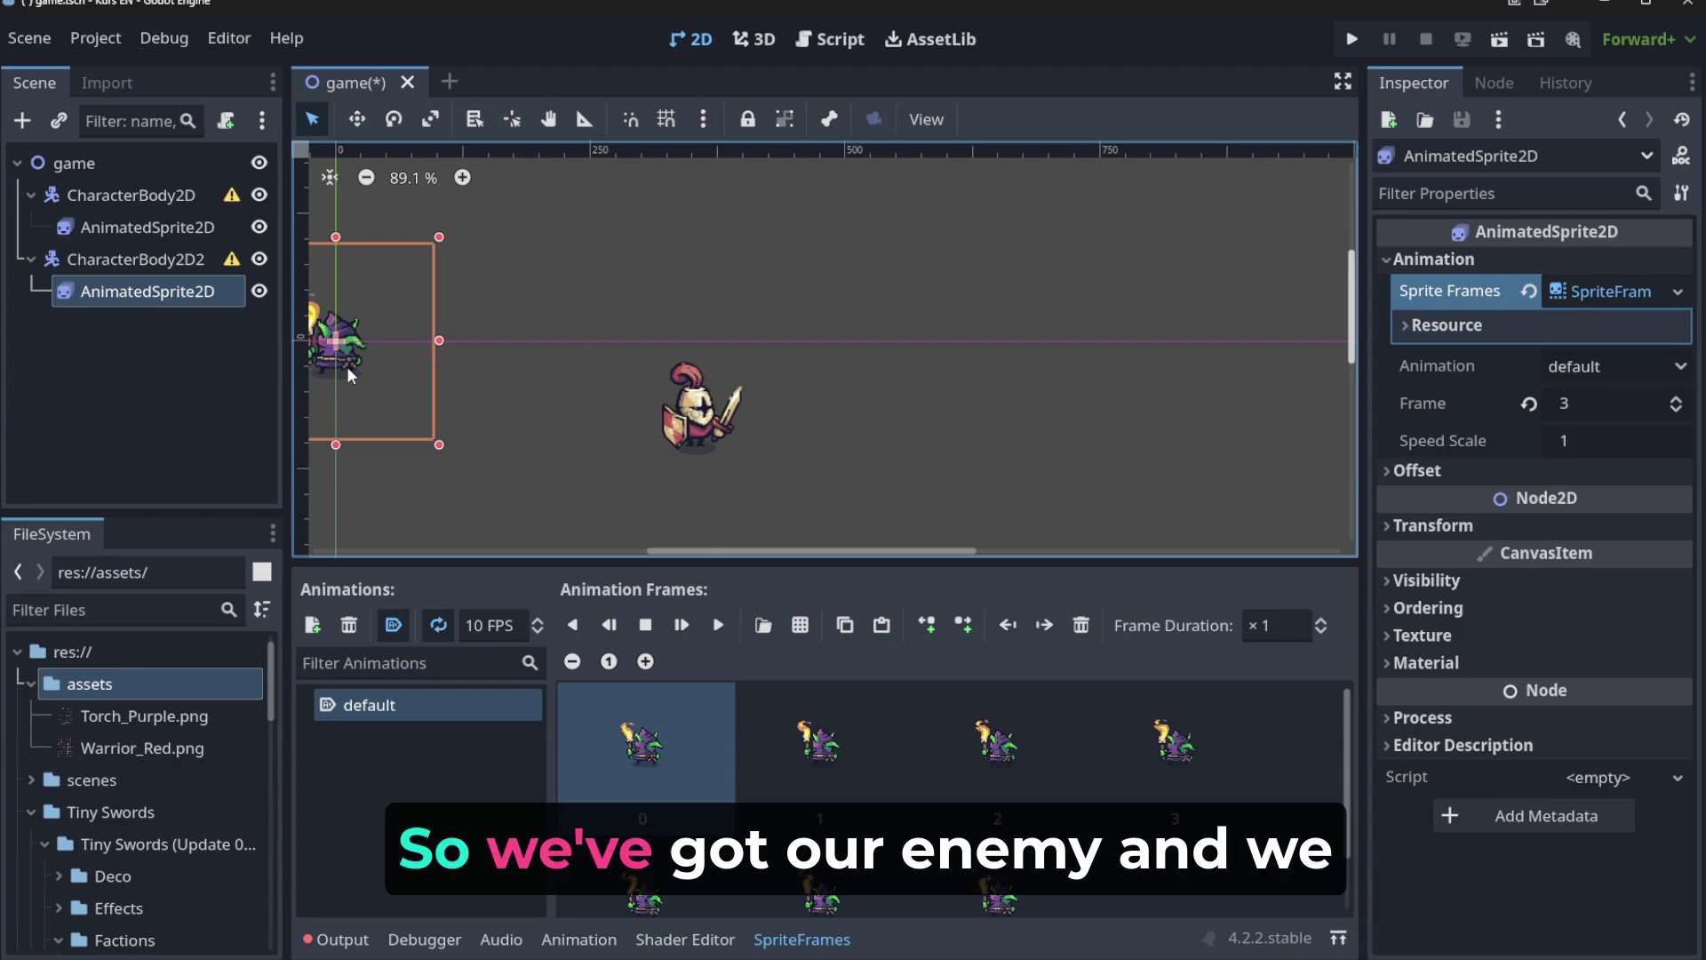
Drag the goblin body and sprite around the canvas beside the knight, undoing a misplaced move.
{"action": "left_click_drag", "start_coordinate": [361, 371], "coordinate": [1026, 448]}
{"action": "left_click", "coordinate": [142, 260]}
{"action": "left_click", "coordinate": [148, 291]}
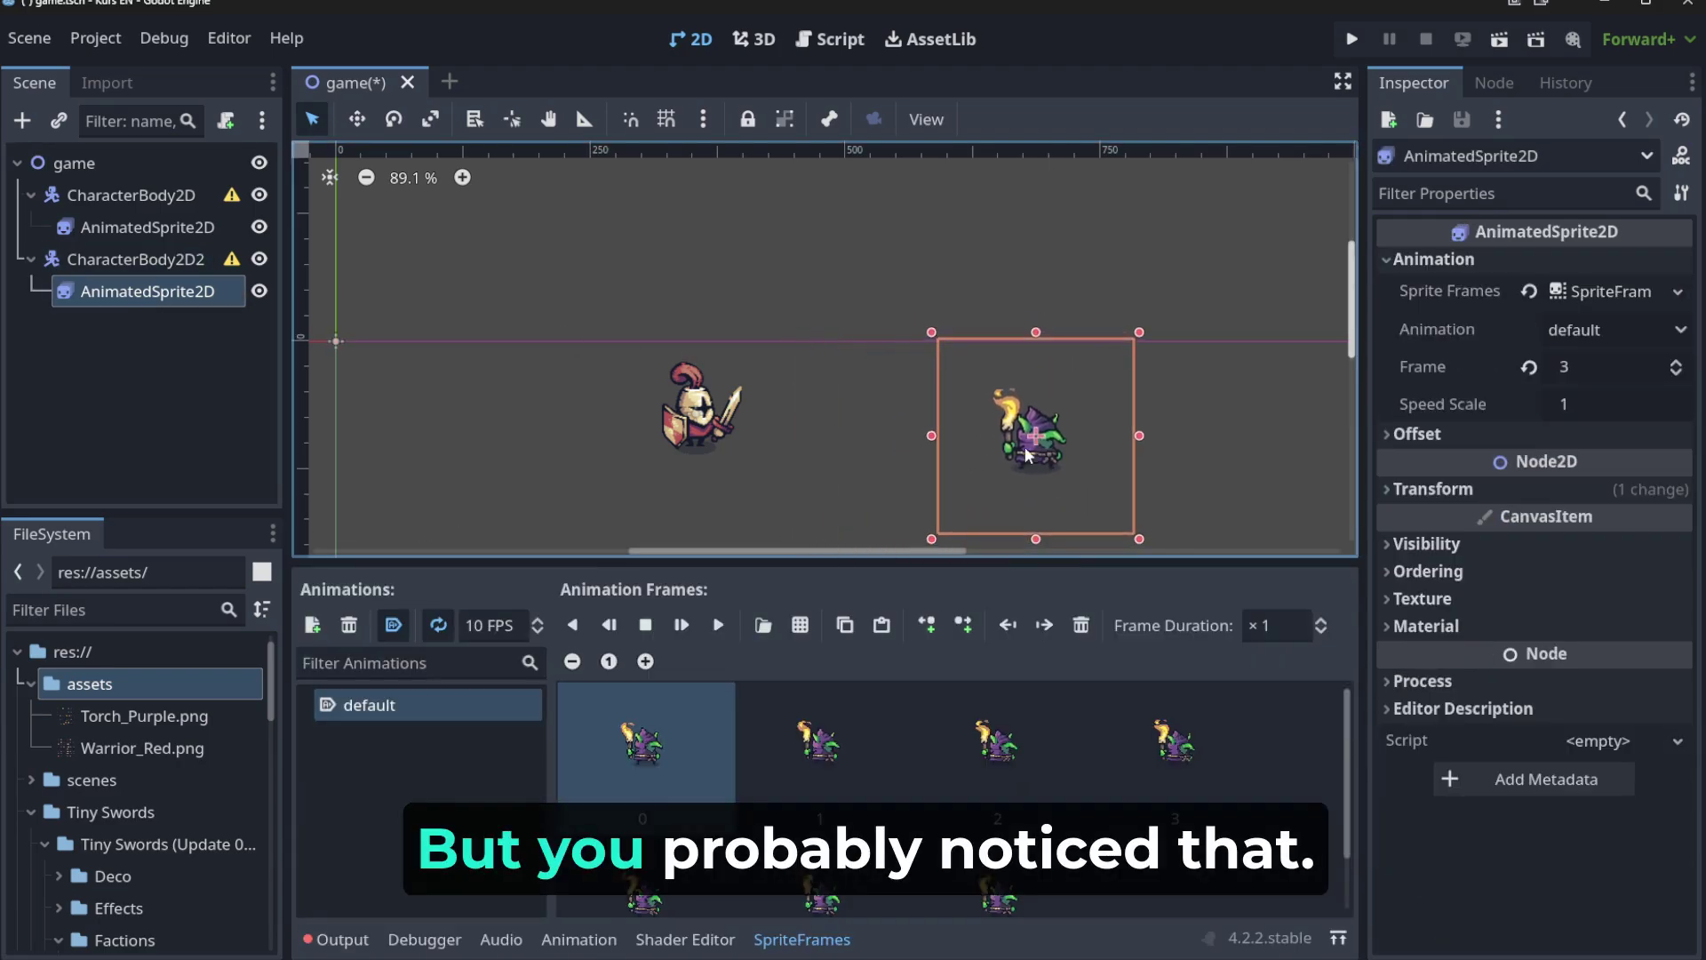
{"action": "left_click", "coordinate": [141, 261]}
{"action": "left_click_drag", "start_coordinate": [935, 414], "coordinate": [947, 452]}
{"action": "left_click", "coordinate": [148, 258]}
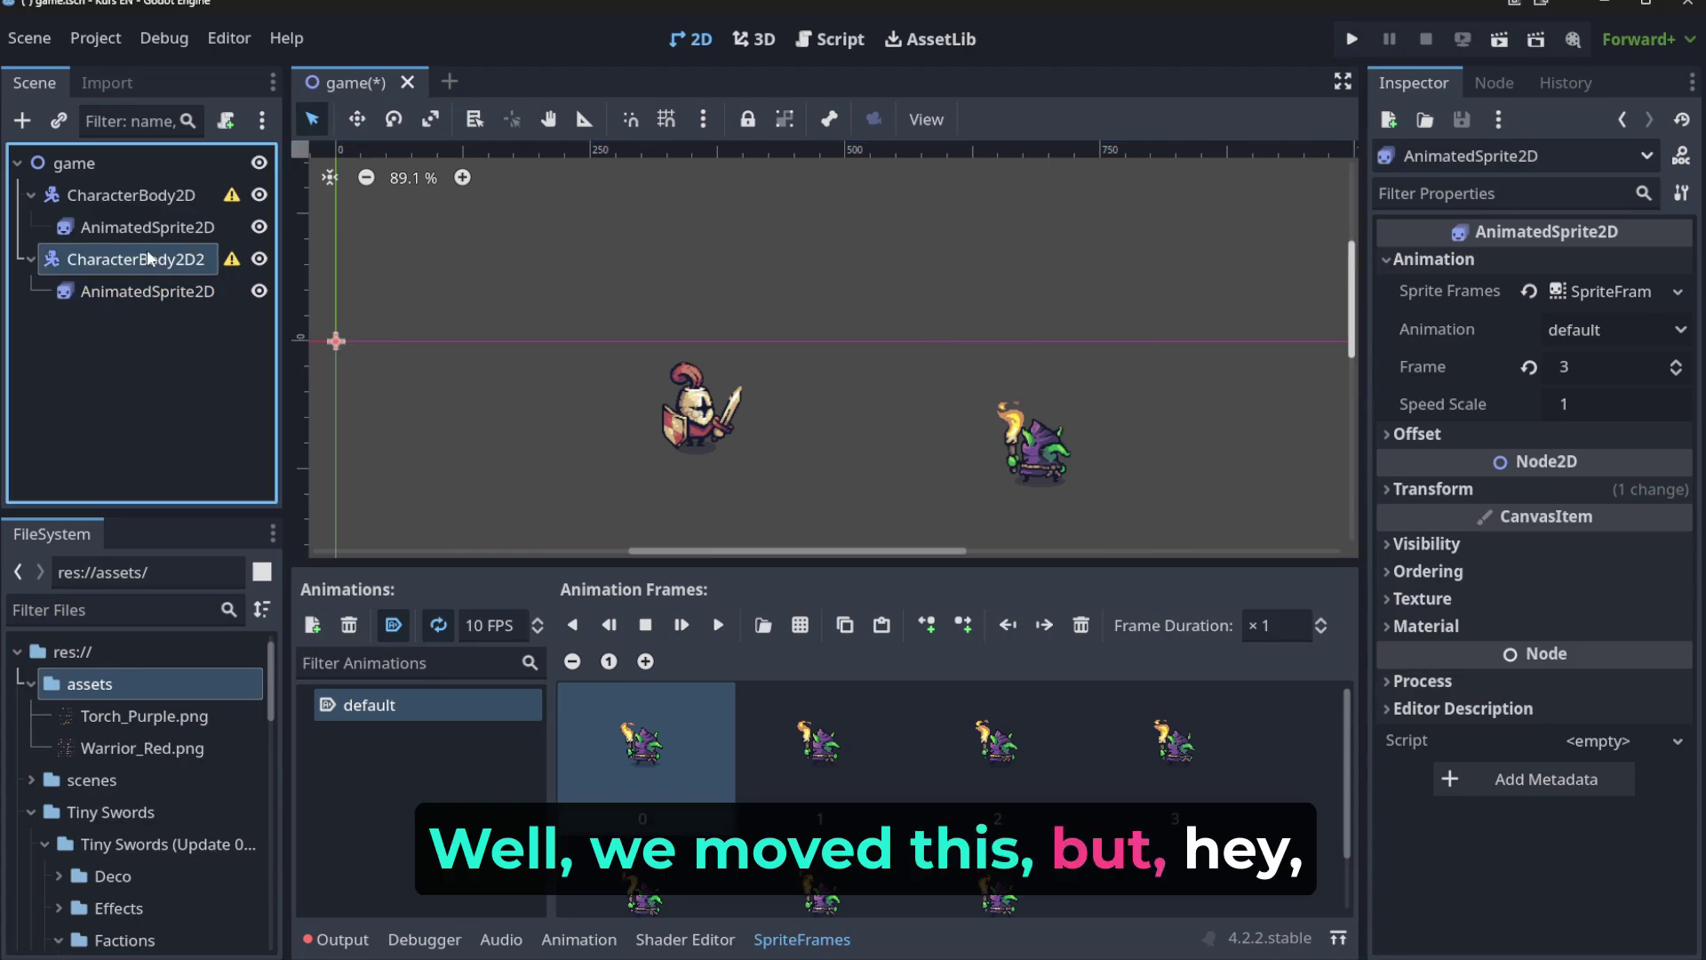
{"action": "left_click_drag", "start_coordinate": [334, 339], "coordinate": [474, 423]}
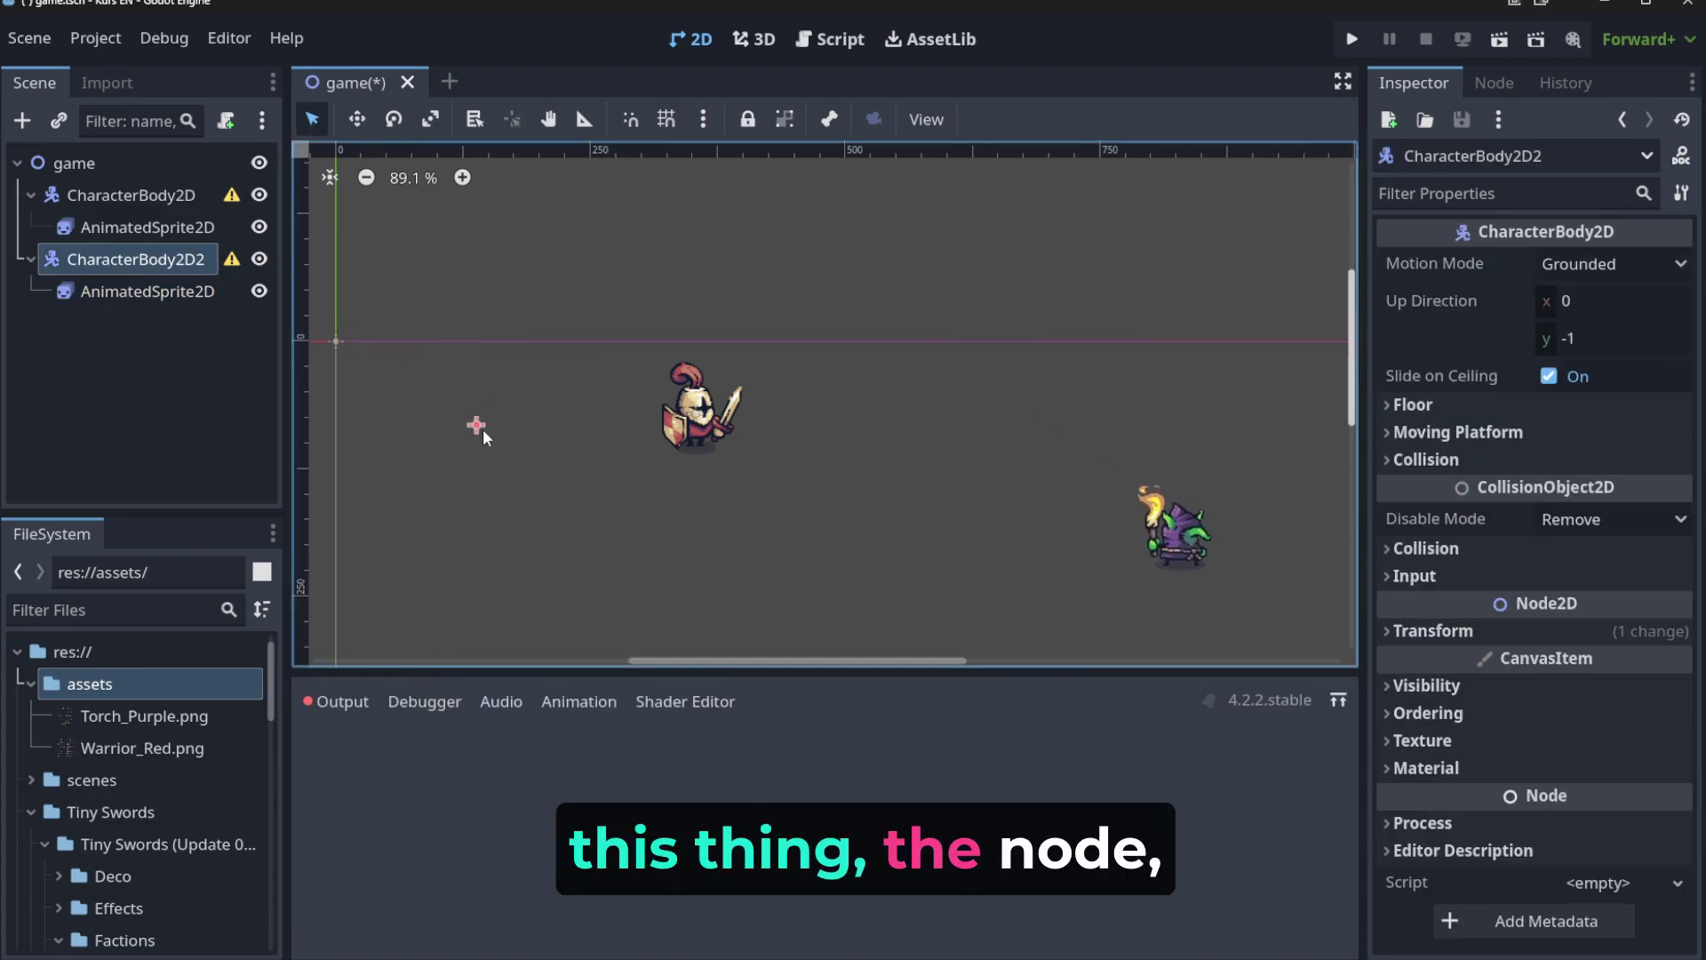
{"action": "left_click", "coordinate": [1173, 515]}
{"action": "left_click_drag", "start_coordinate": [1173, 516], "coordinate": [480, 418]}
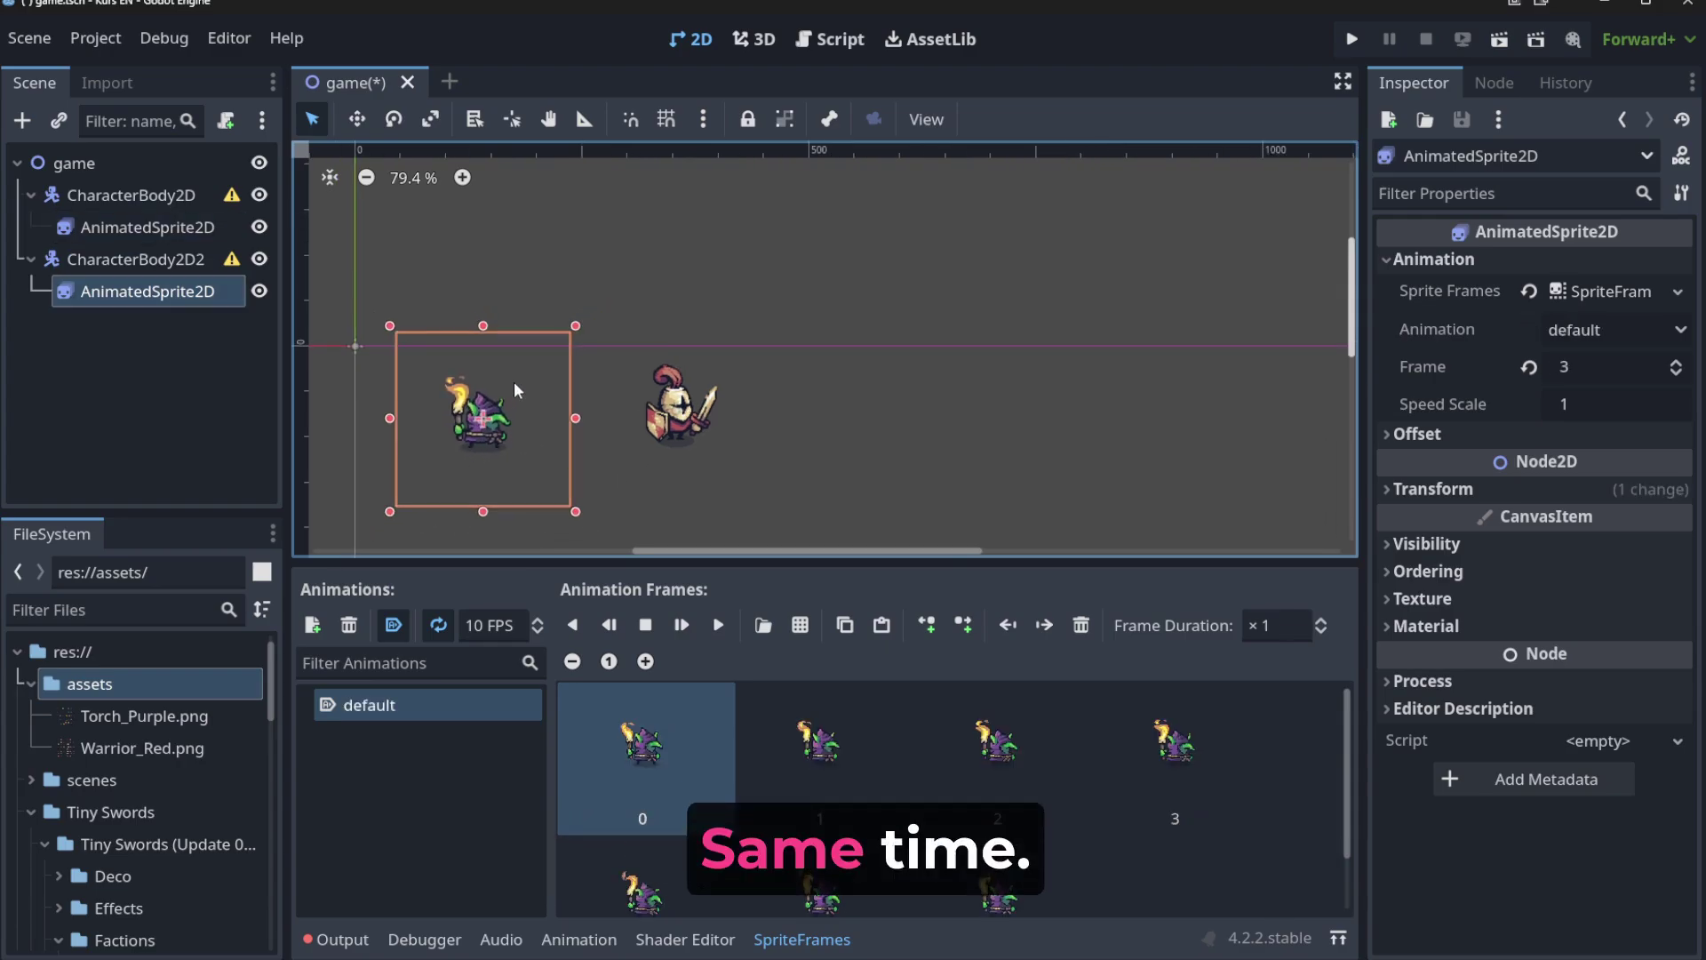
{"action": "scroll", "coordinate": [516, 382], "scroll_direction": "down", "scroll_amount": 1}
{"action": "scroll", "coordinate": [517, 384], "scroll_direction": "up", "scroll_amount": 1}
{"action": "key", "text": "ctrl+z"}
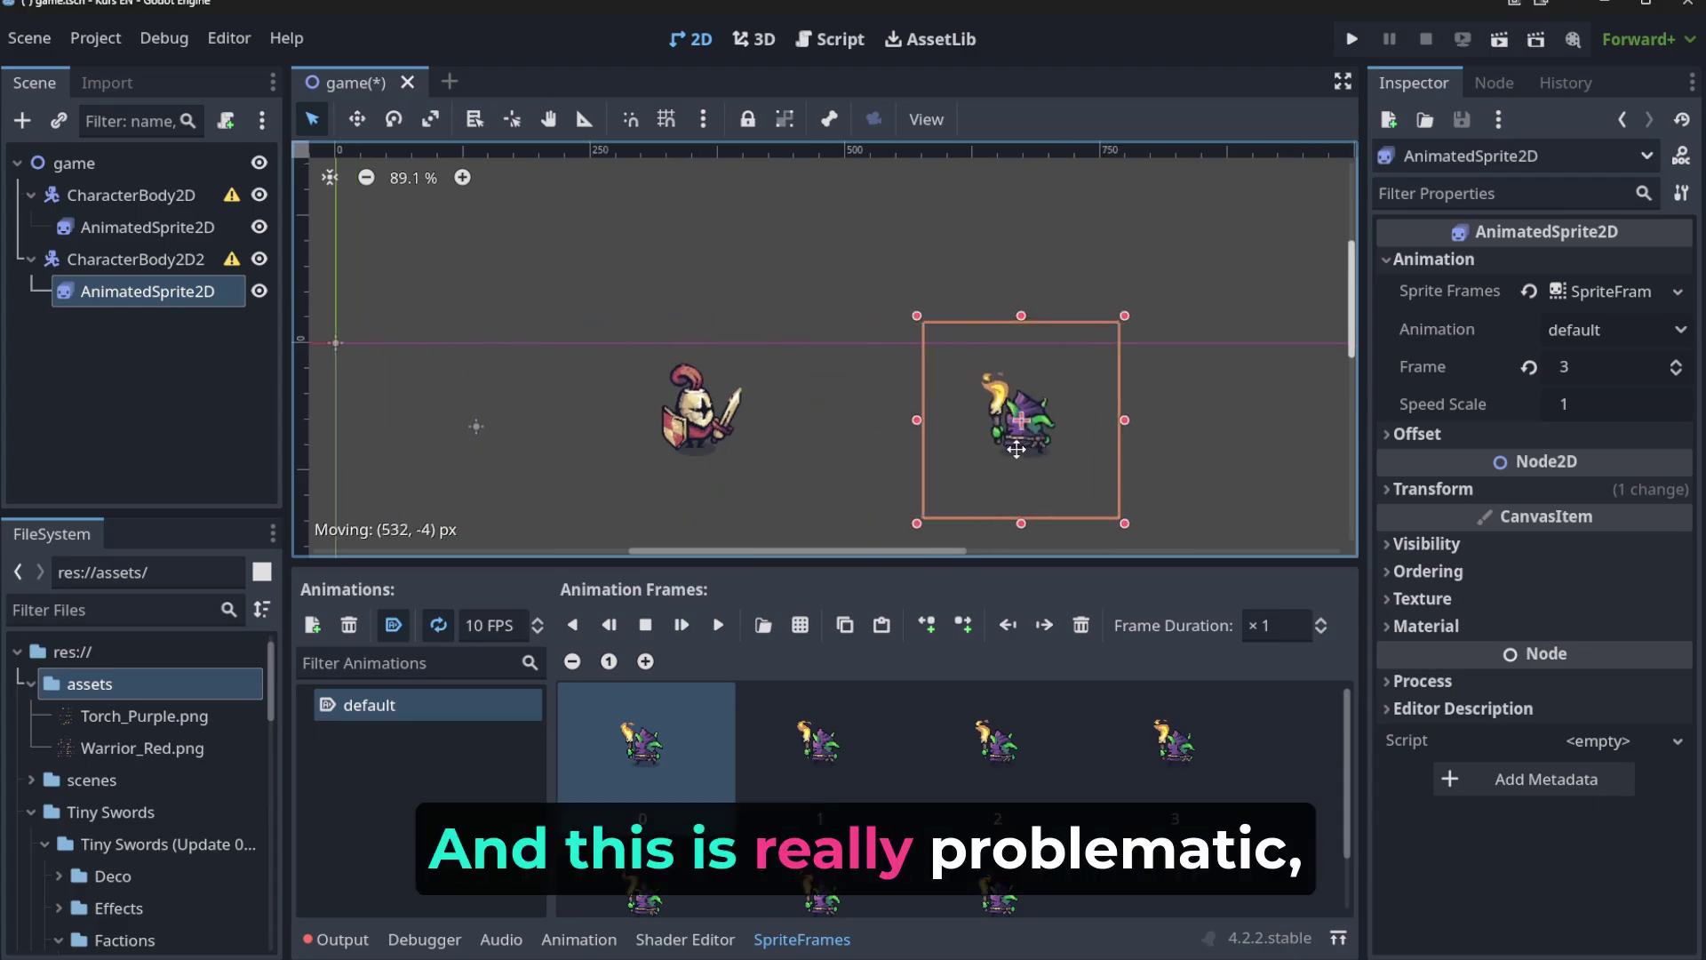
Reposition the CharacterBody2D2 goblin so it sits just left of the knight.
{"action": "left_click", "coordinate": [488, 425]}
{"action": "left_click", "coordinate": [476, 427]}
{"action": "left_click_drag", "start_coordinate": [476, 427], "coordinate": [524, 484]}
{"action": "left_click_drag", "start_coordinate": [1003, 449], "coordinate": [498, 451]}
{"action": "left_click", "coordinate": [807, 439]}
{"action": "left_click", "coordinate": [816, 401]}
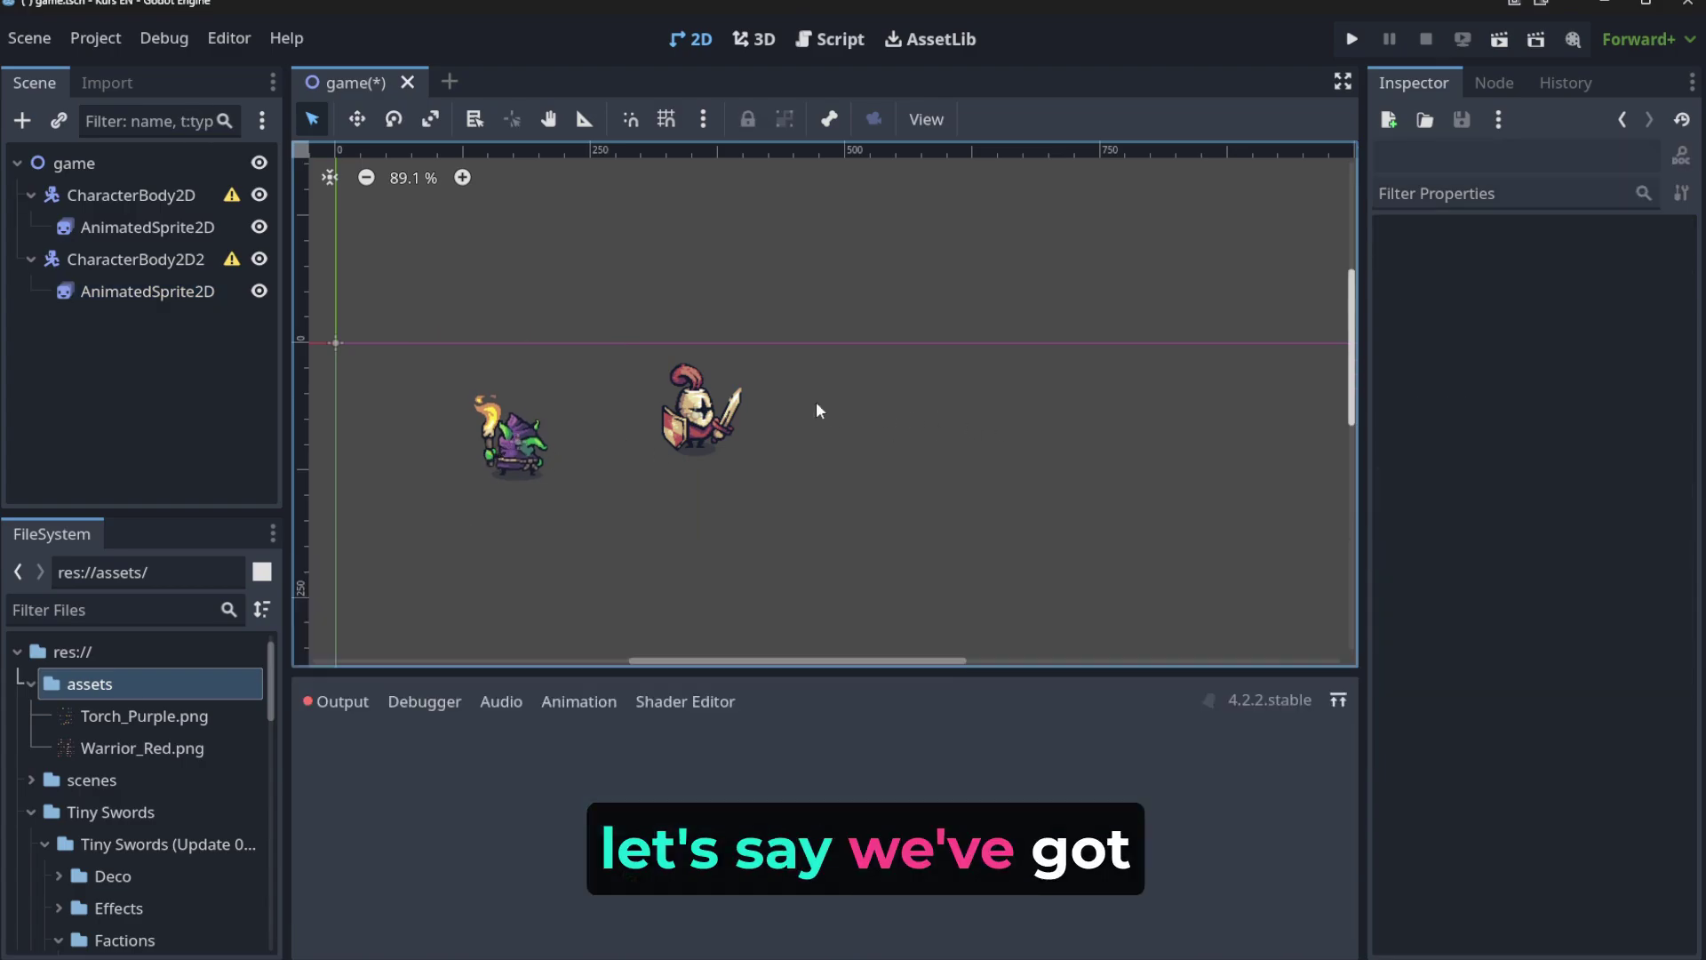
{"action": "left_click", "coordinate": [124, 260]}
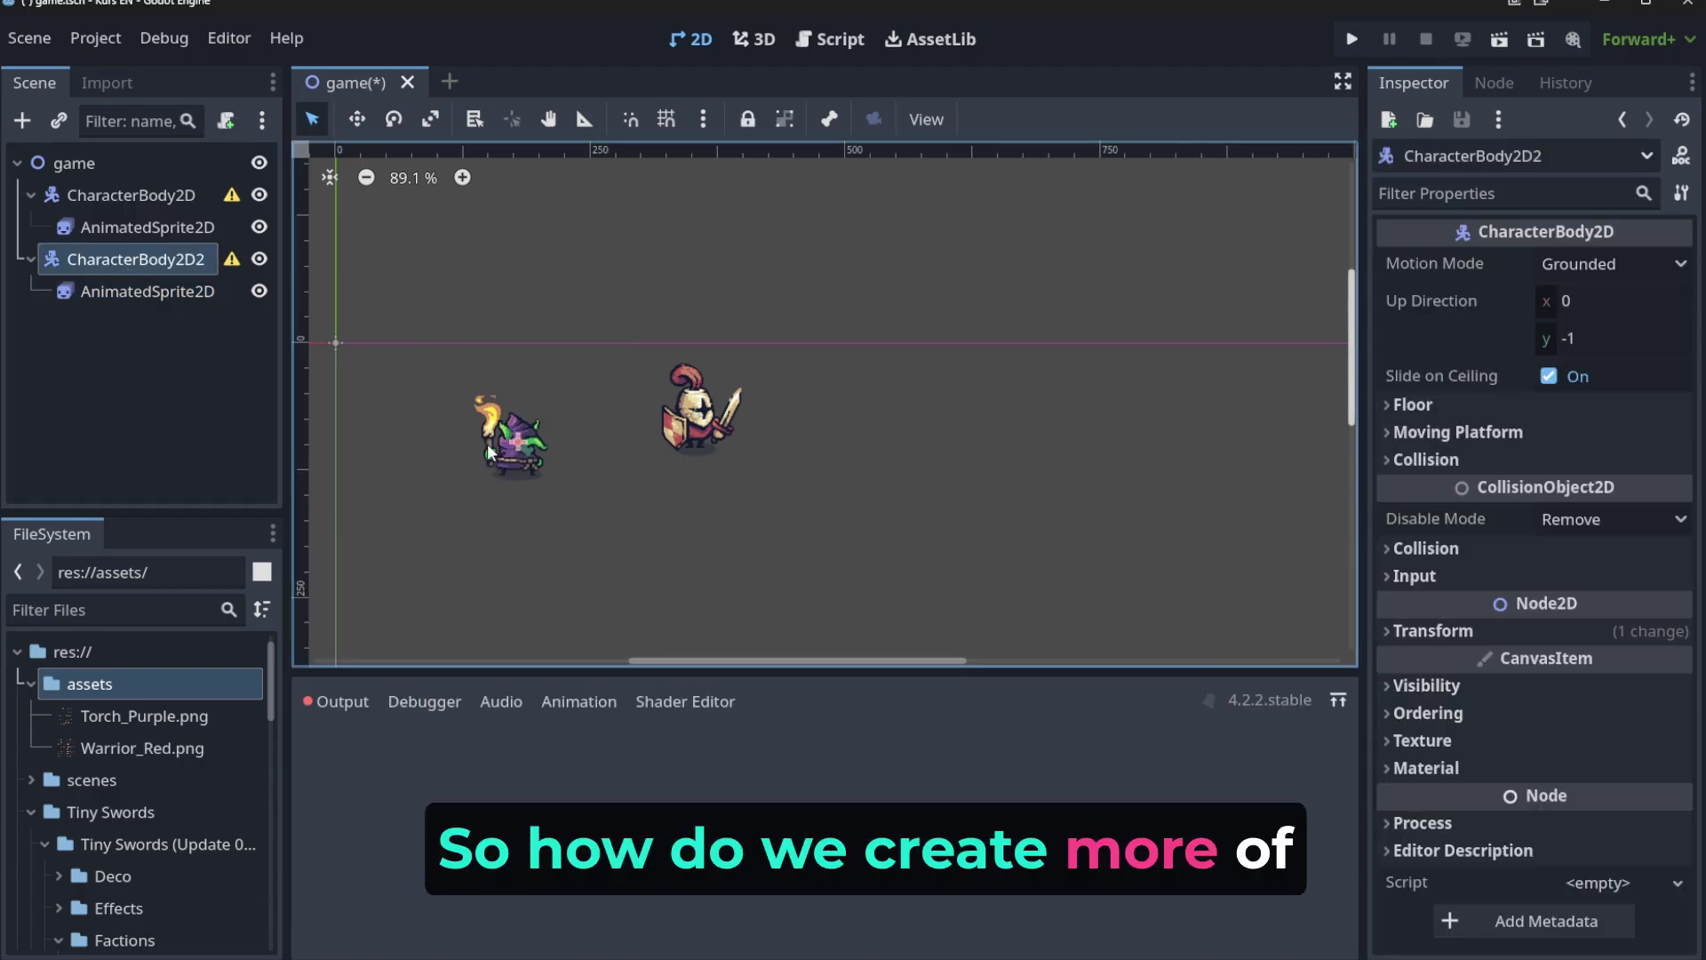
{"action": "left_click", "coordinate": [87, 168]}
{"action": "left_click", "coordinate": [22, 120]}
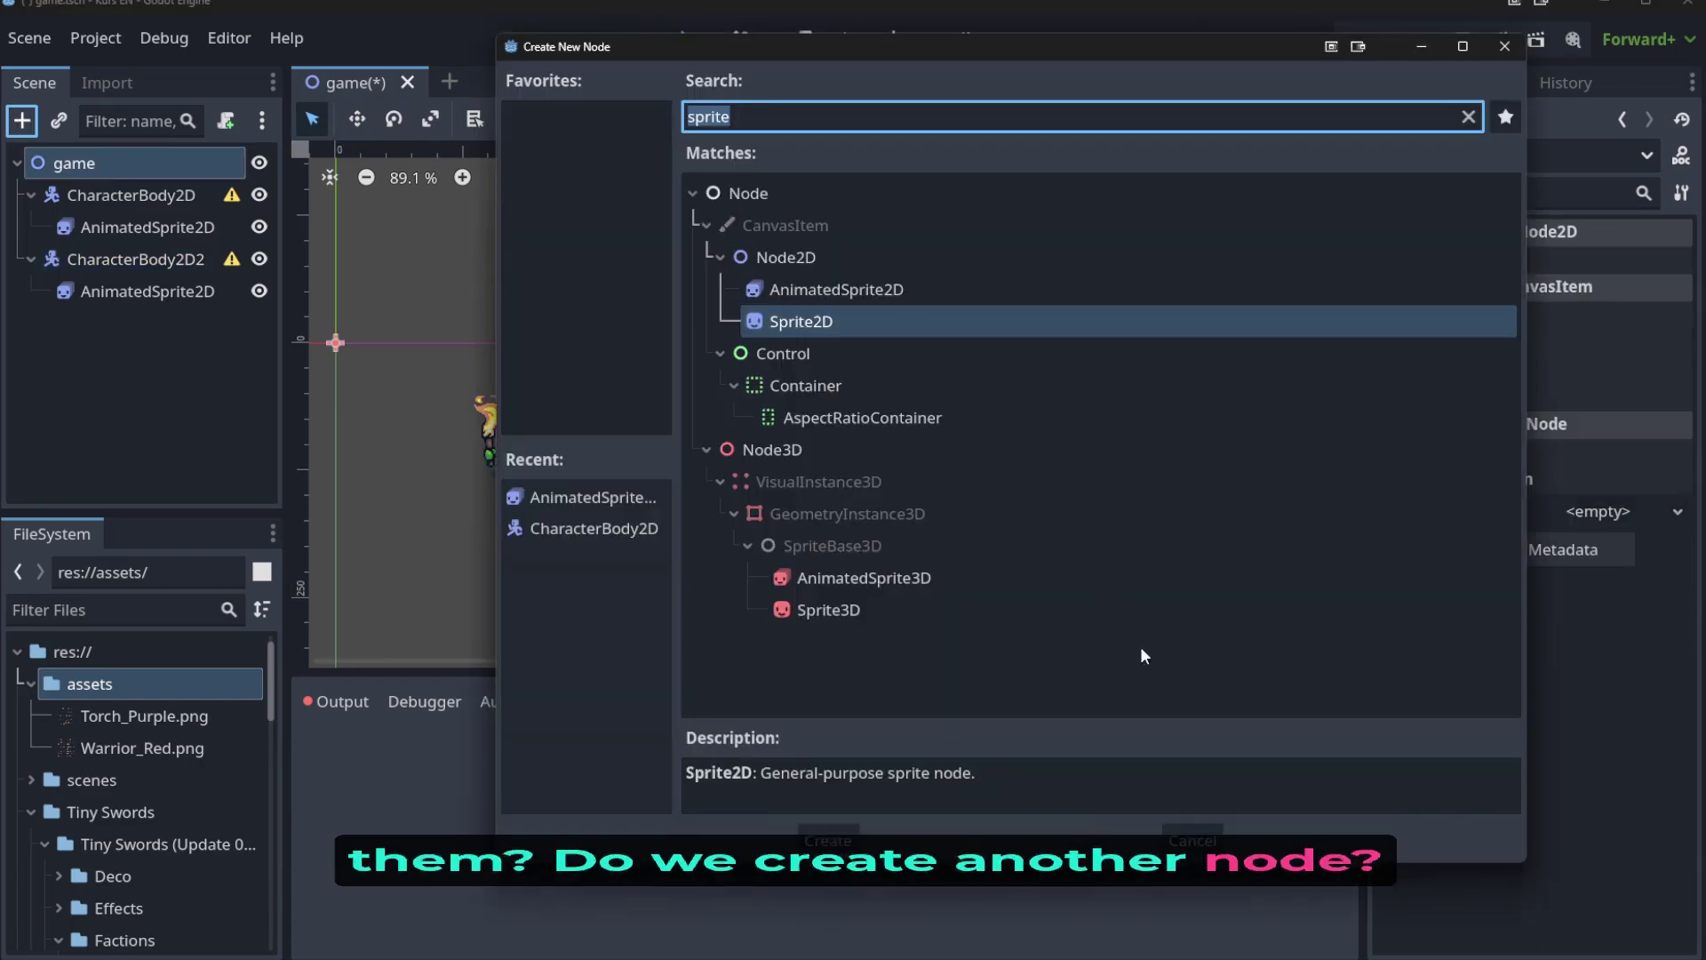
{"action": "key", "text": "Escape"}
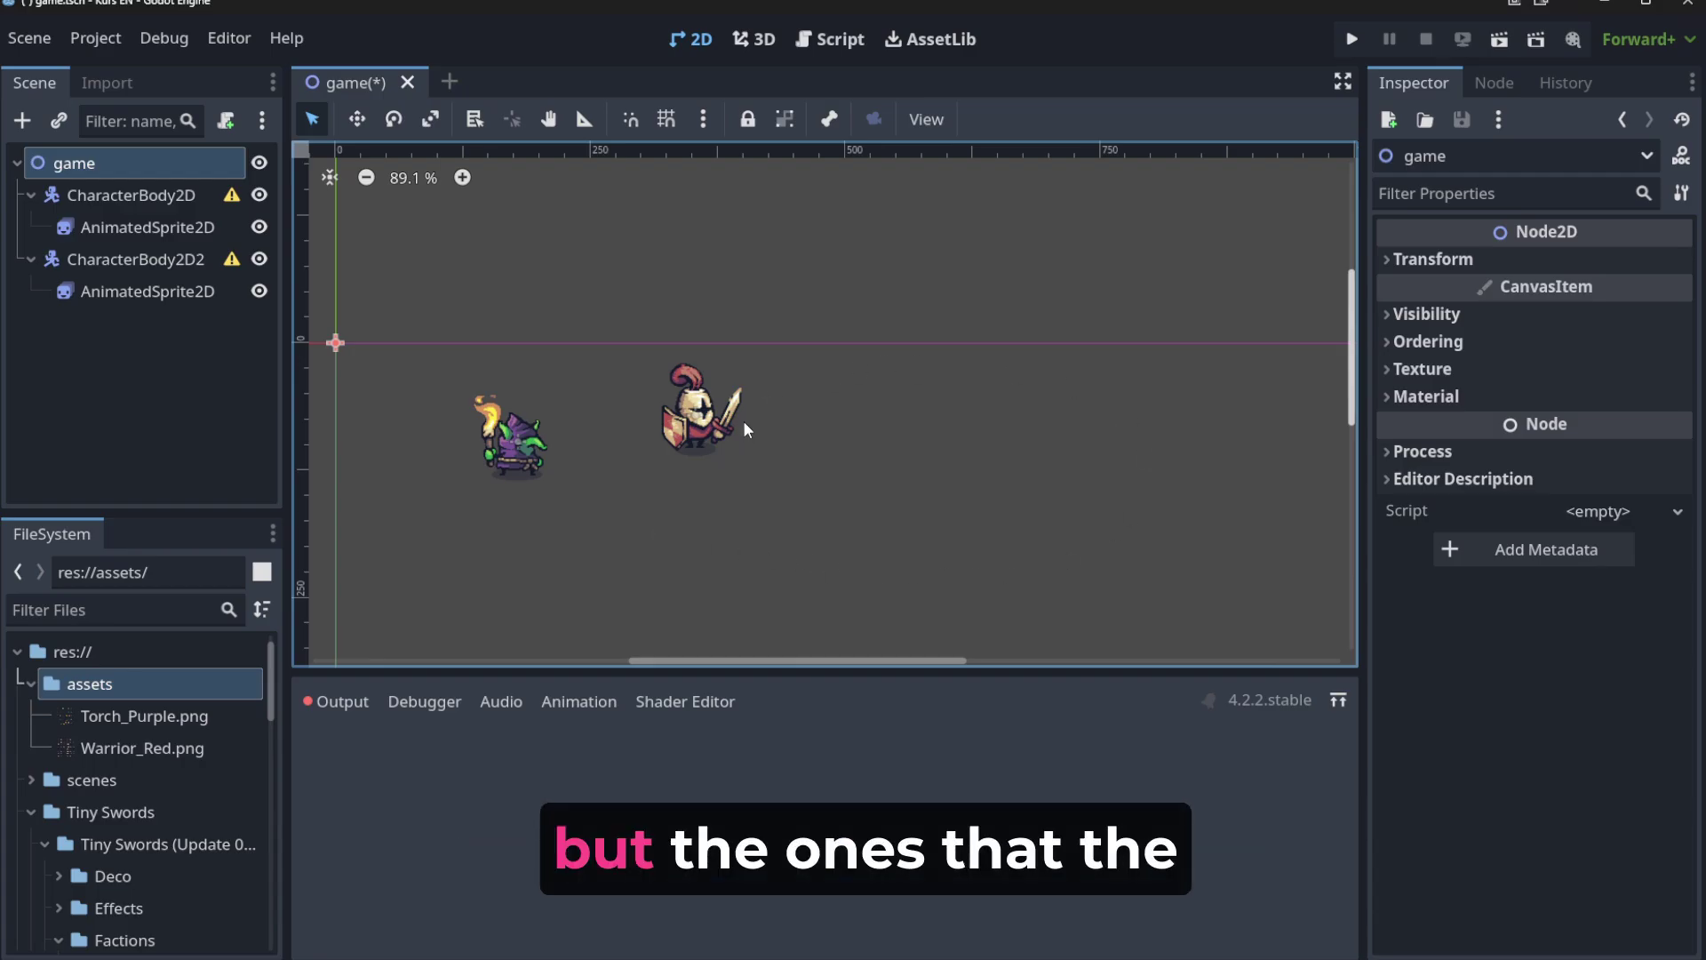
{"action": "left_click", "coordinate": [988, 449]}
{"action": "scroll", "coordinate": [874, 602], "scroll_direction": "down", "scroll_amount": 1}
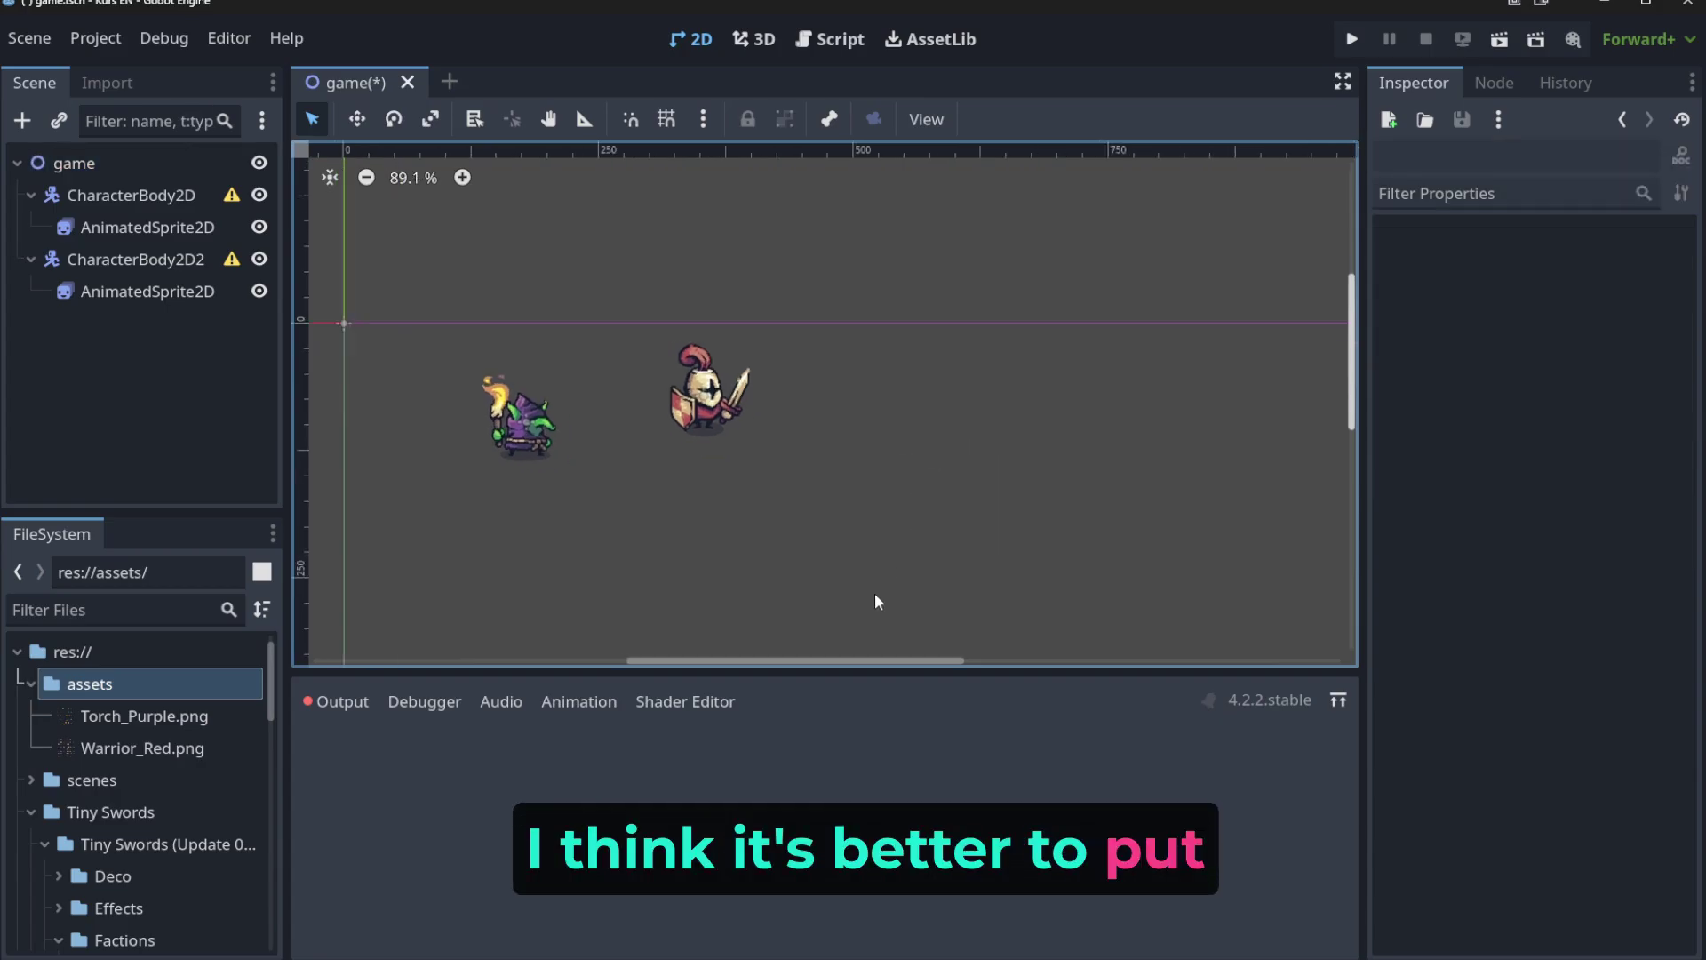
{"action": "scroll", "coordinate": [874, 594], "scroll_direction": "up", "scroll_amount": 1}
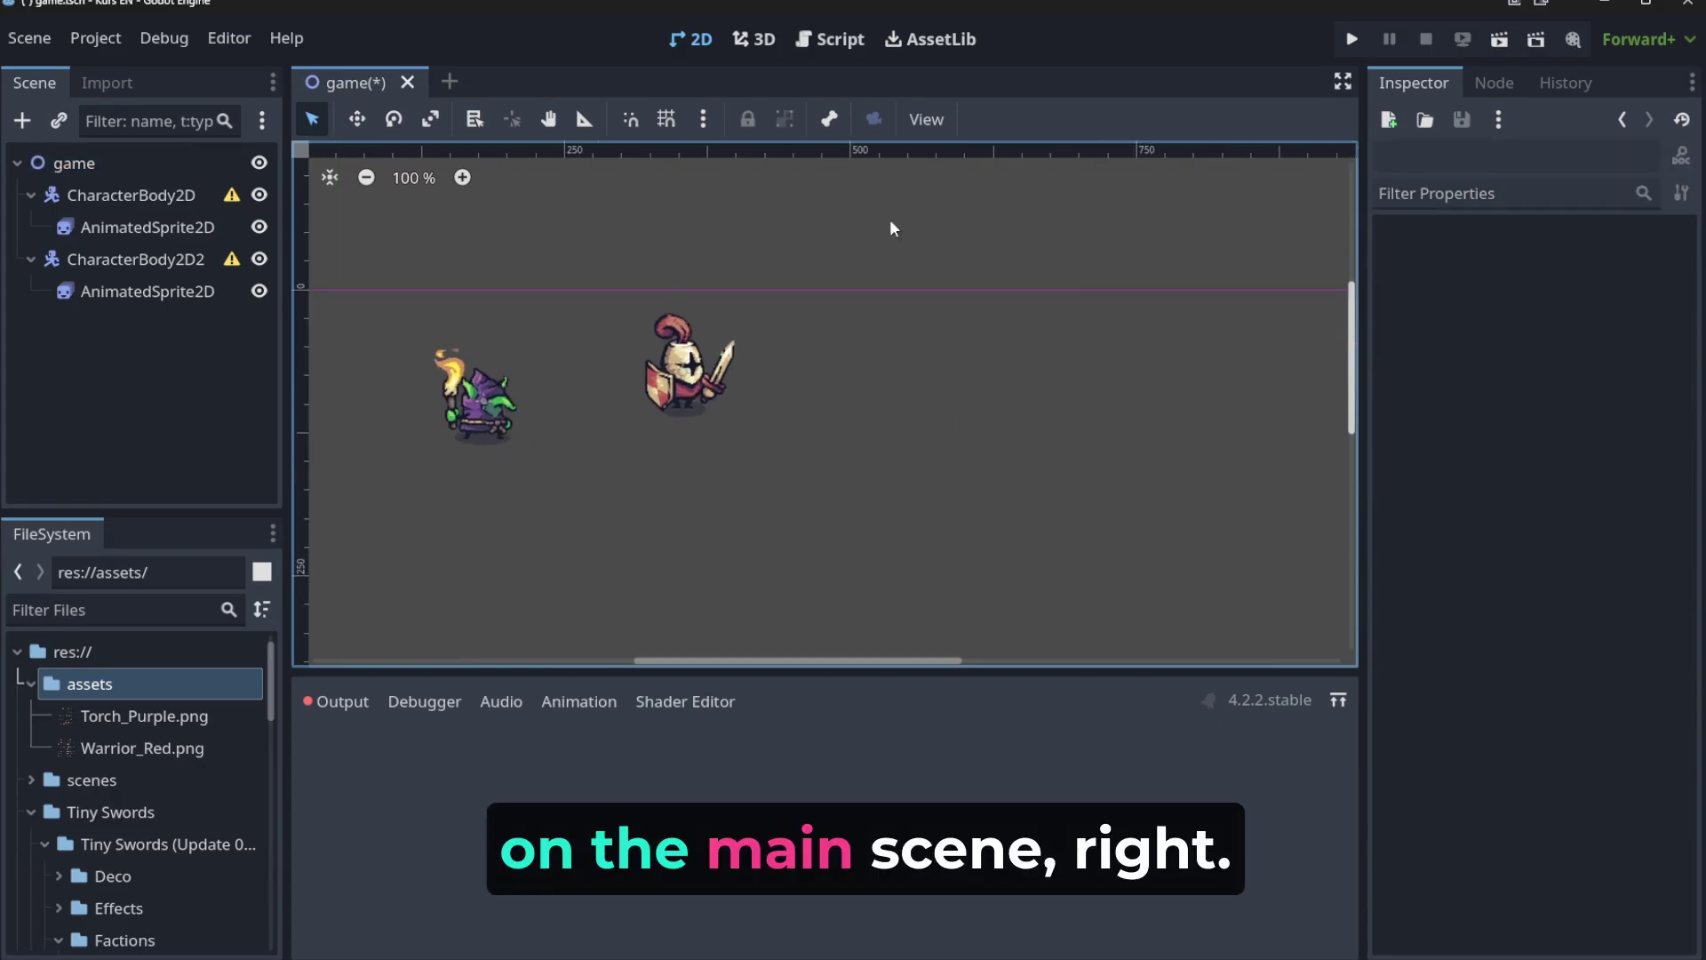
Duplicate the CharacterBody2D2 goblin node with Ctrl+D.
{"action": "left_click", "coordinate": [153, 262]}
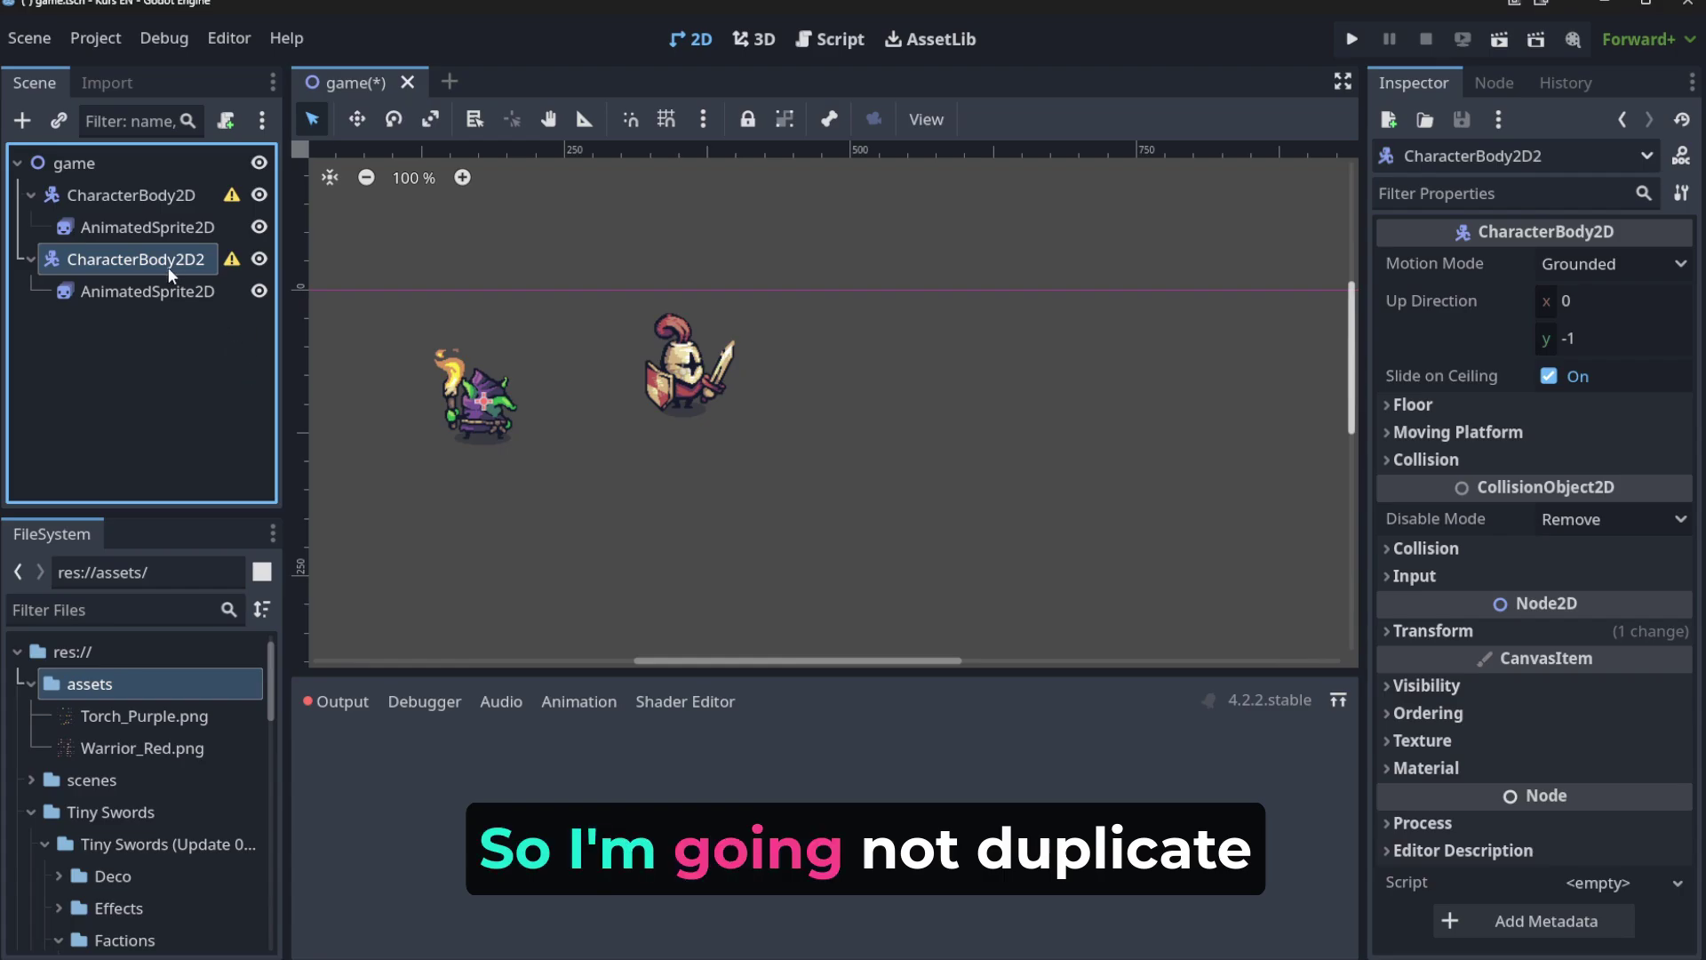
{"action": "right_click", "coordinate": [143, 266]}
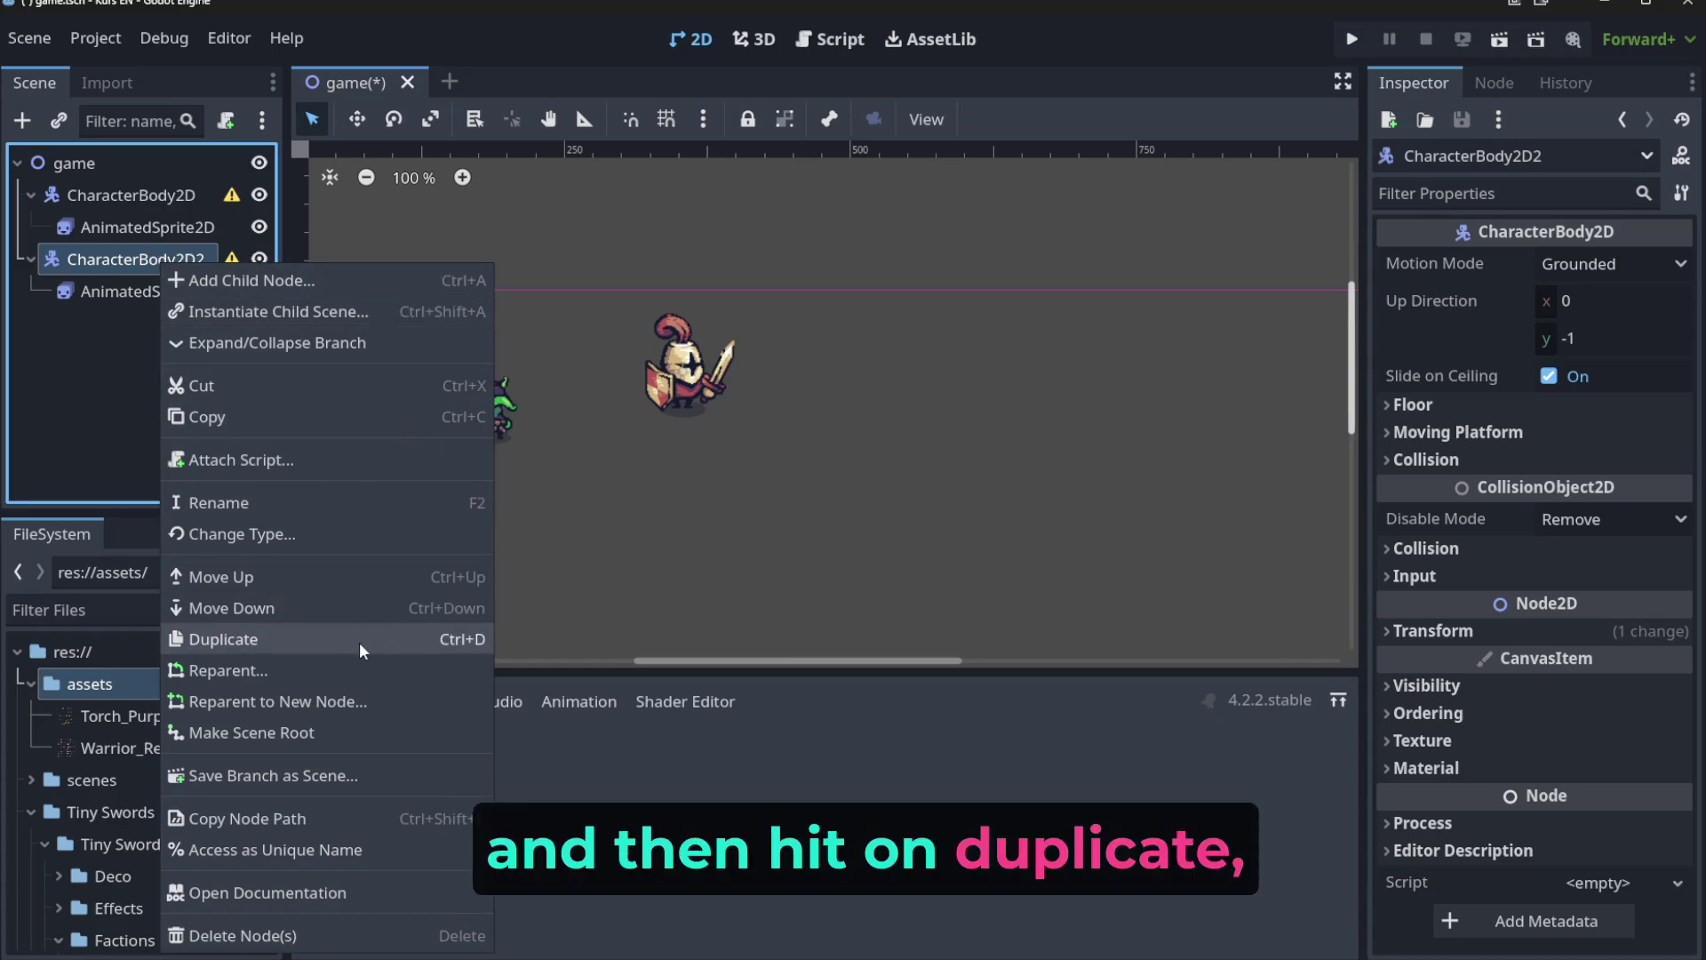
{"action": "left_click", "coordinate": [84, 398]}
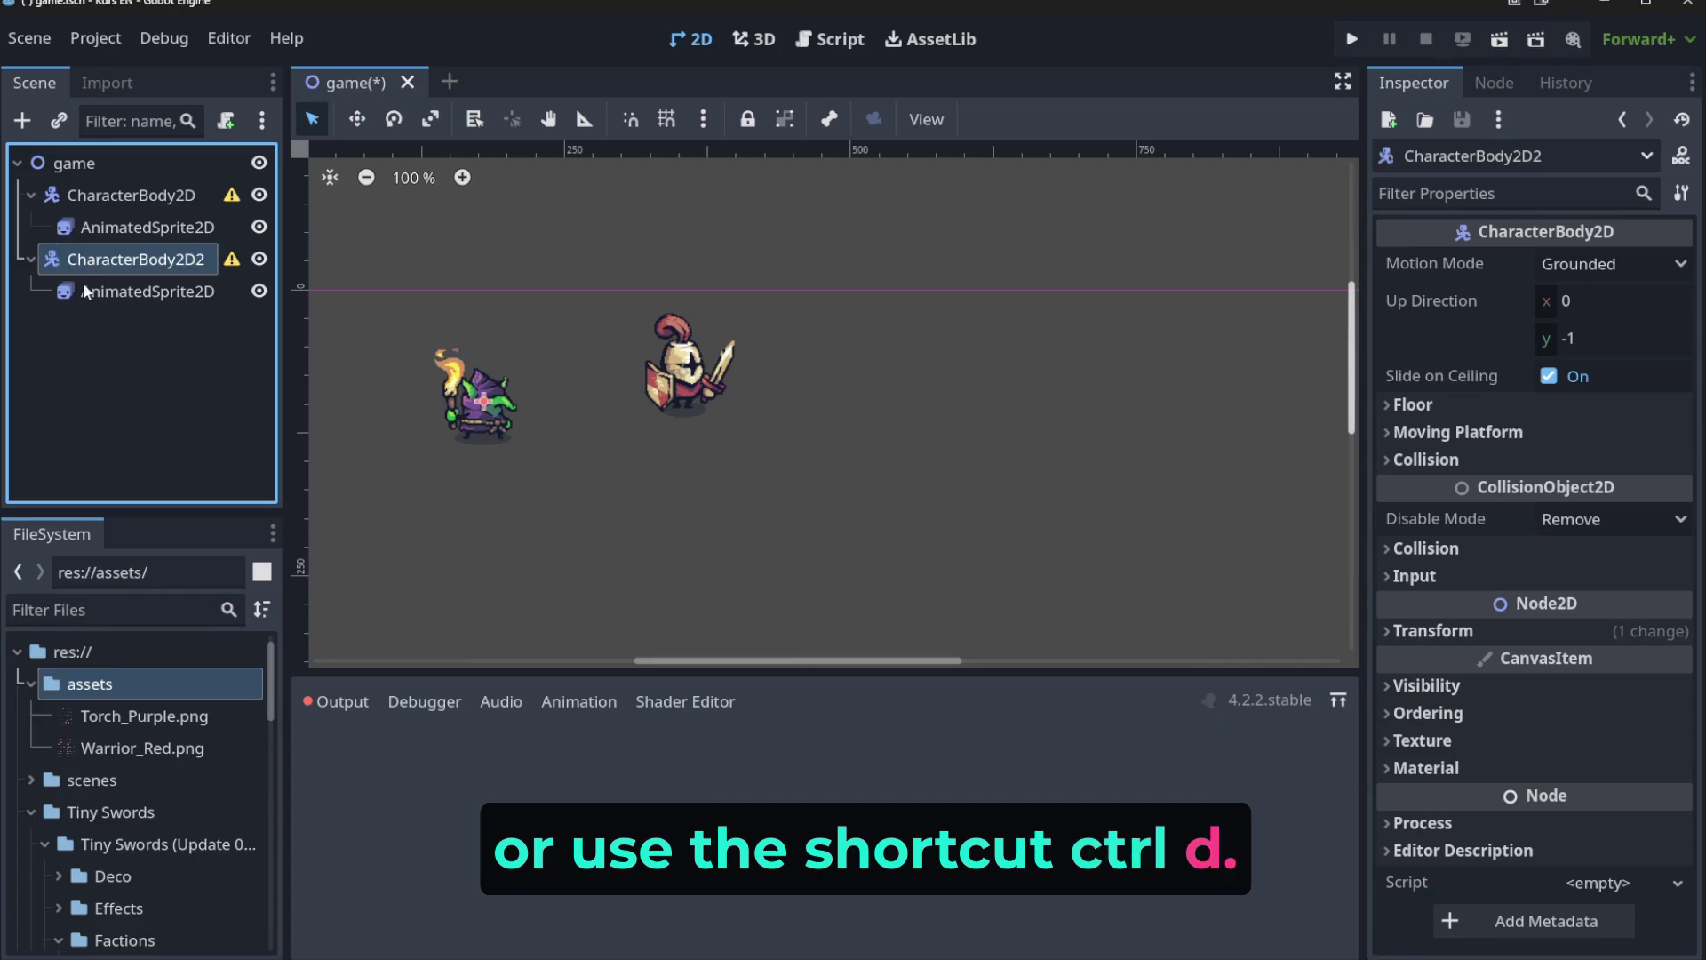
{"action": "key", "text": "ctrl+d"}
{"action": "key", "text": "ctrl+d"}
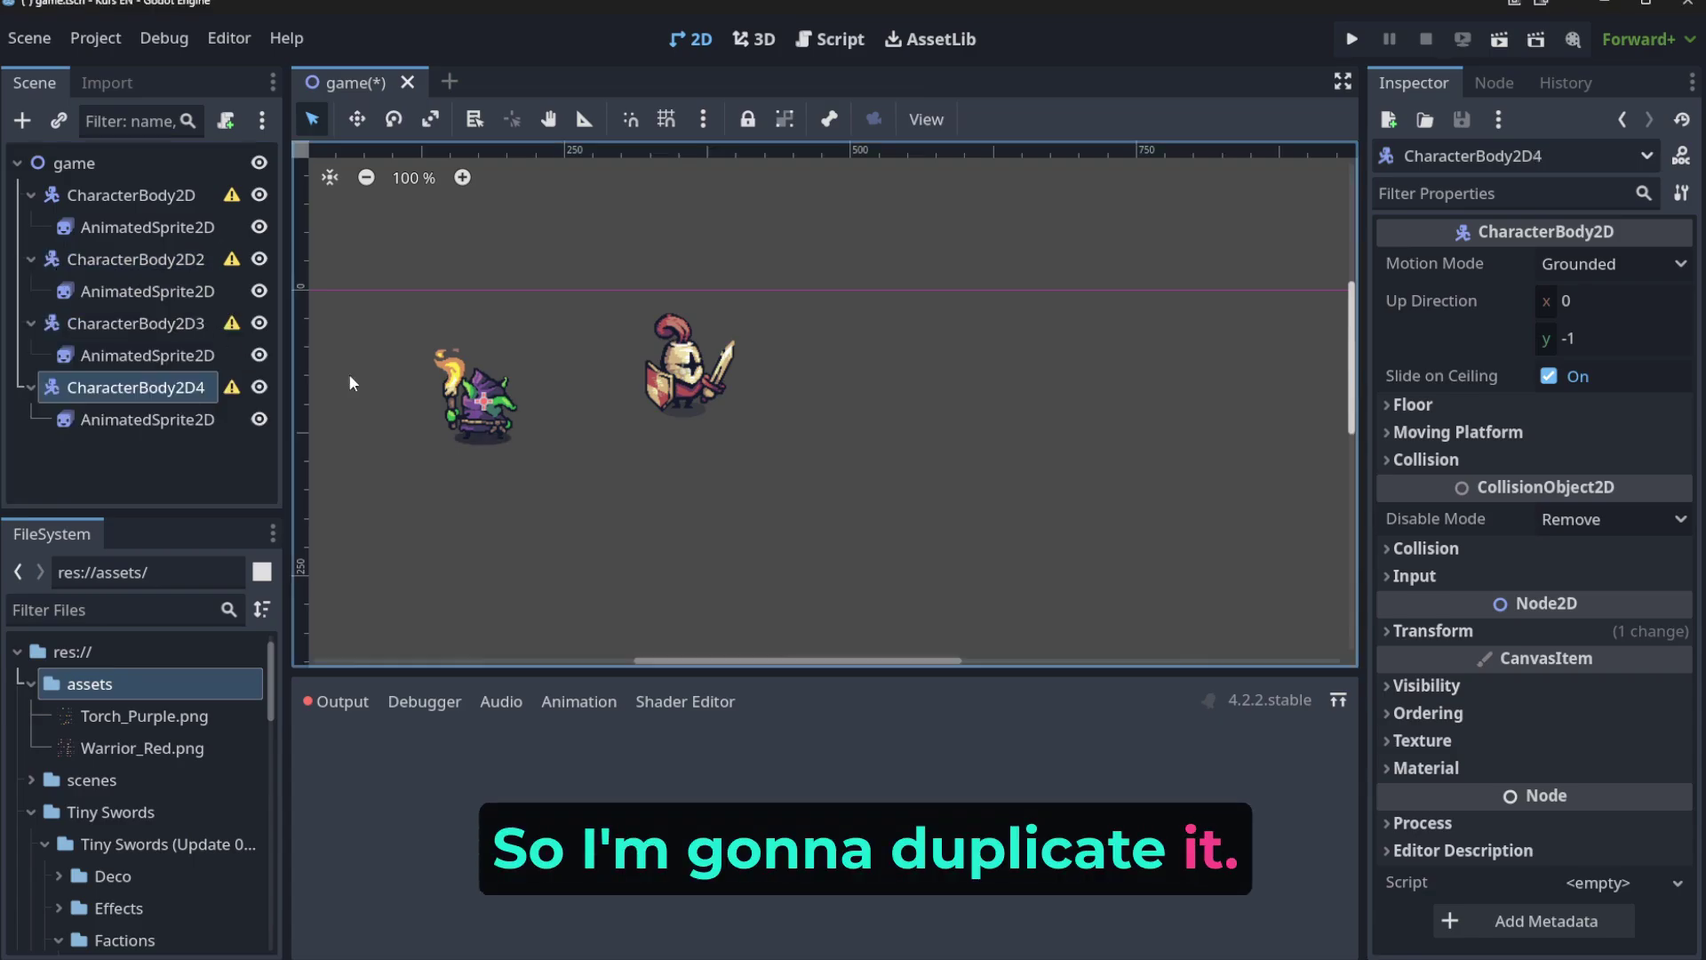
Drag the duplicated CharacterBody2D3 goblin over to the knight's right.
{"action": "left_click", "coordinate": [477, 418]}
{"action": "left_click_drag", "start_coordinate": [476, 417], "coordinate": [943, 467]}
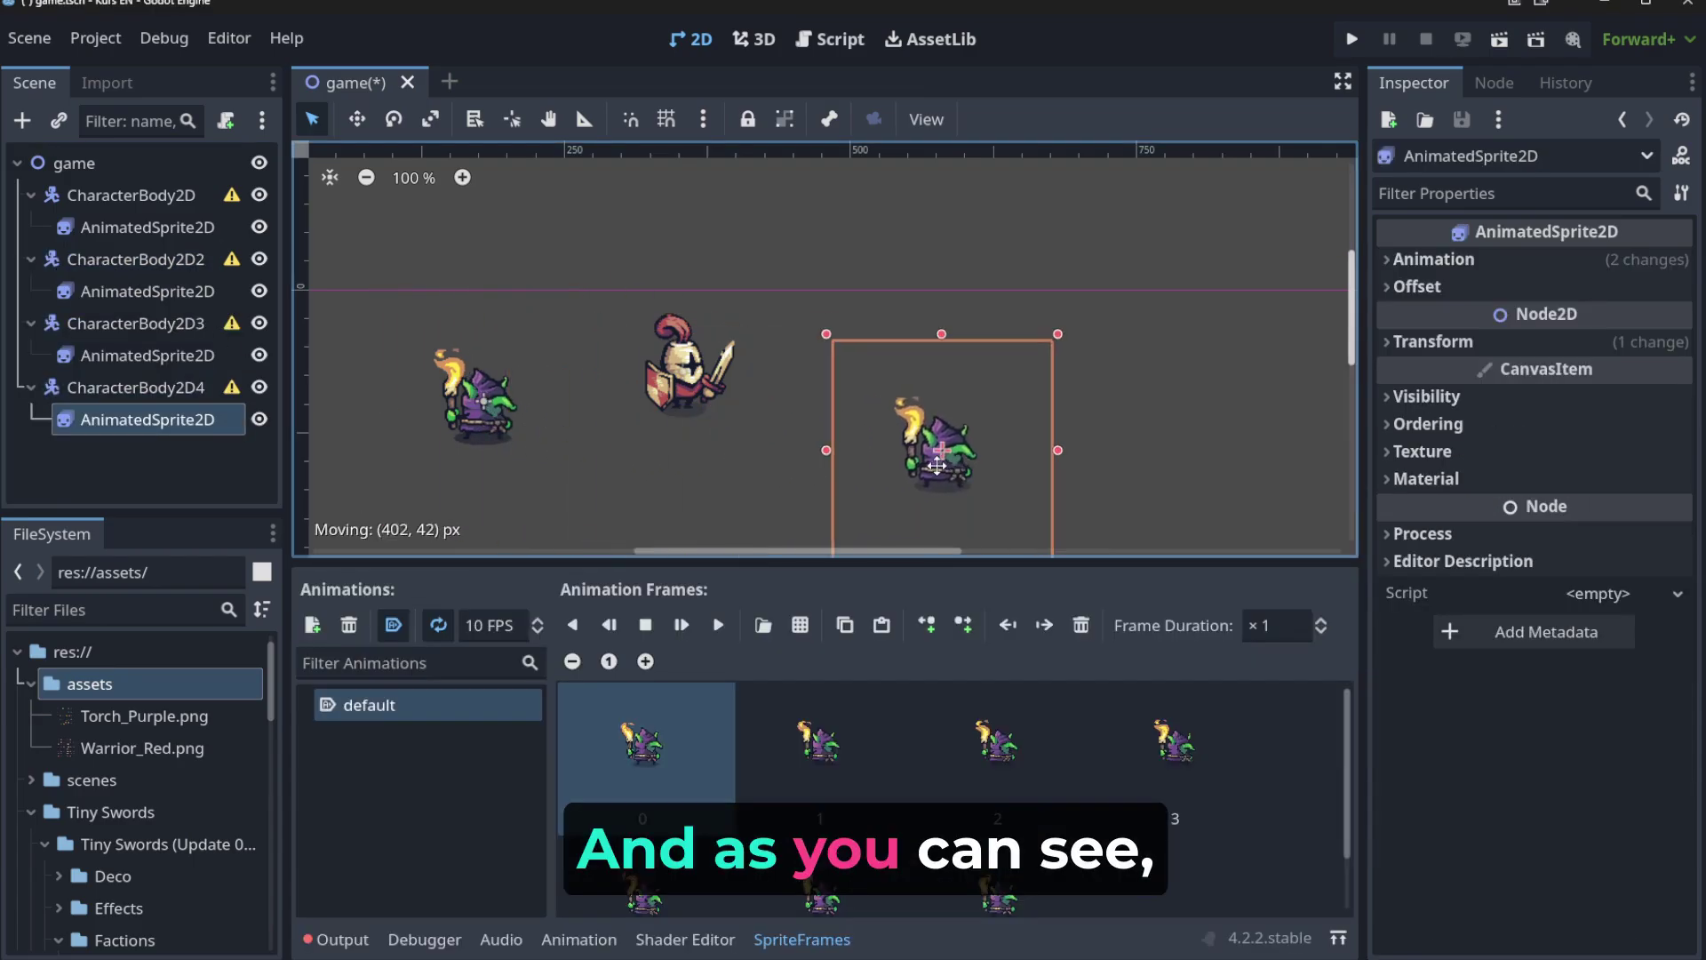
{"action": "left_click", "coordinate": [160, 324]}
{"action": "left_click_drag", "start_coordinate": [486, 422], "coordinate": [829, 473]}
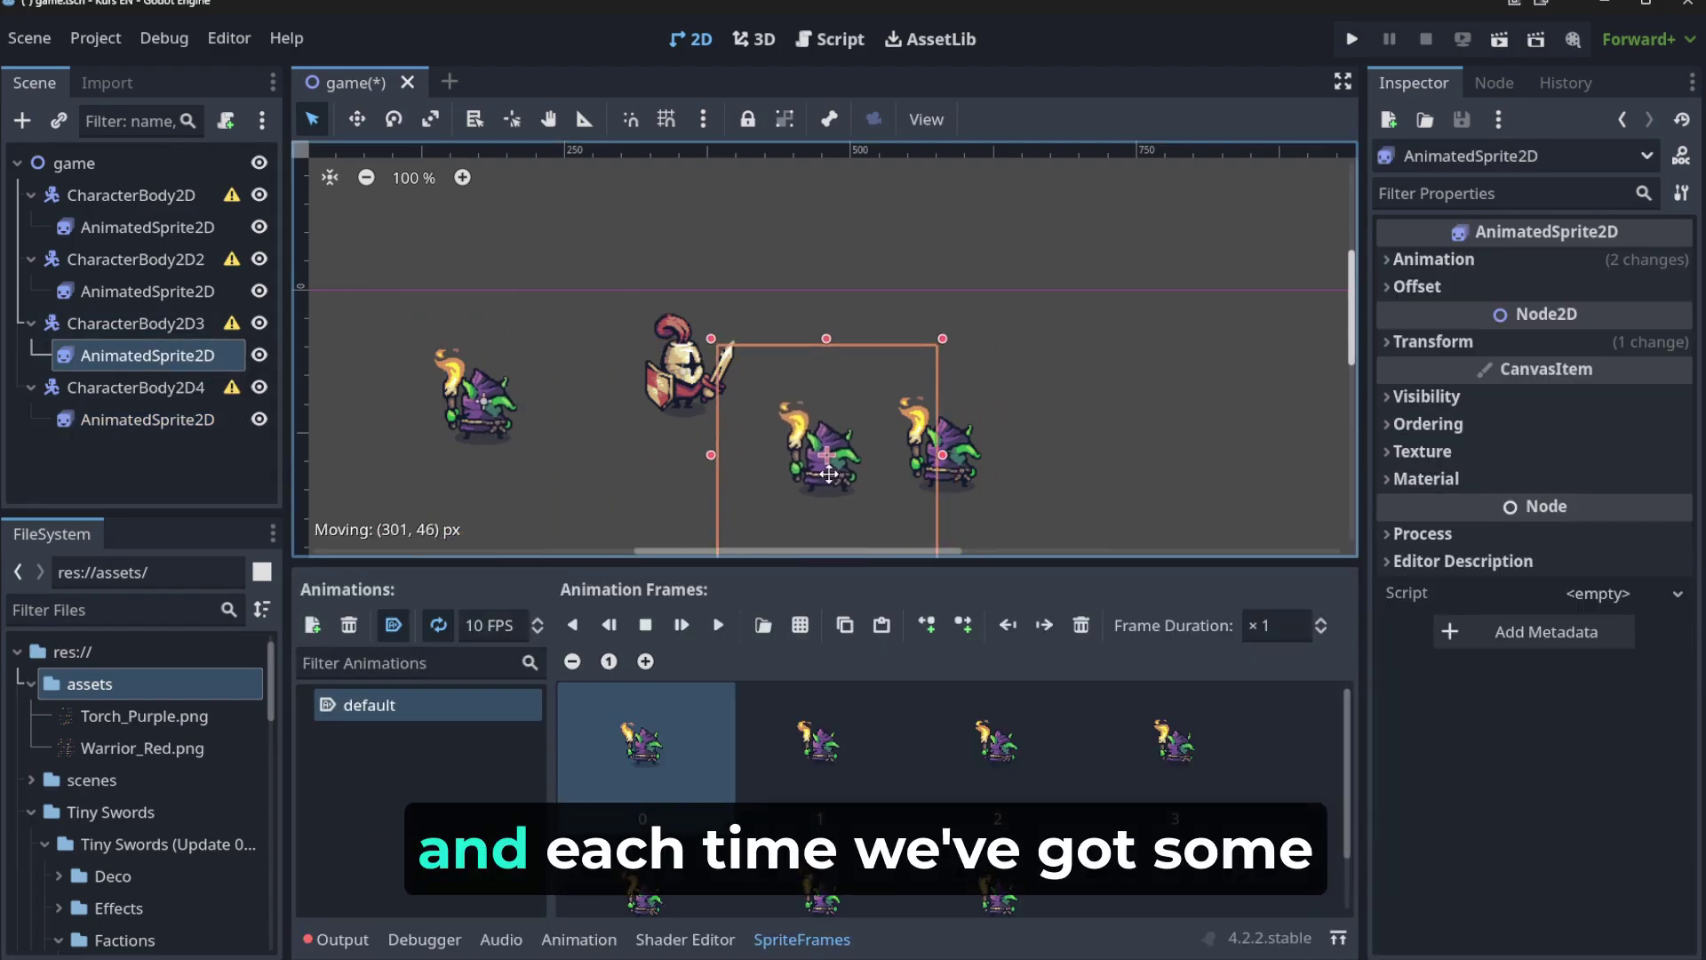
{"action": "left_click", "coordinate": [182, 325]}
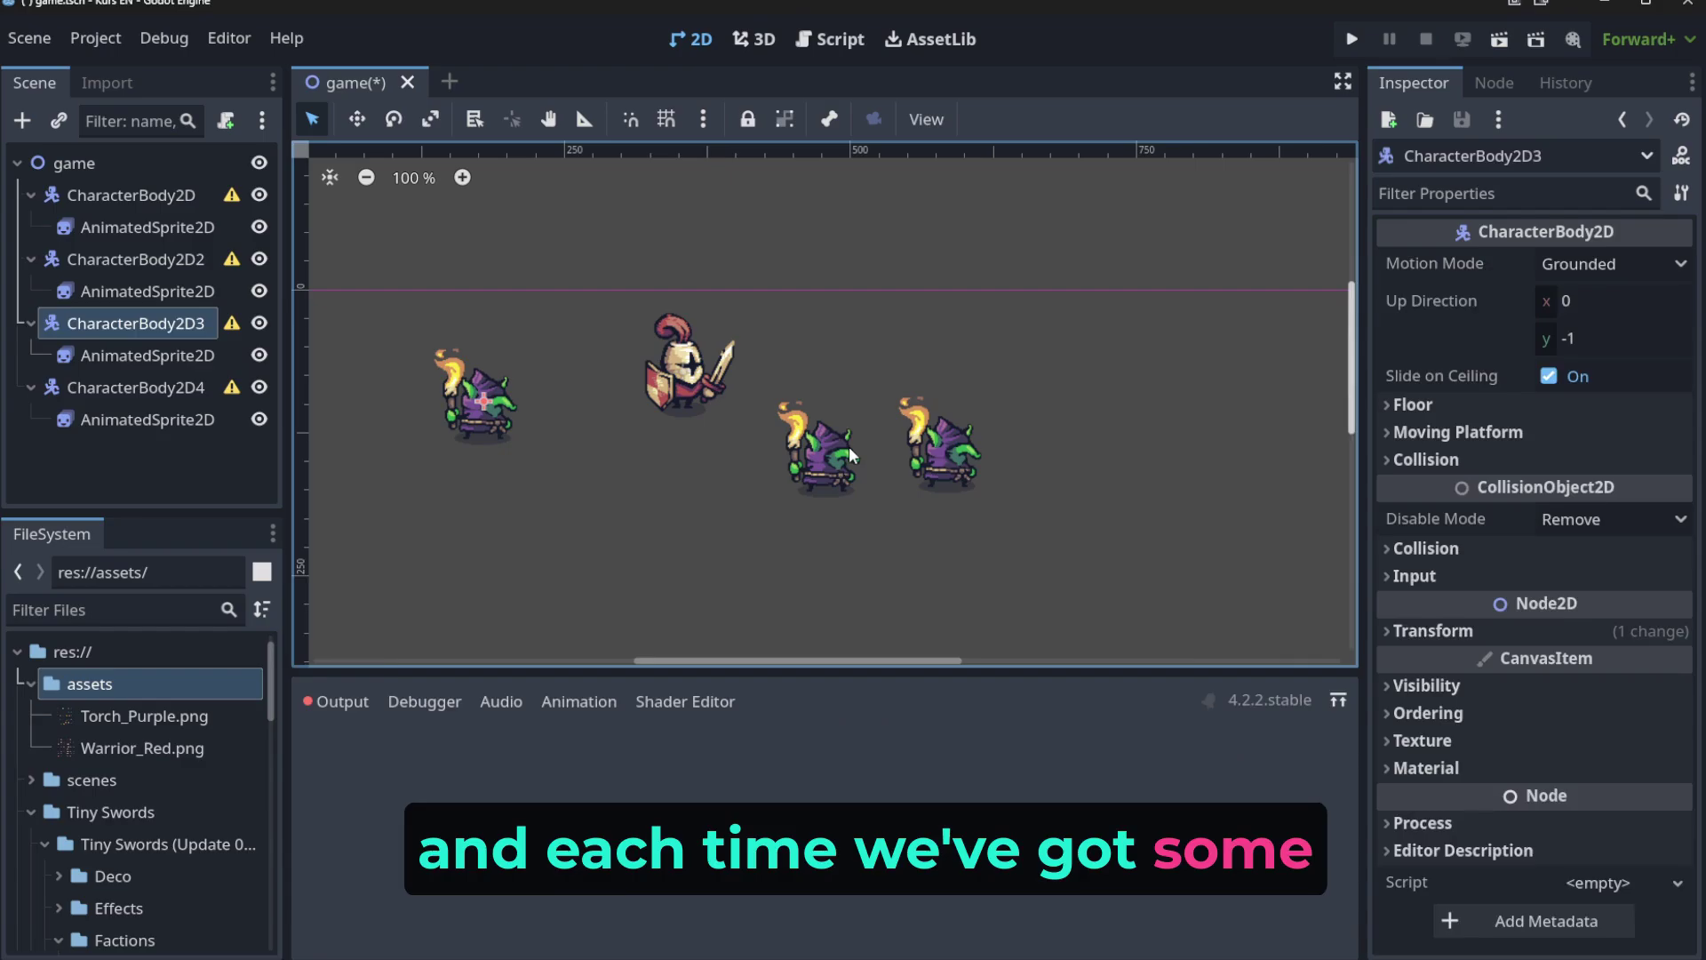
{"action": "left_click", "coordinate": [849, 446]}
{"action": "left_click", "coordinate": [178, 326]}
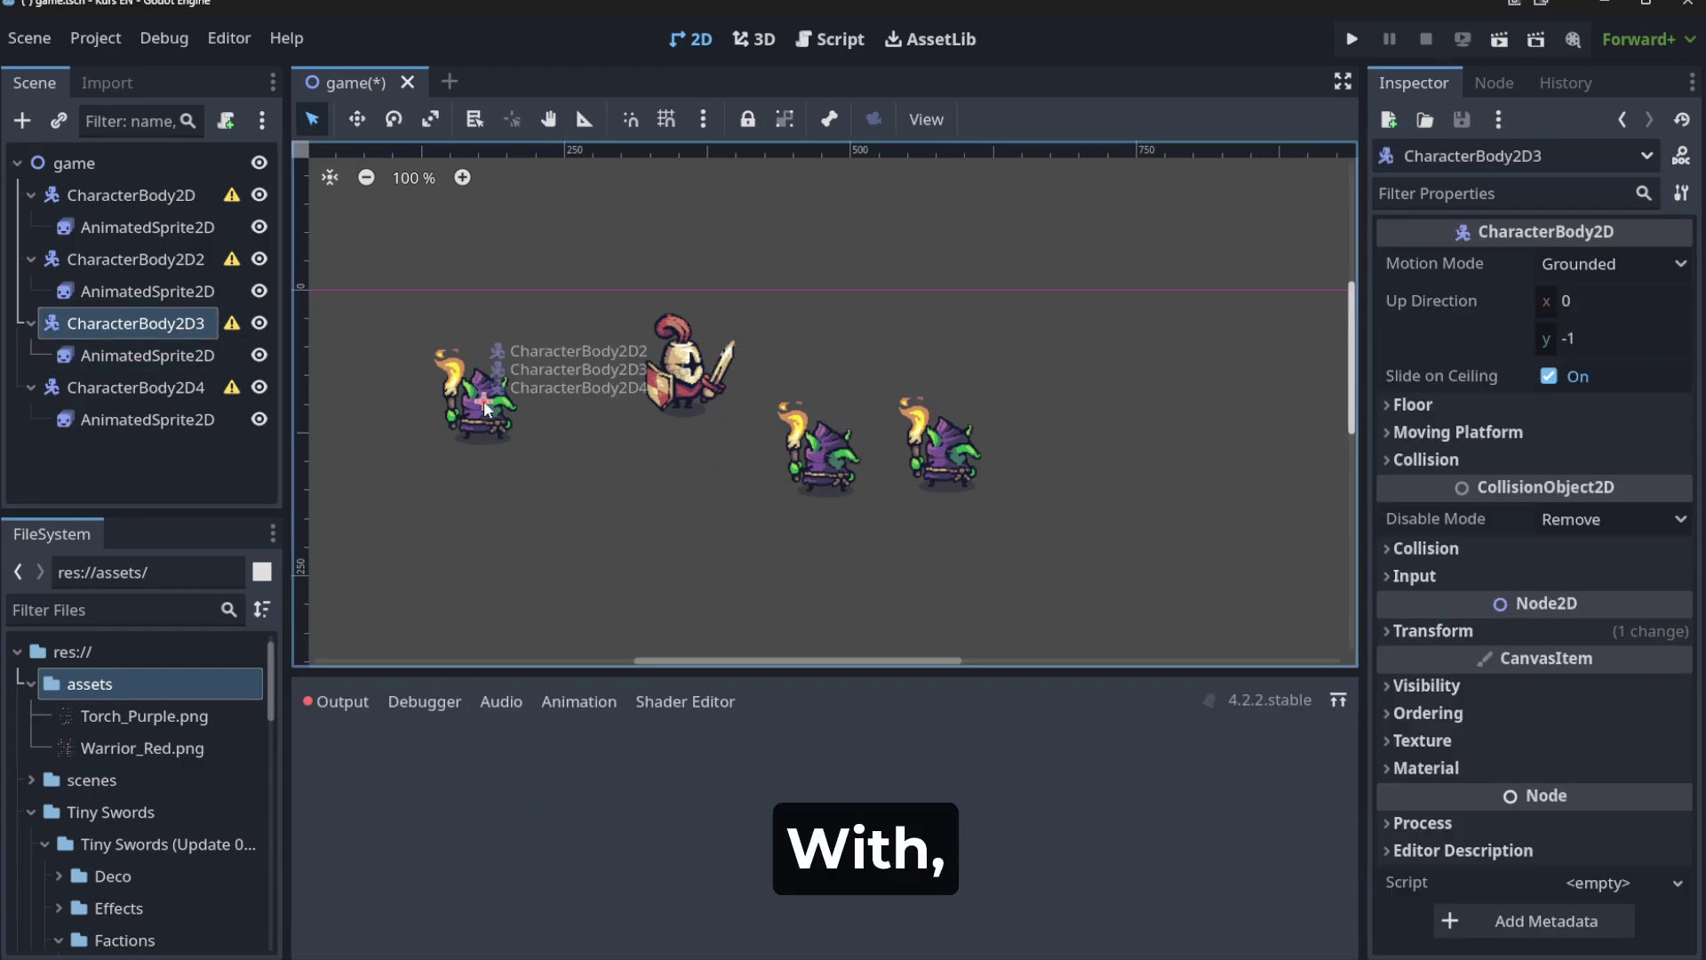
{"action": "mouse_move", "coordinate": [483, 400]}
{"action": "left_mouse_down"}
{"action": "mouse_move", "coordinate": [611, 437]}
{"action": "mouse_move", "coordinate": [484, 399]}
{"action": "left_mouse_up"}
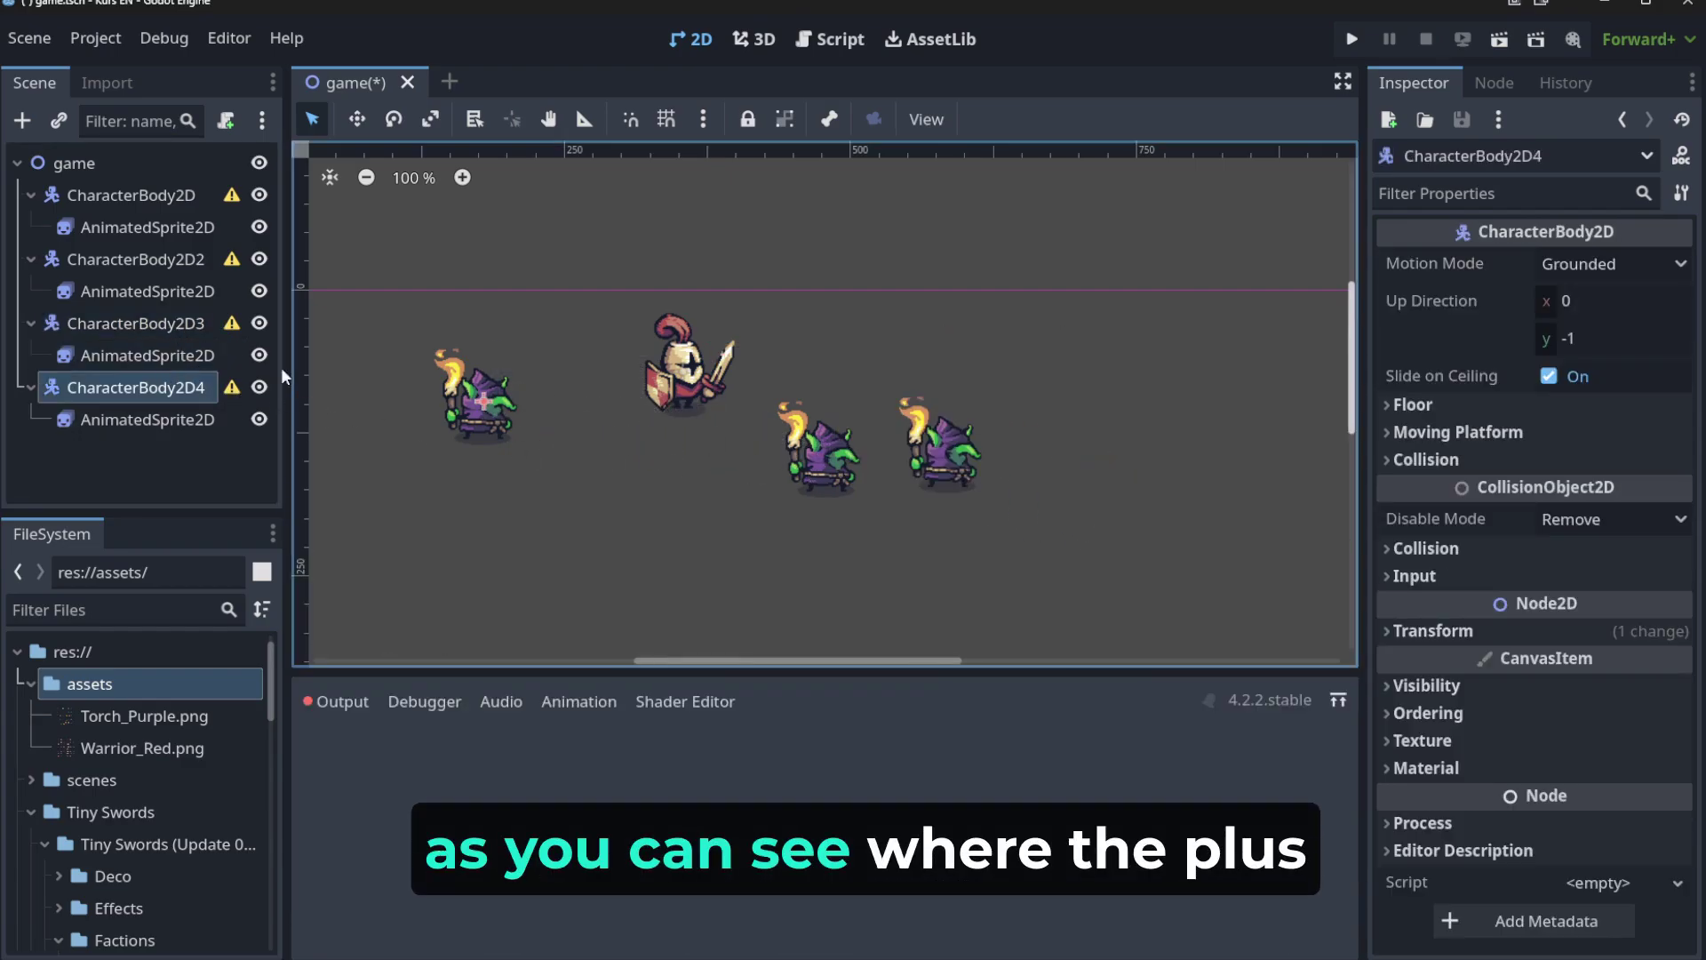
Shift the rightmost goblin further right, clear of the middle goblin.
{"action": "left_click", "coordinate": [844, 477]}
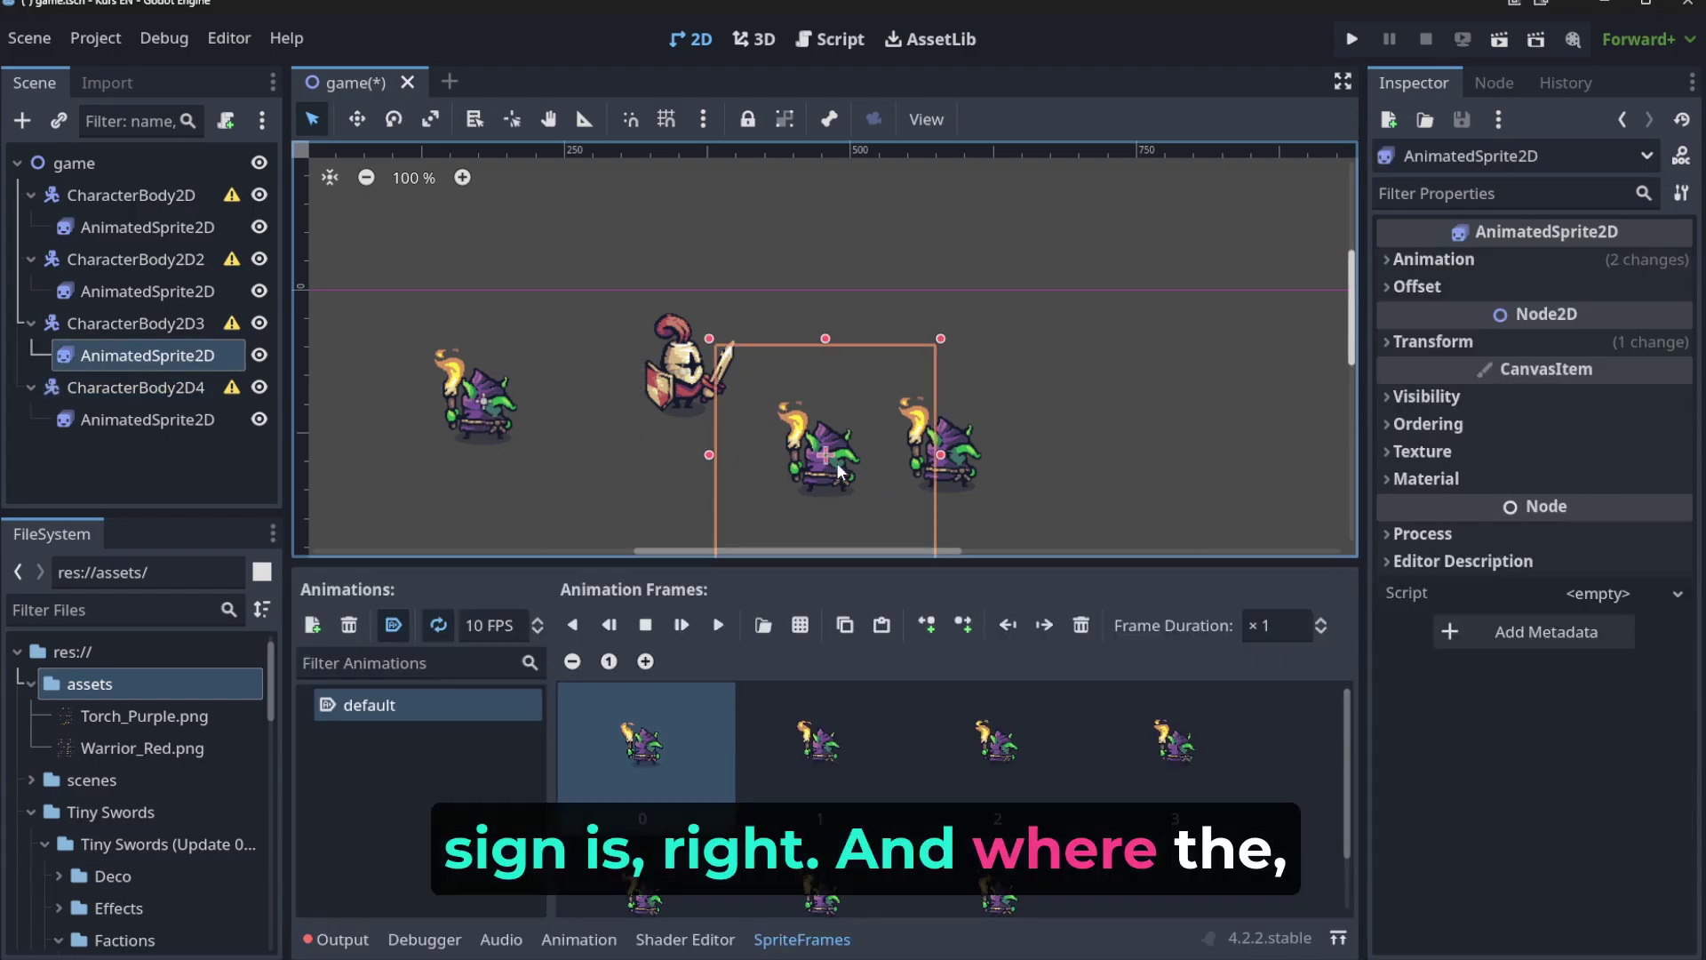
{"action": "left_click", "coordinate": [1029, 385]}
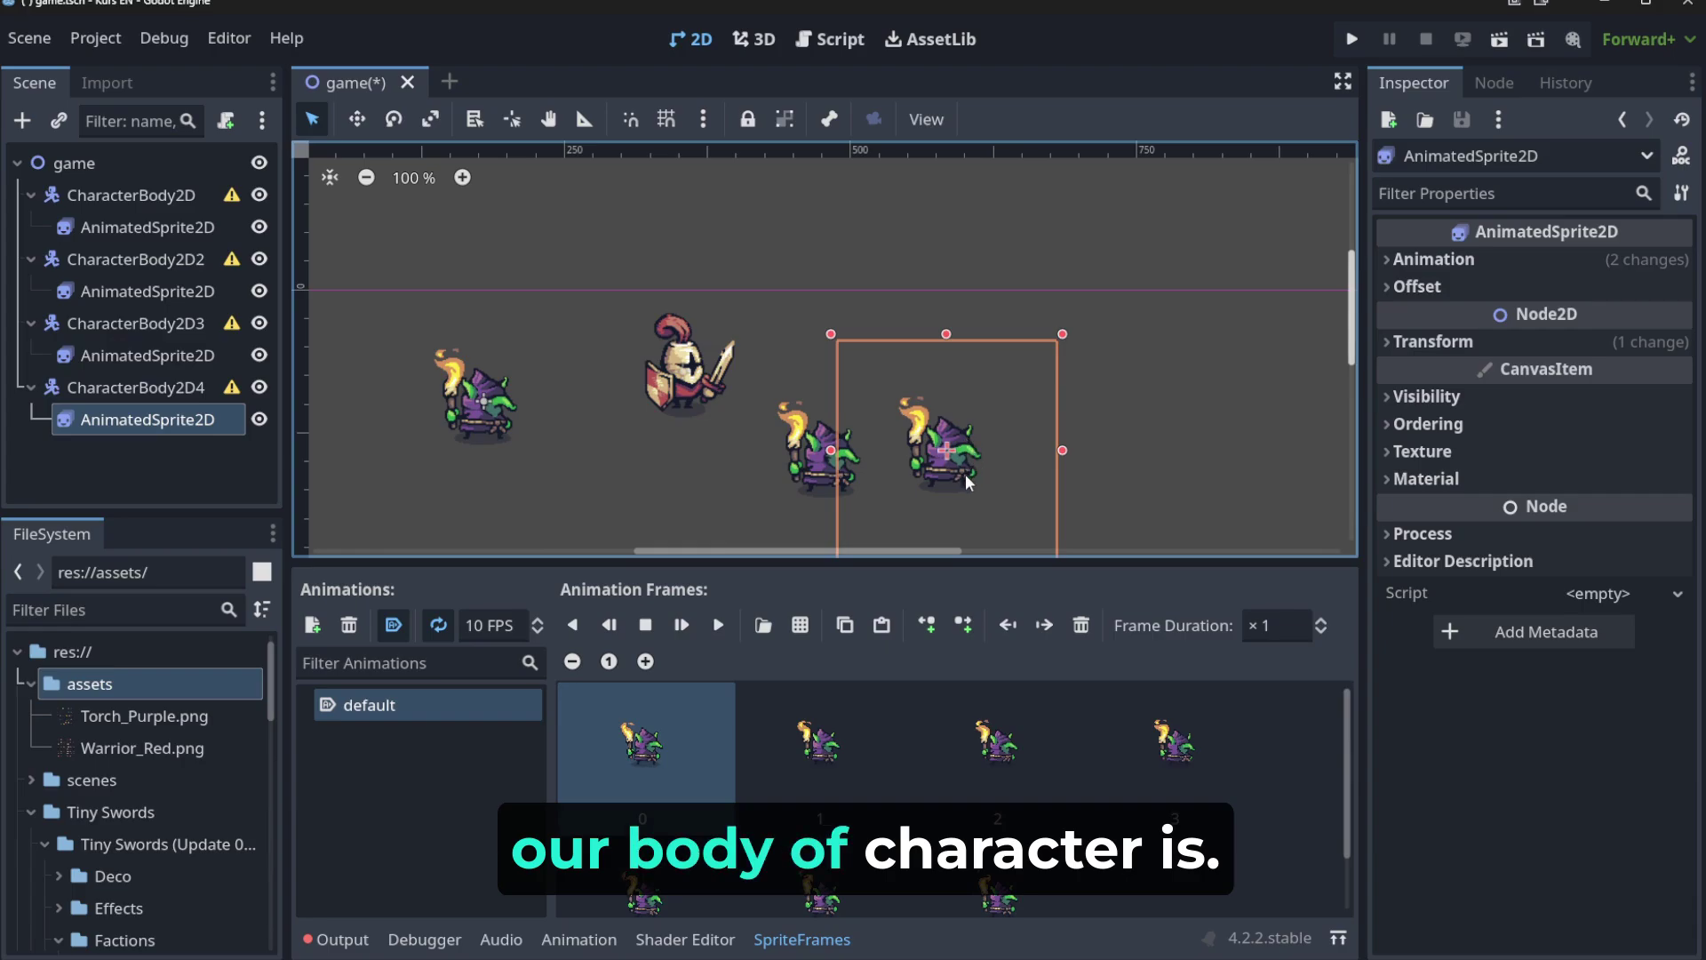
{"action": "left_click", "coordinate": [1107, 399]}
{"action": "scroll", "coordinate": [974, 453], "scroll_direction": "up", "scroll_amount": 1}
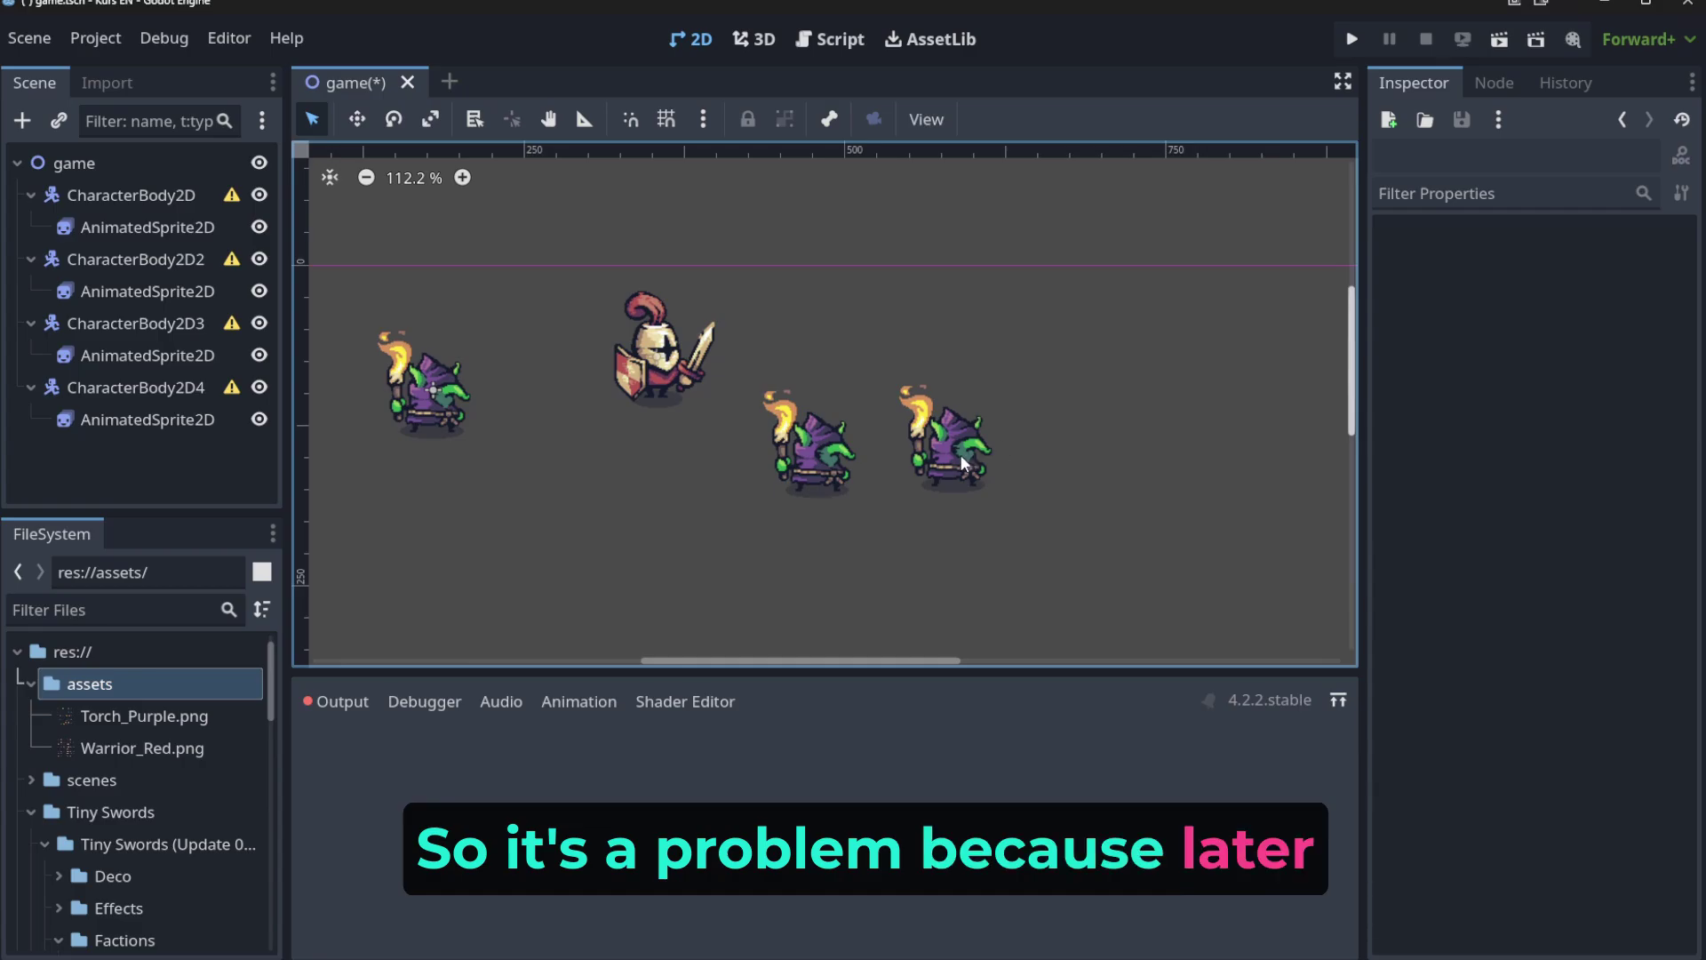
{"action": "left_click", "coordinate": [947, 462]}
{"action": "left_click", "coordinate": [1108, 405]}
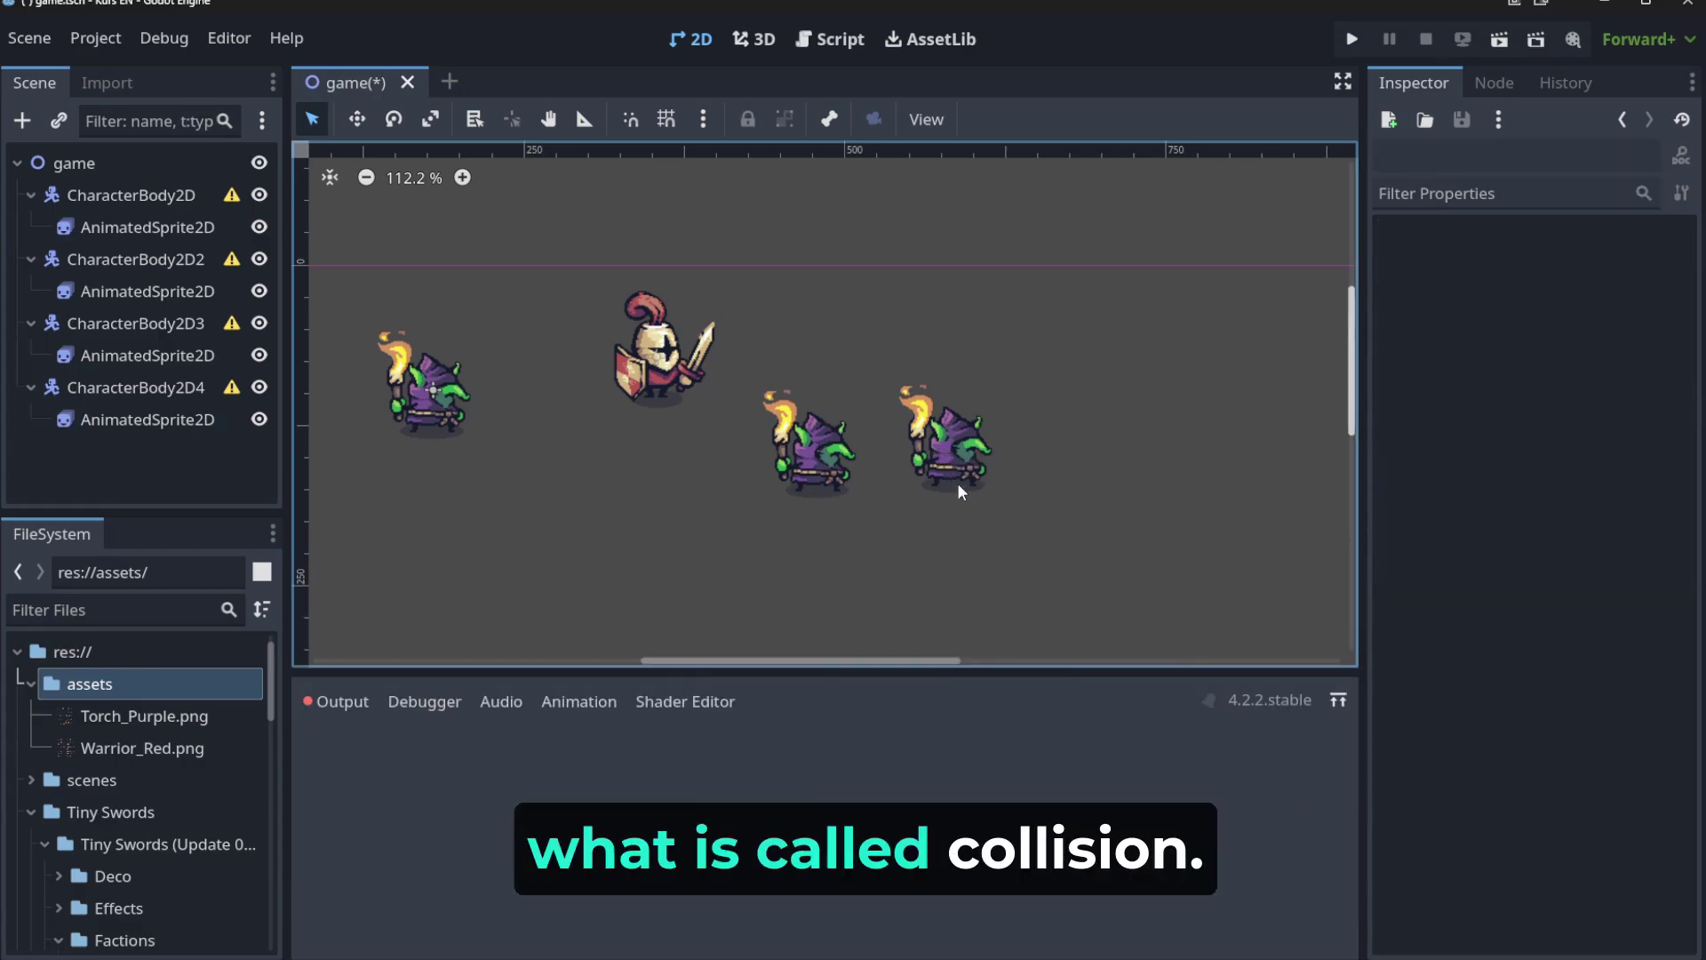
{"action": "left_click_drag", "start_coordinate": [949, 451], "coordinate": [1016, 469]}
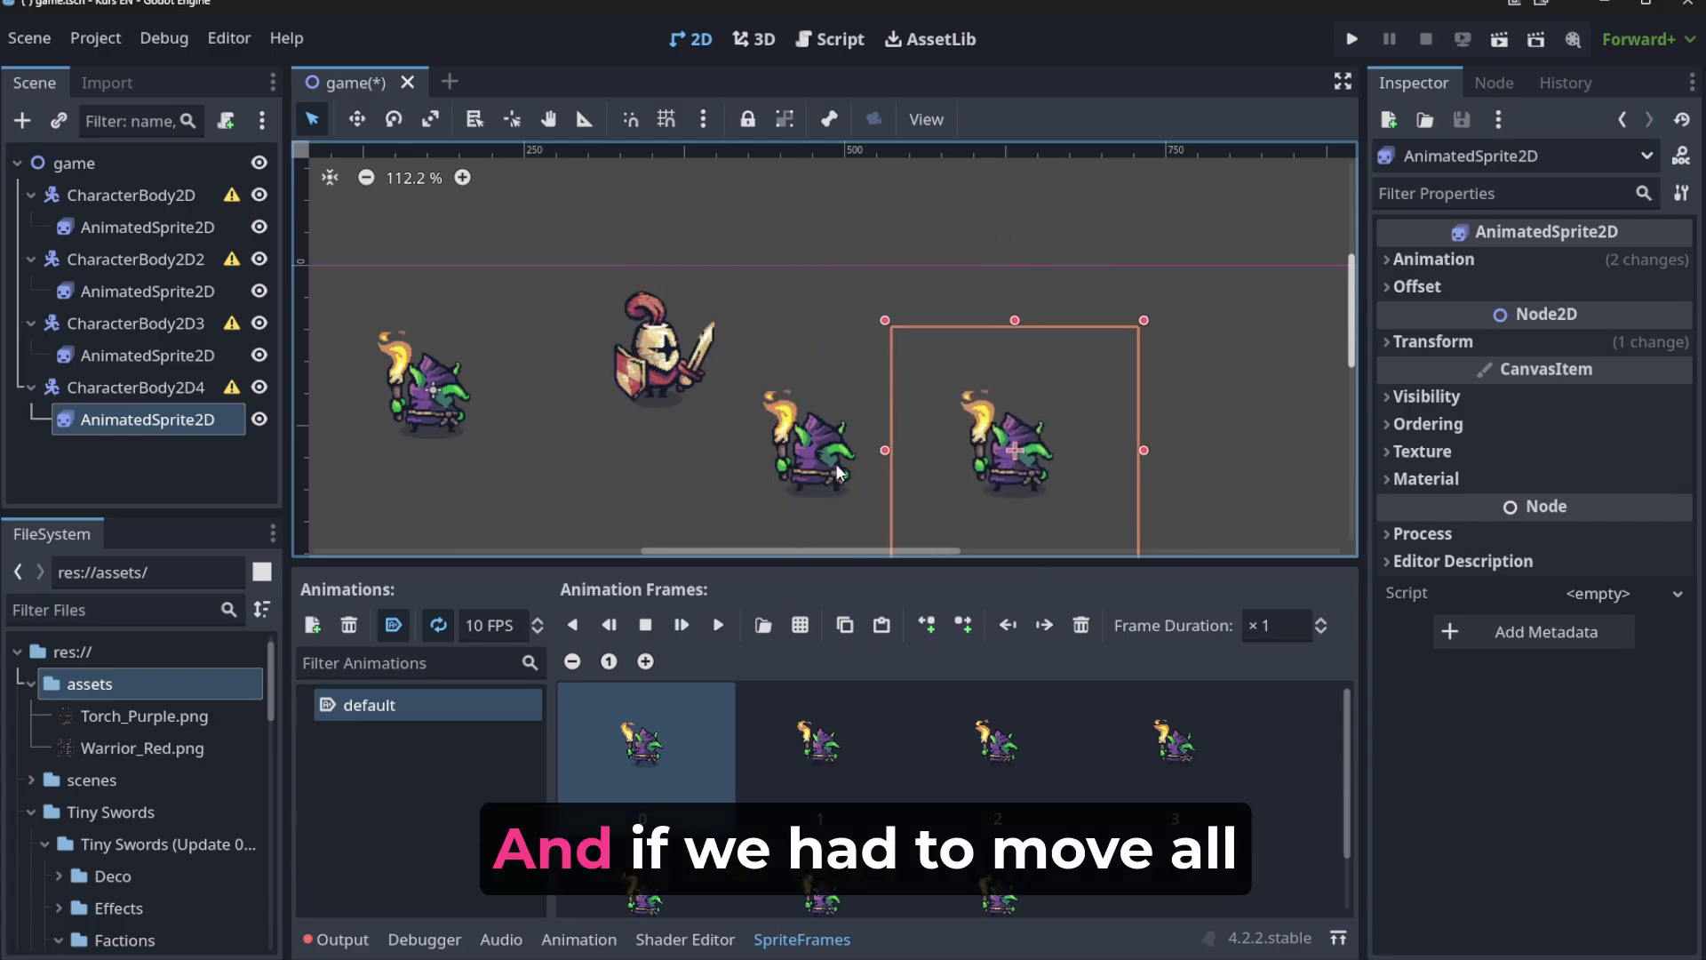
{"action": "left_click", "coordinate": [831, 408]}
{"action": "key", "text": "Escape"}
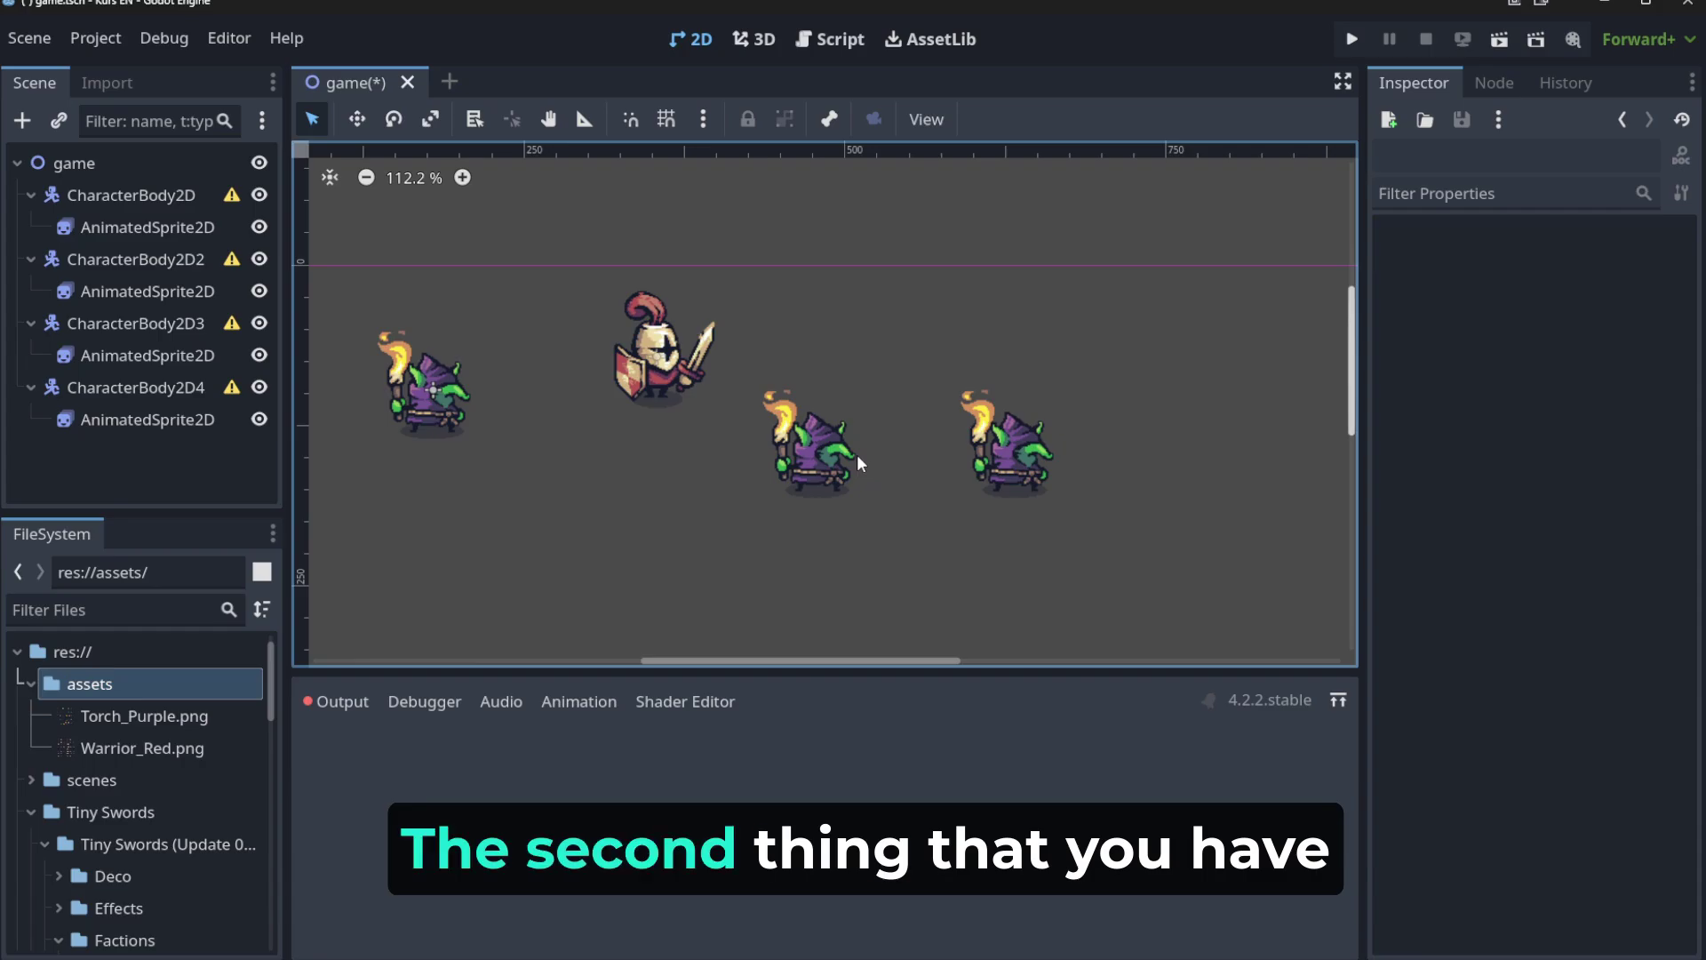
Rename the knight's CharacterBody2D node to Player.
{"action": "left_click", "coordinate": [124, 194]}
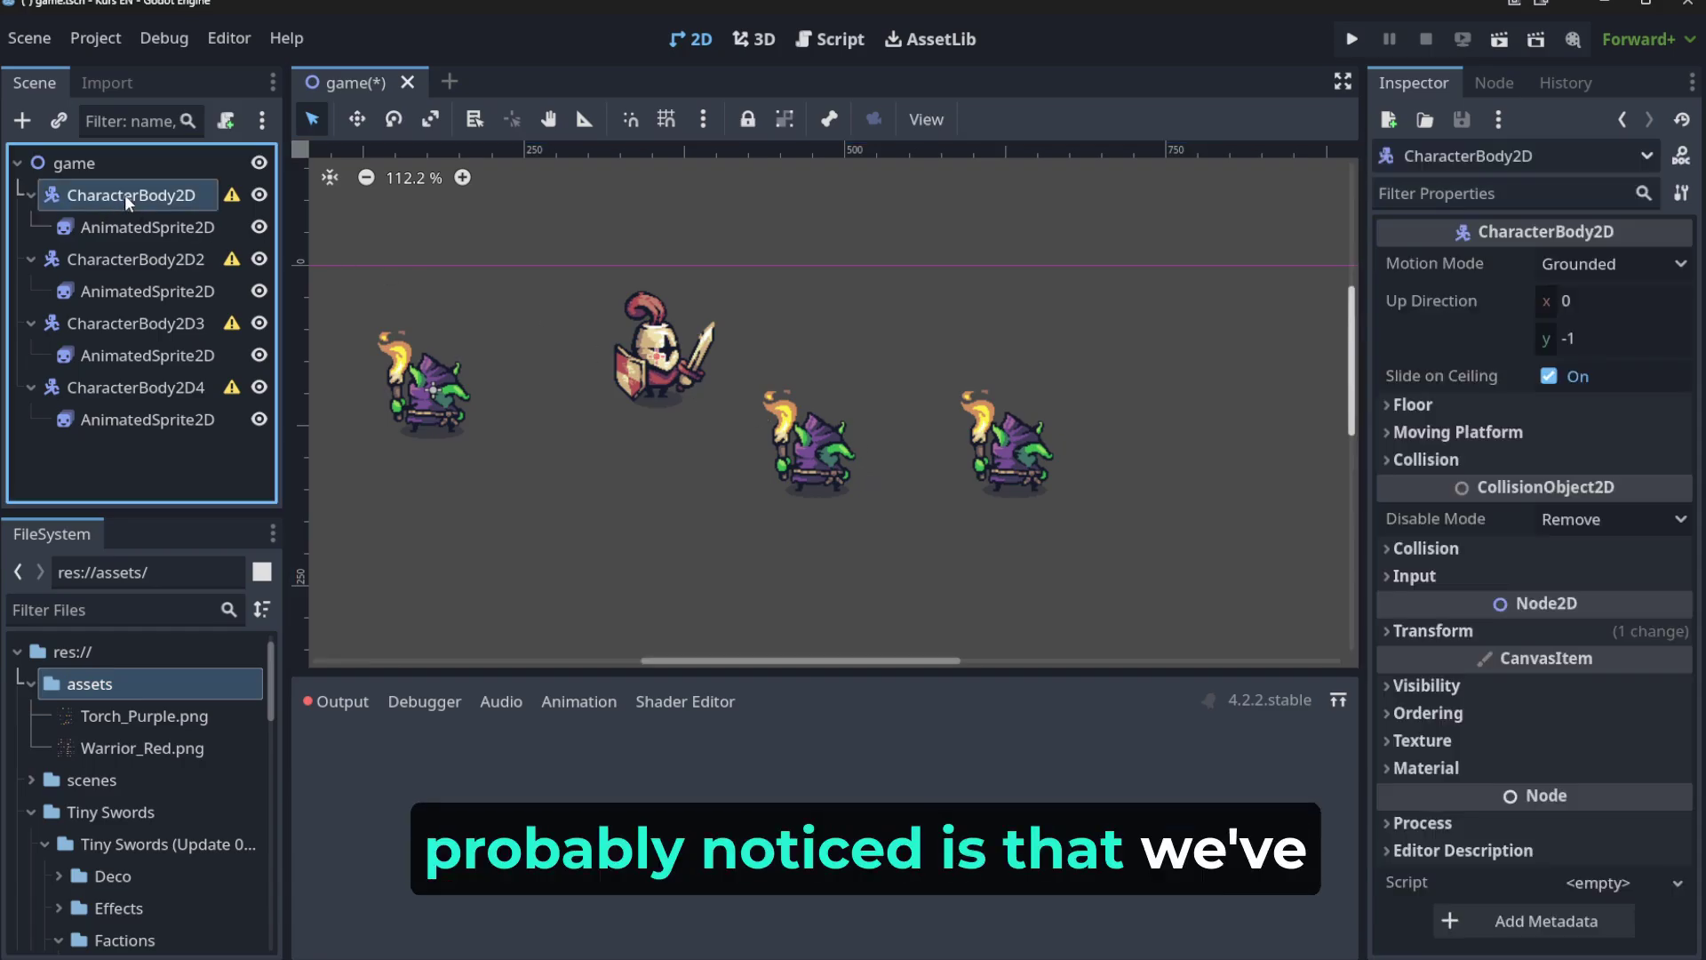
{"action": "left_click", "coordinate": [146, 261]}
{"action": "left_click", "coordinate": [133, 324]}
{"action": "left_click", "coordinate": [132, 388]}
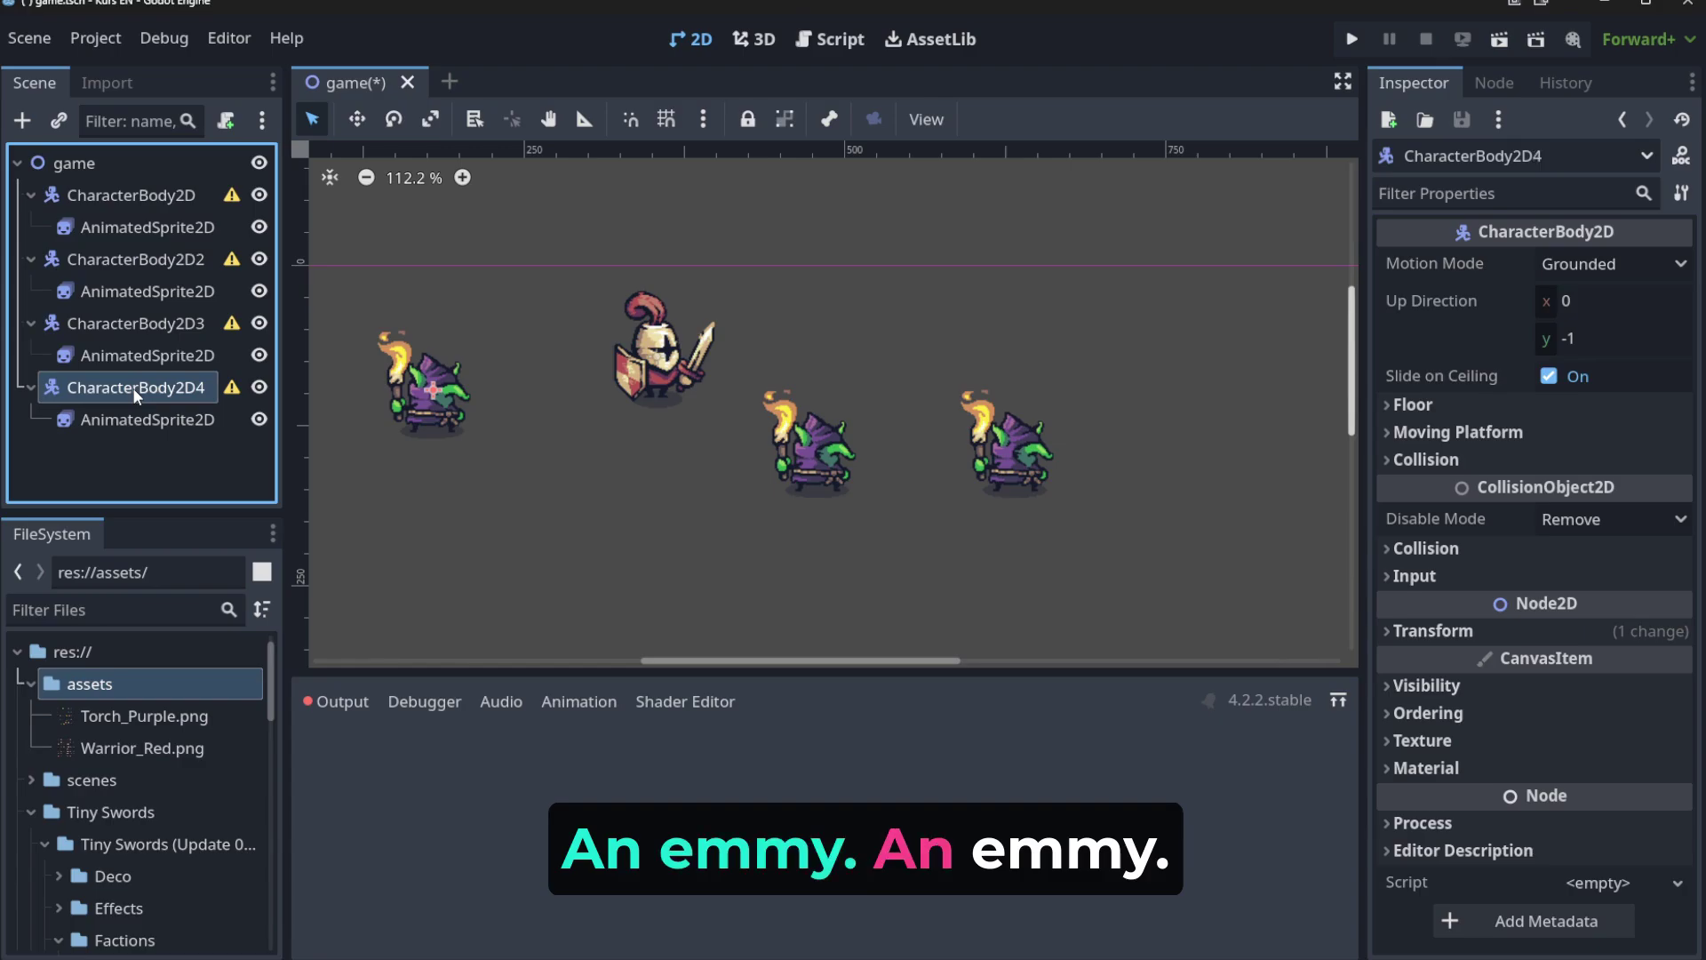
{"action": "left_click", "coordinate": [135, 202]}
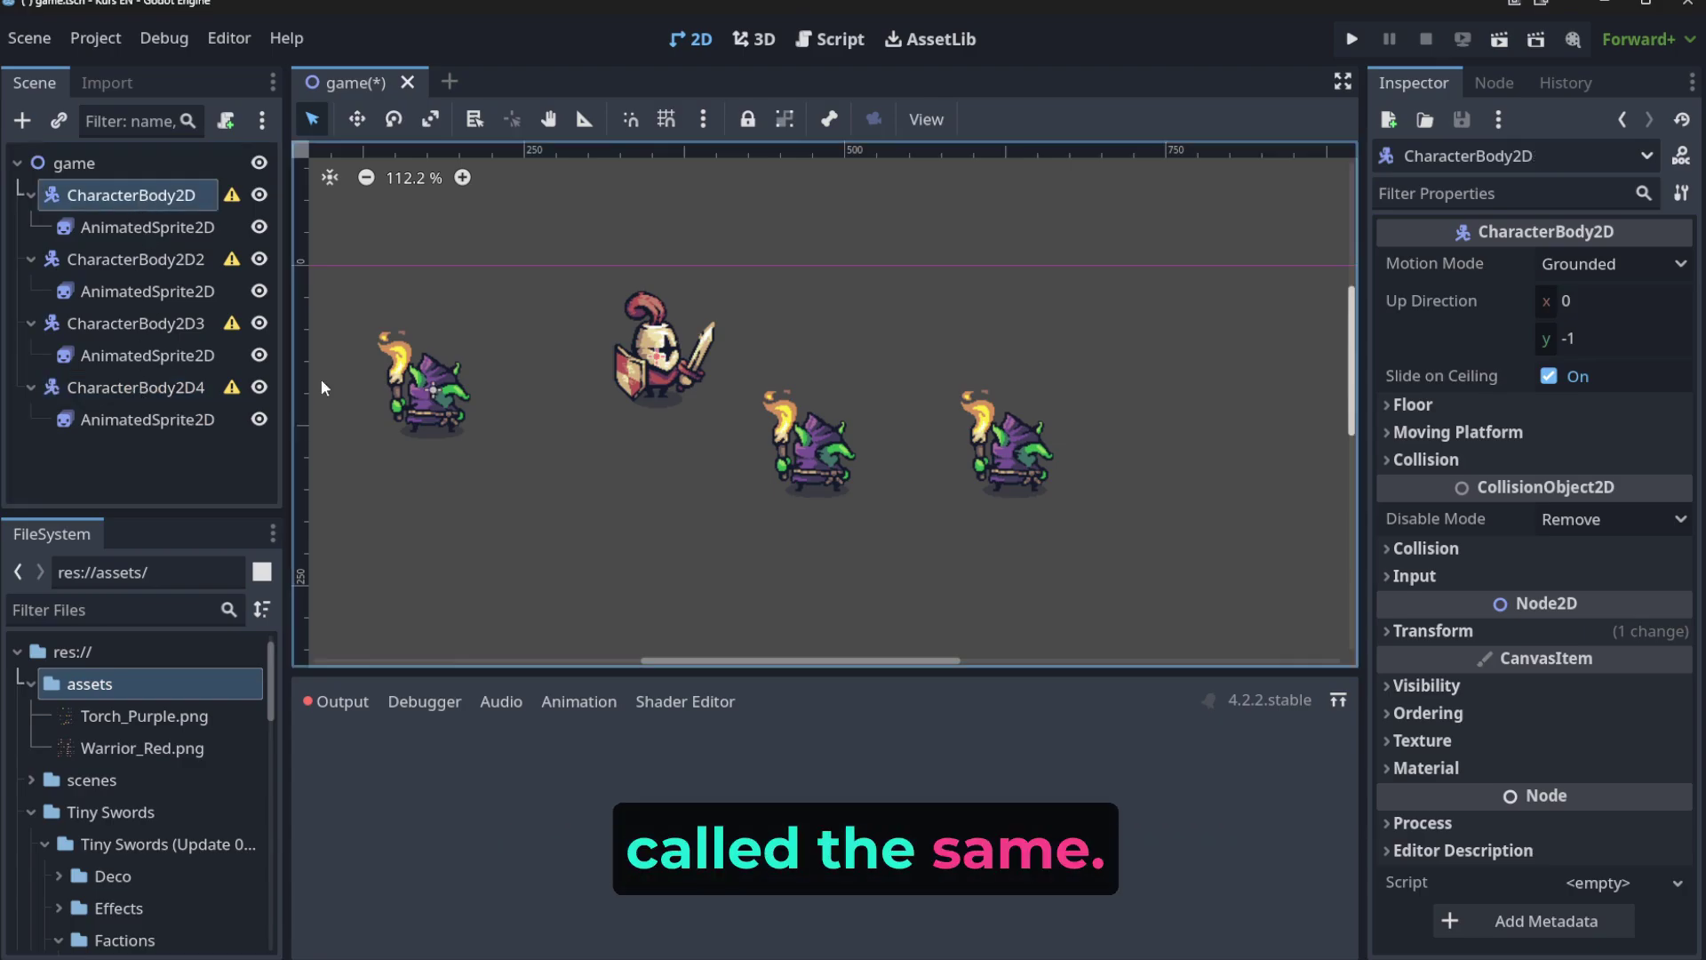
{"action": "key", "text": "F2"}
{"action": "type", "text": "Player"}
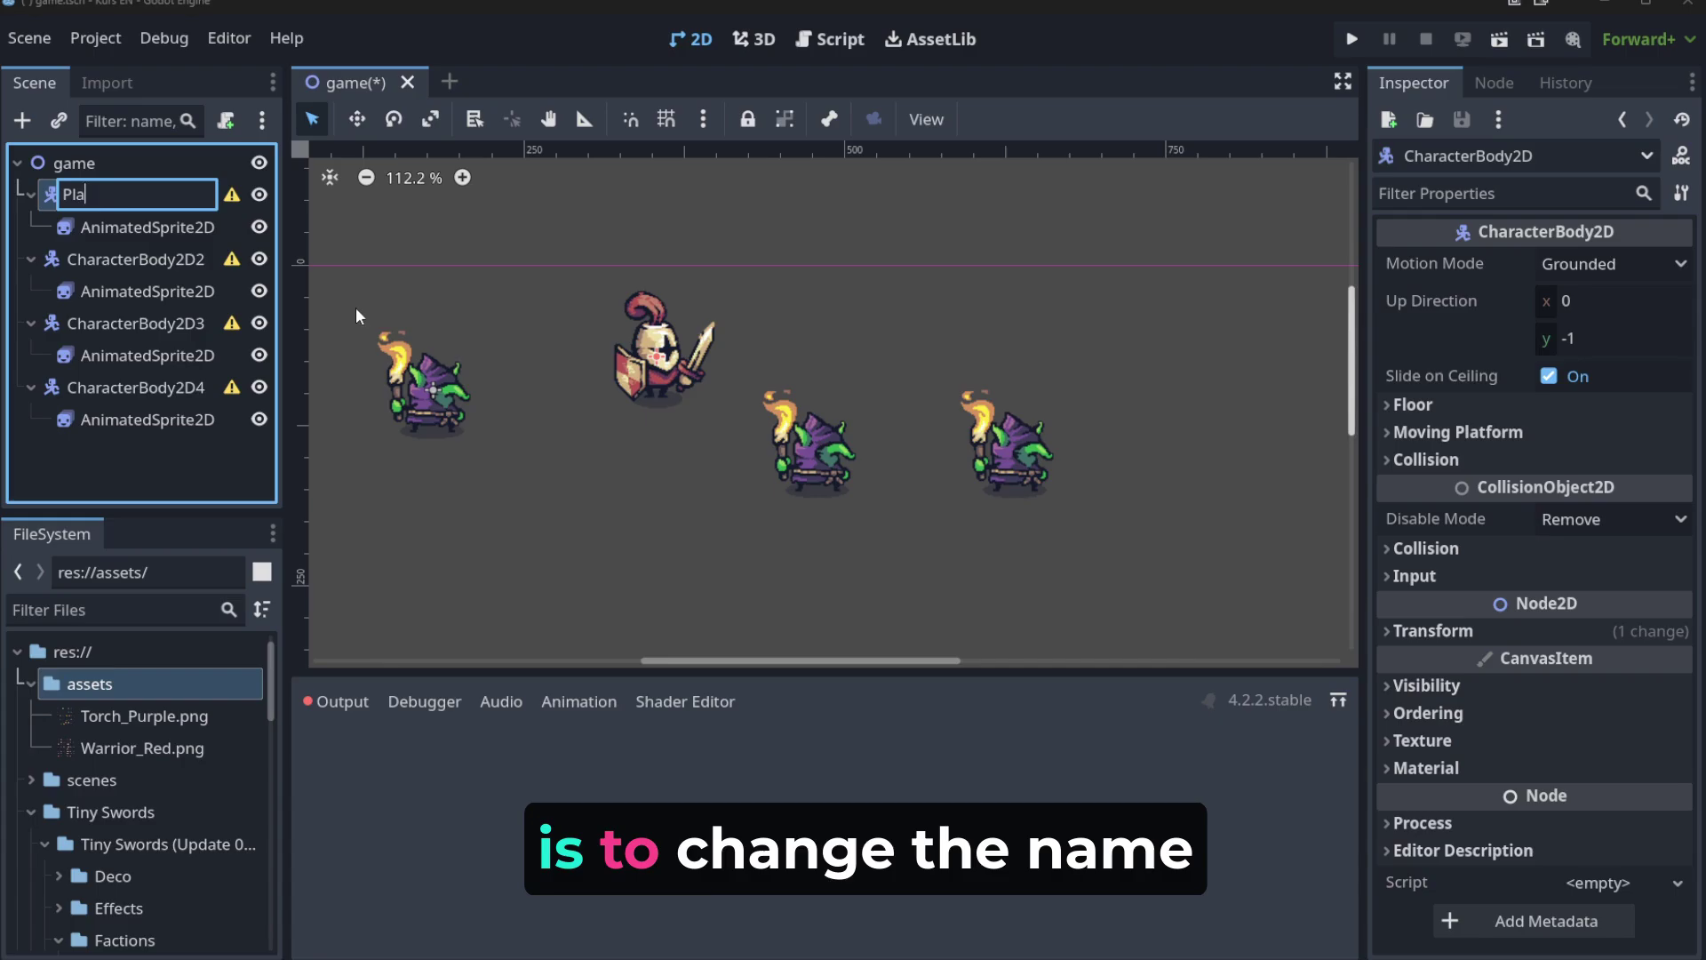
{"action": "key", "text": "Return"}
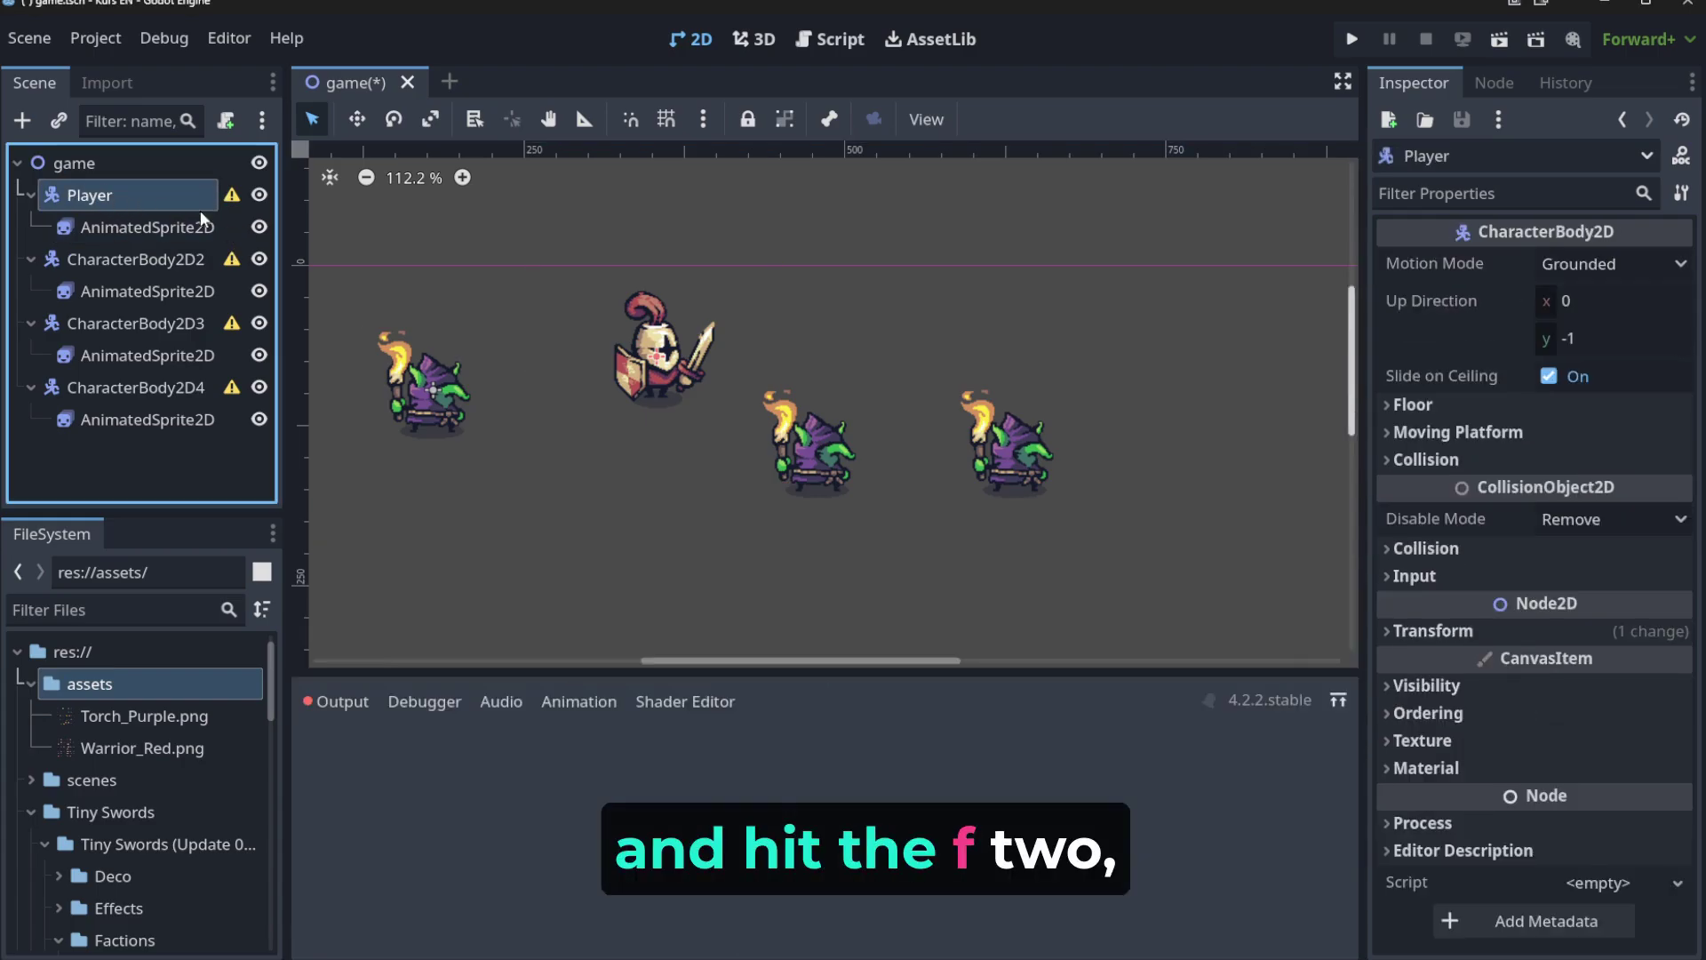
Rename the first goblin body CharacterBody2D2 to Enemy.
{"action": "left_click", "coordinate": [133, 197]}
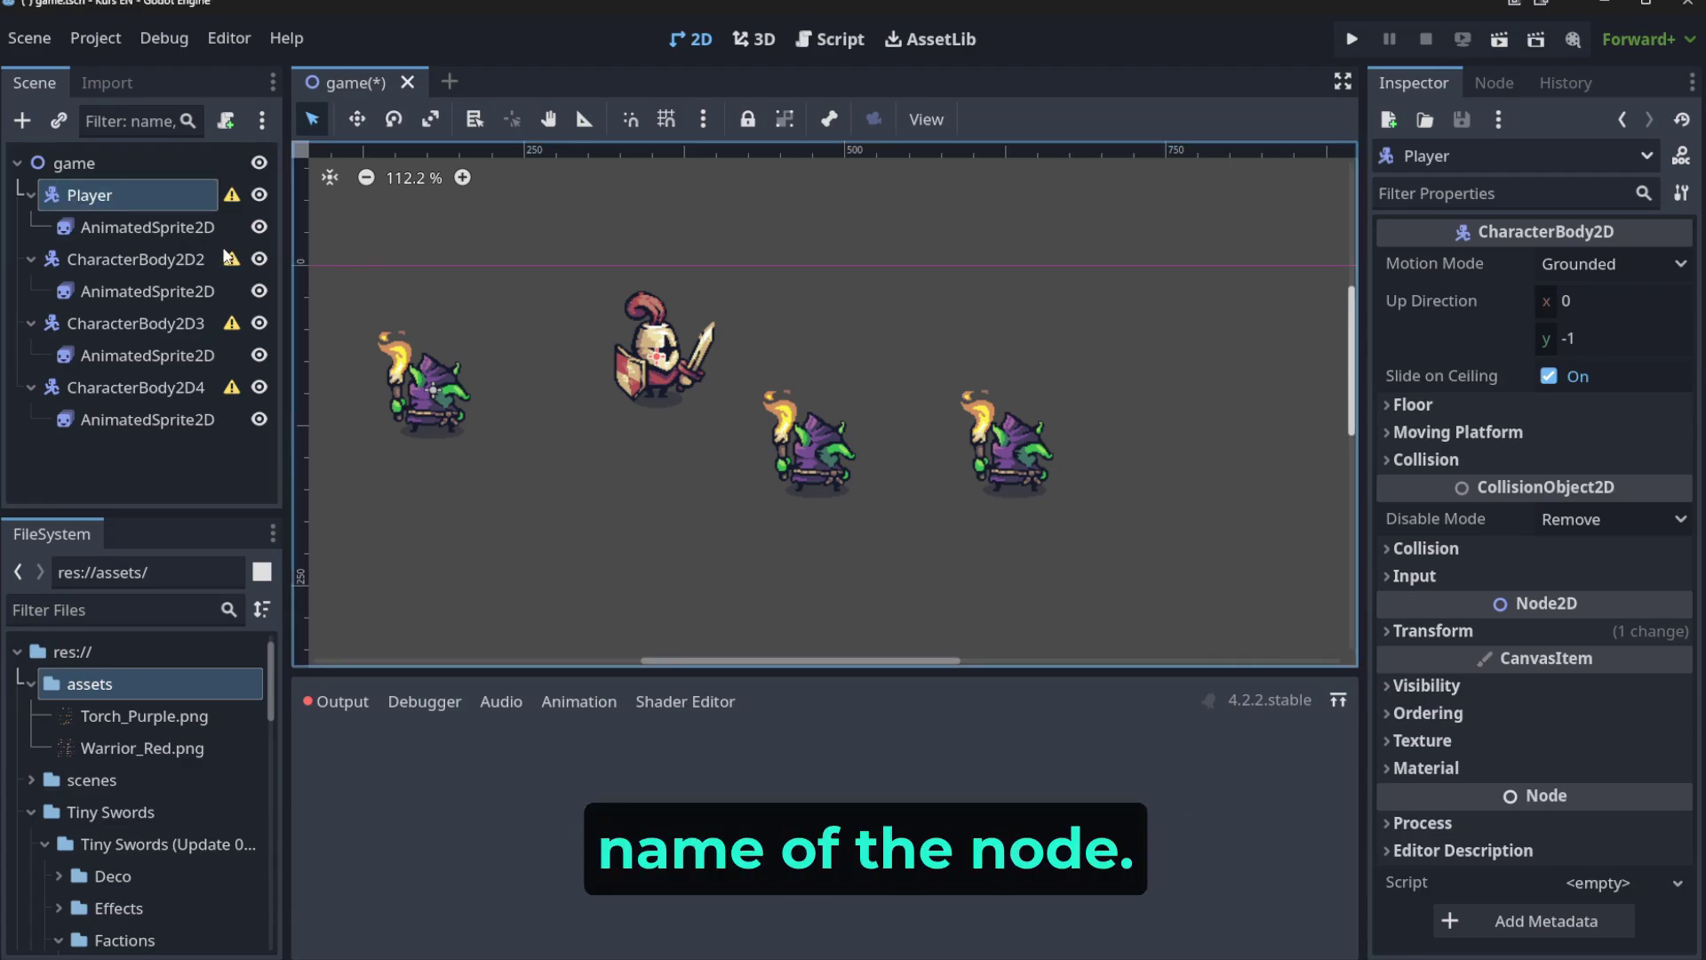
{"action": "left_click", "coordinate": [676, 373]}
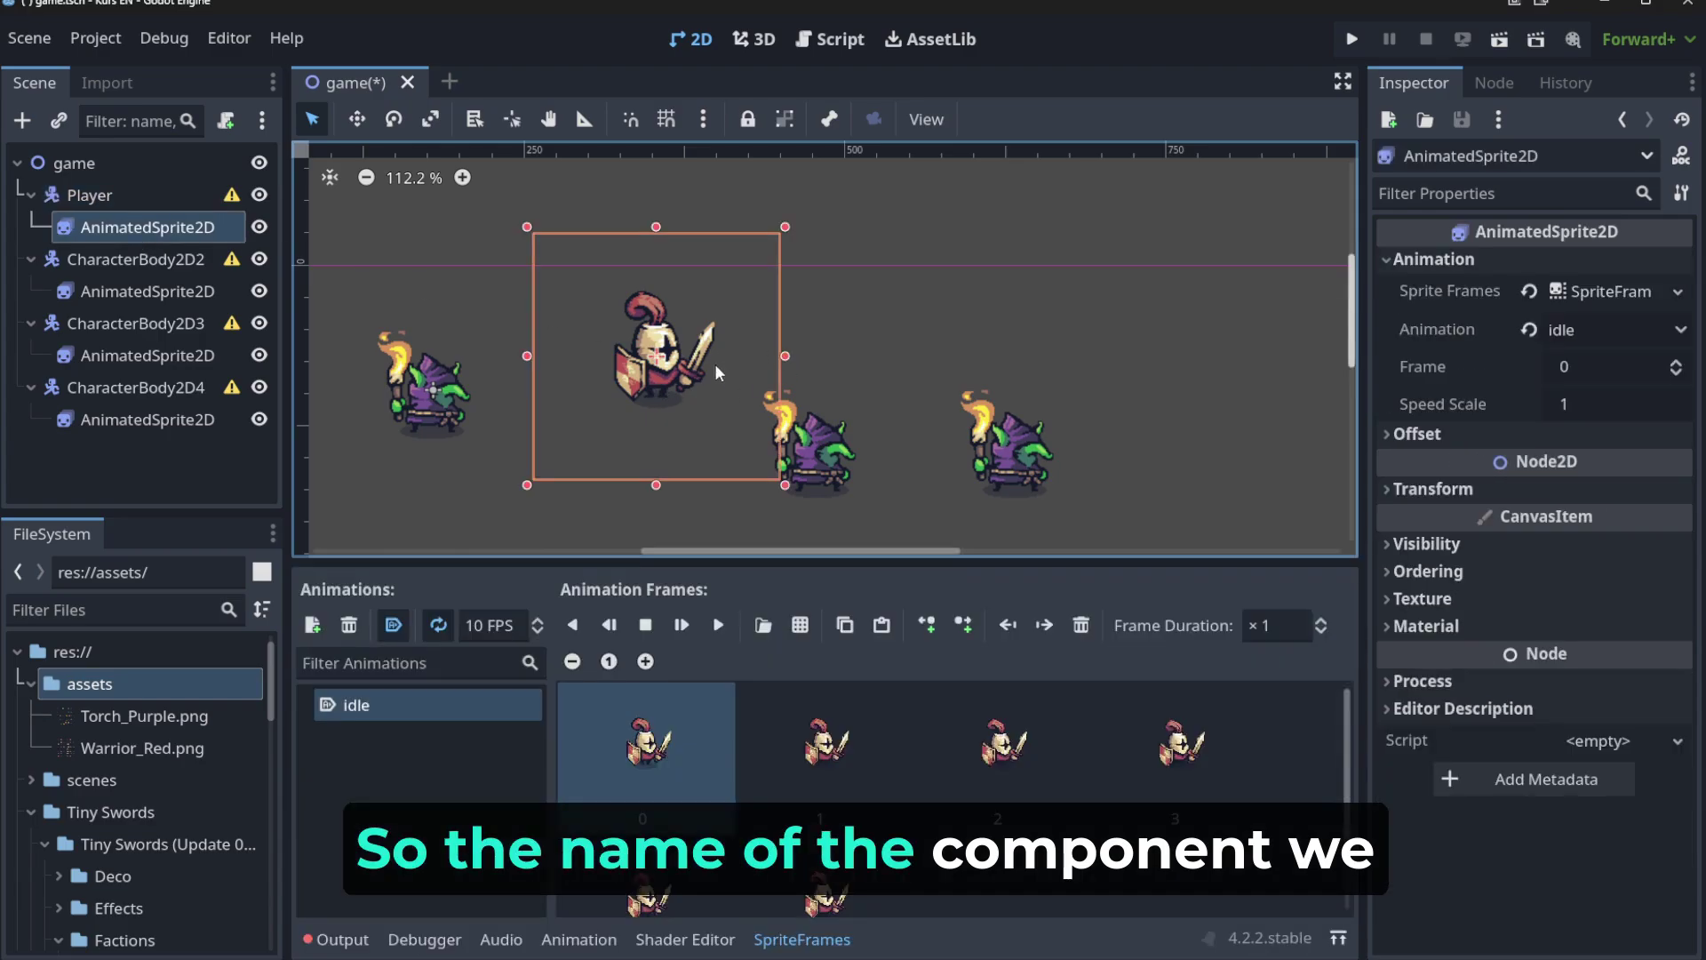
{"action": "left_click", "coordinate": [871, 347]}
{"action": "left_click", "coordinate": [540, 265]}
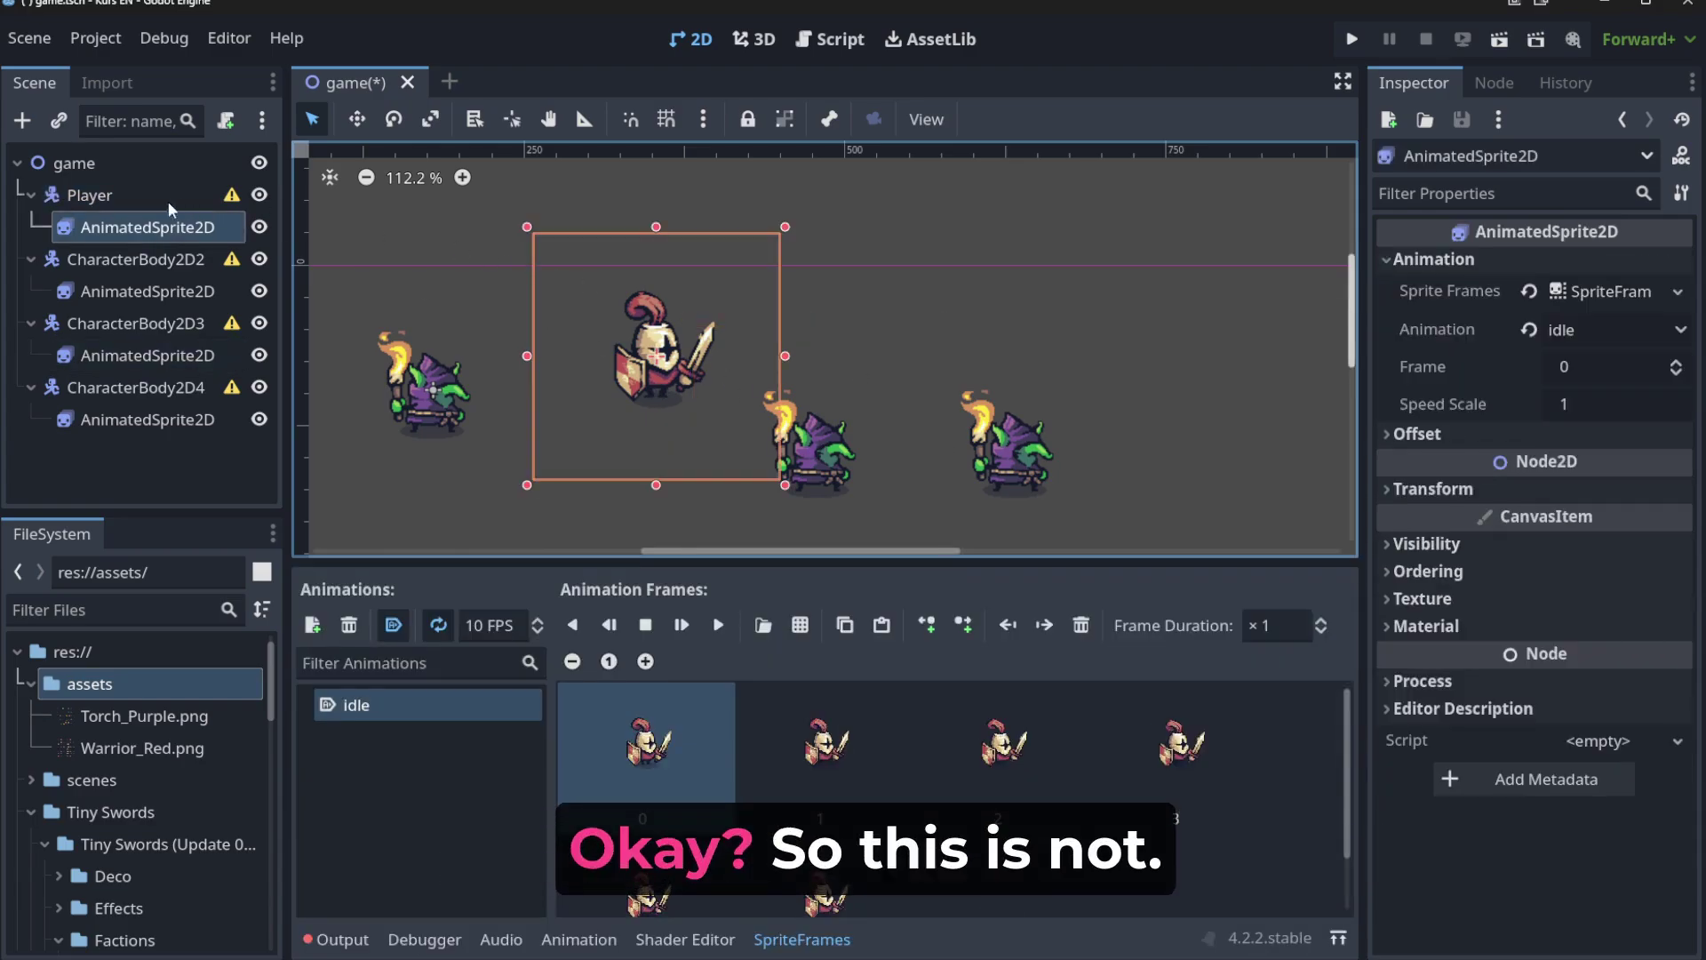
{"action": "left_click", "coordinate": [142, 199]}
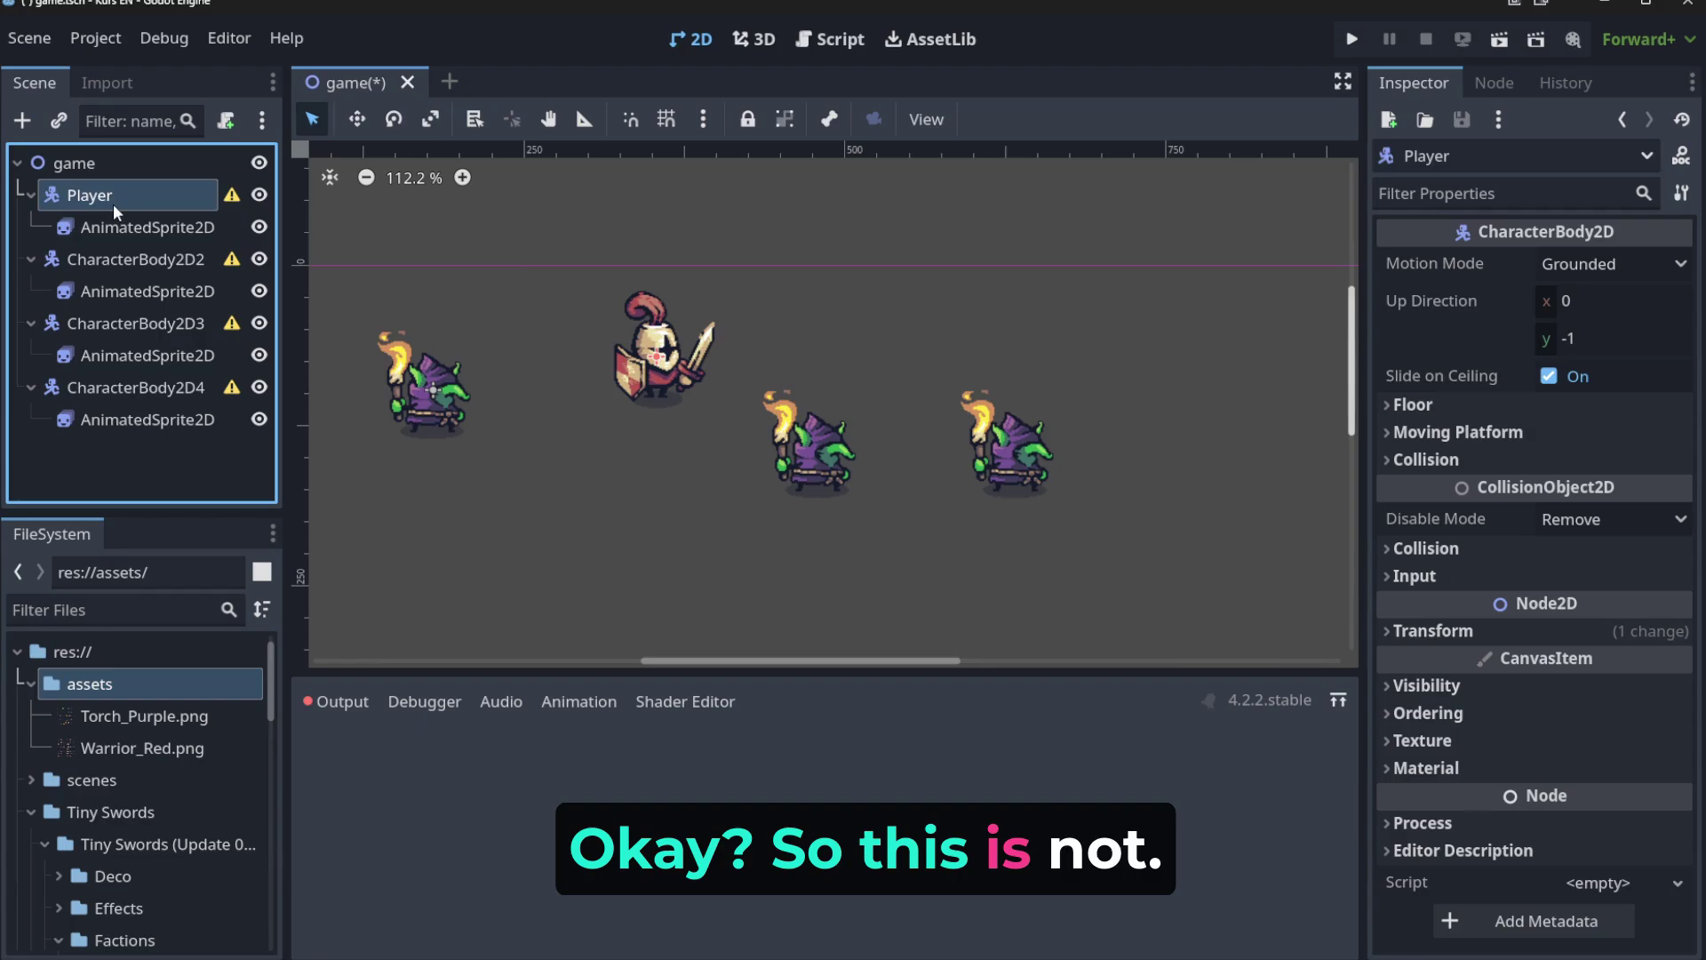
{"action": "left_click", "coordinate": [121, 263]}
{"action": "left_click", "coordinate": [217, 268]}
{"action": "type", "text": "Enemty"}
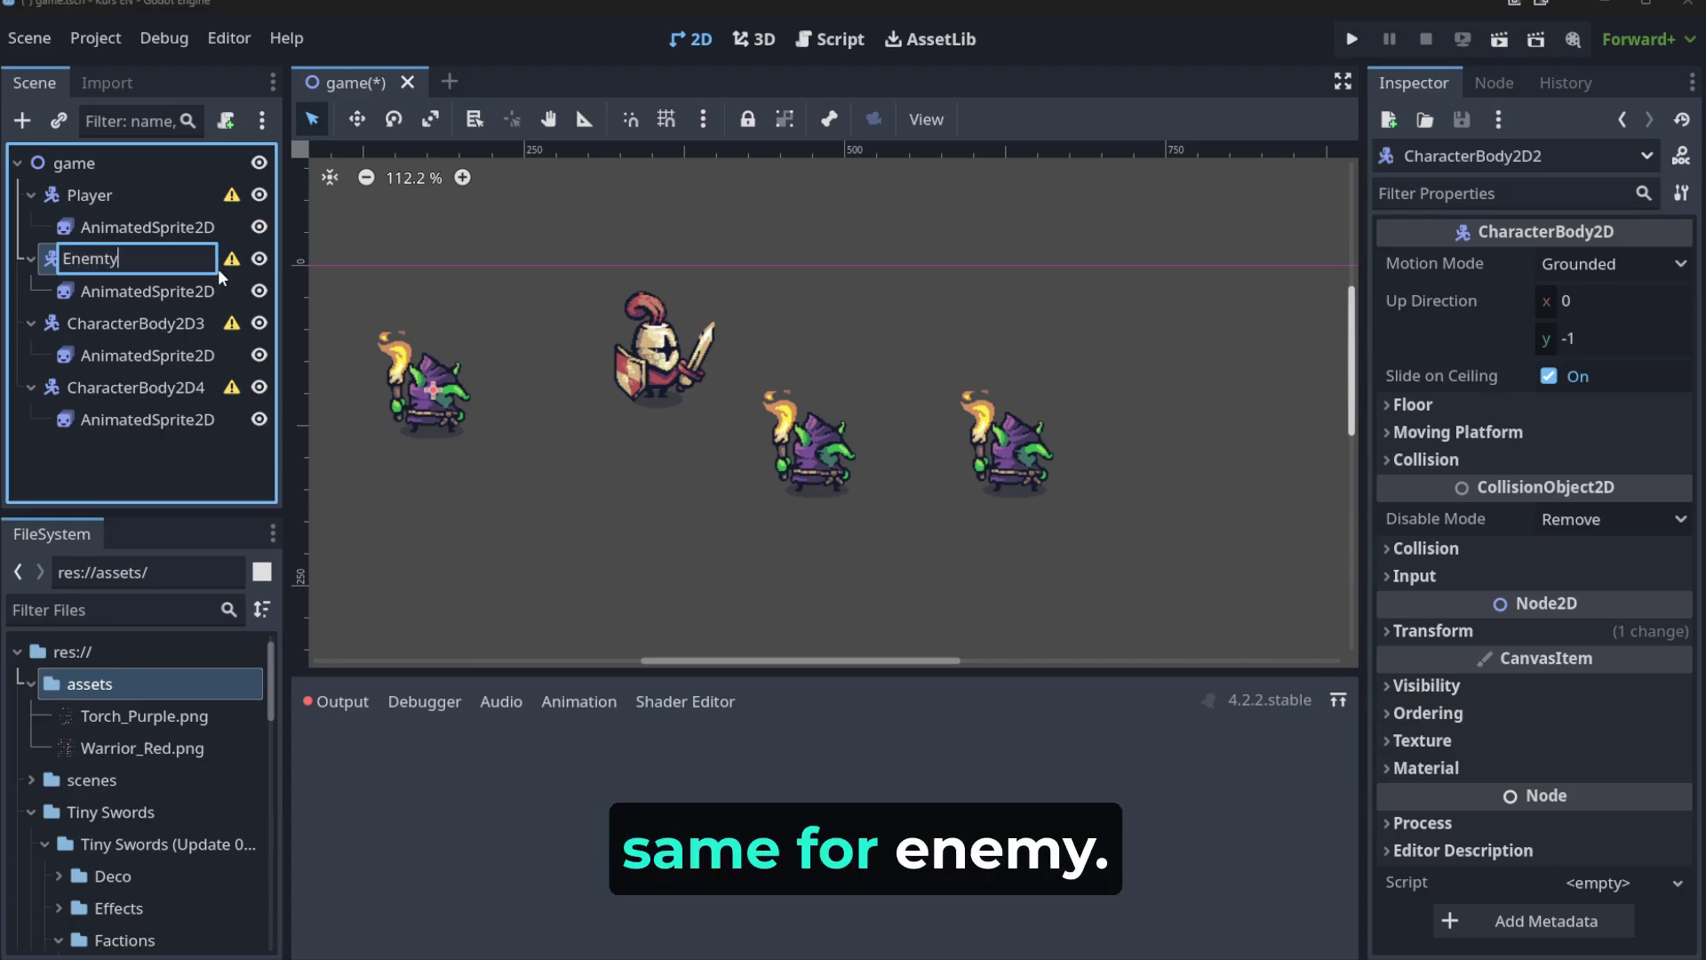
{"action": "key", "text": "BackSpace"}
{"action": "key", "text": "BackSpace"}
{"action": "type", "text": "y"}
{"action": "key", "text": "Return"}
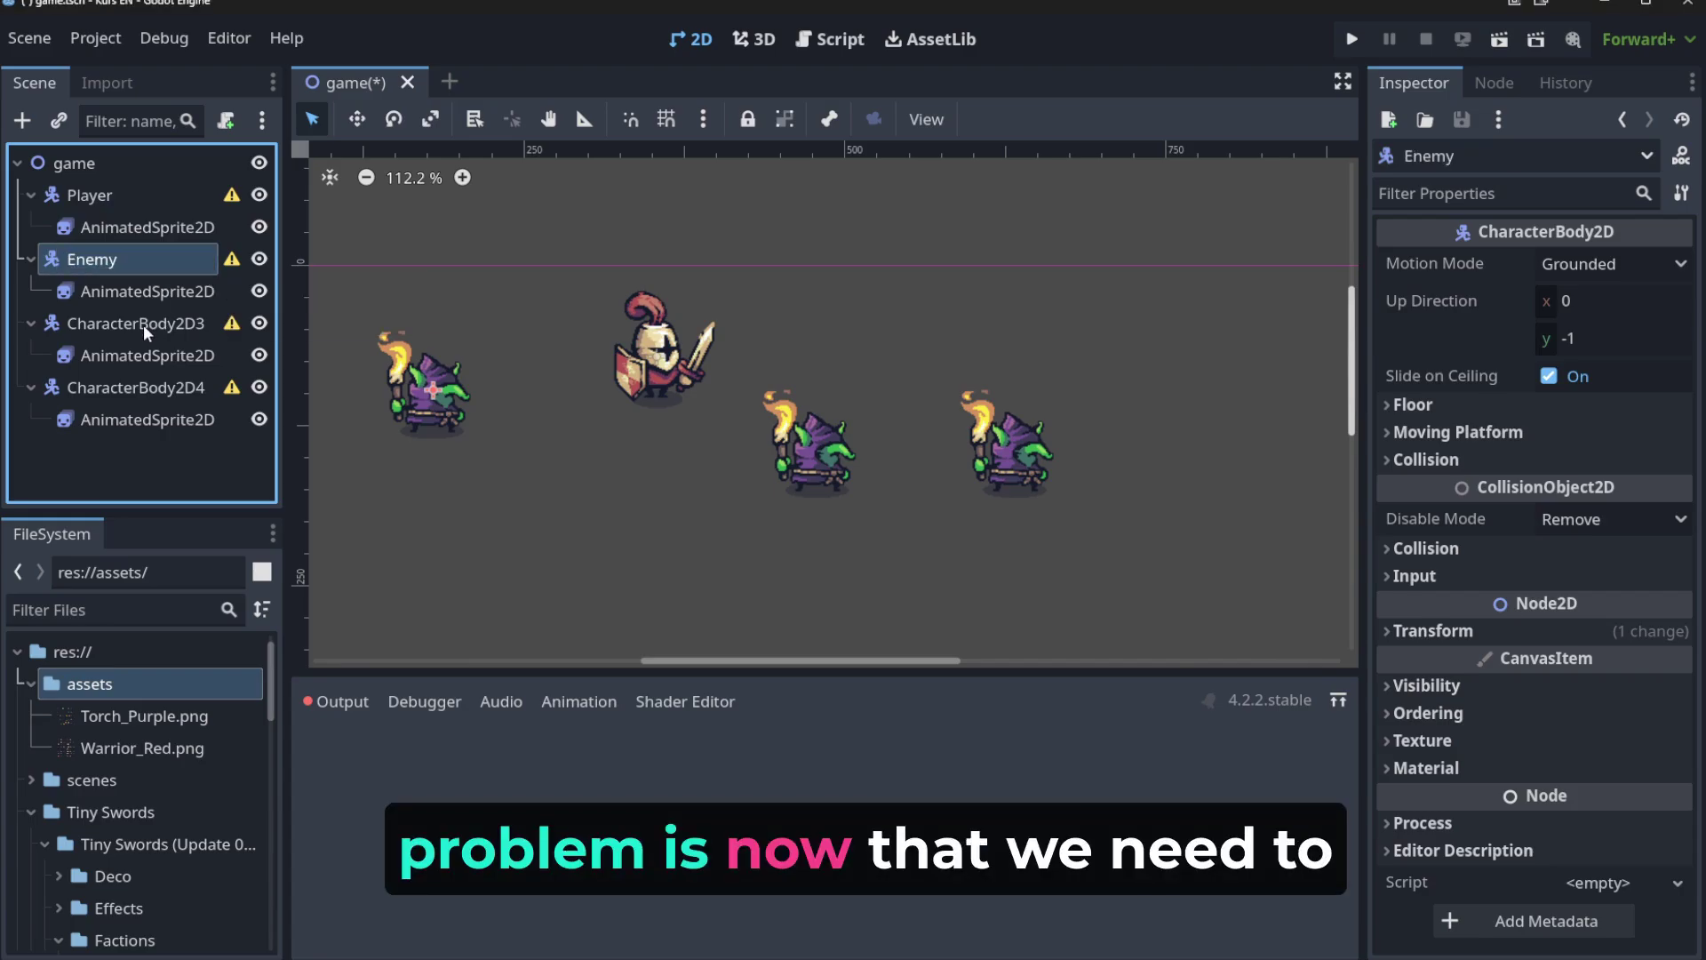
Rename CharacterBody2D3 and CharacterBody2D4 to Enemy2 and Enemy3.
{"action": "left_click", "coordinate": [143, 324]}
{"action": "left_click", "coordinate": [162, 323]}
{"action": "type", "text": "Enemy2"}
{"action": "key", "text": "Return"}
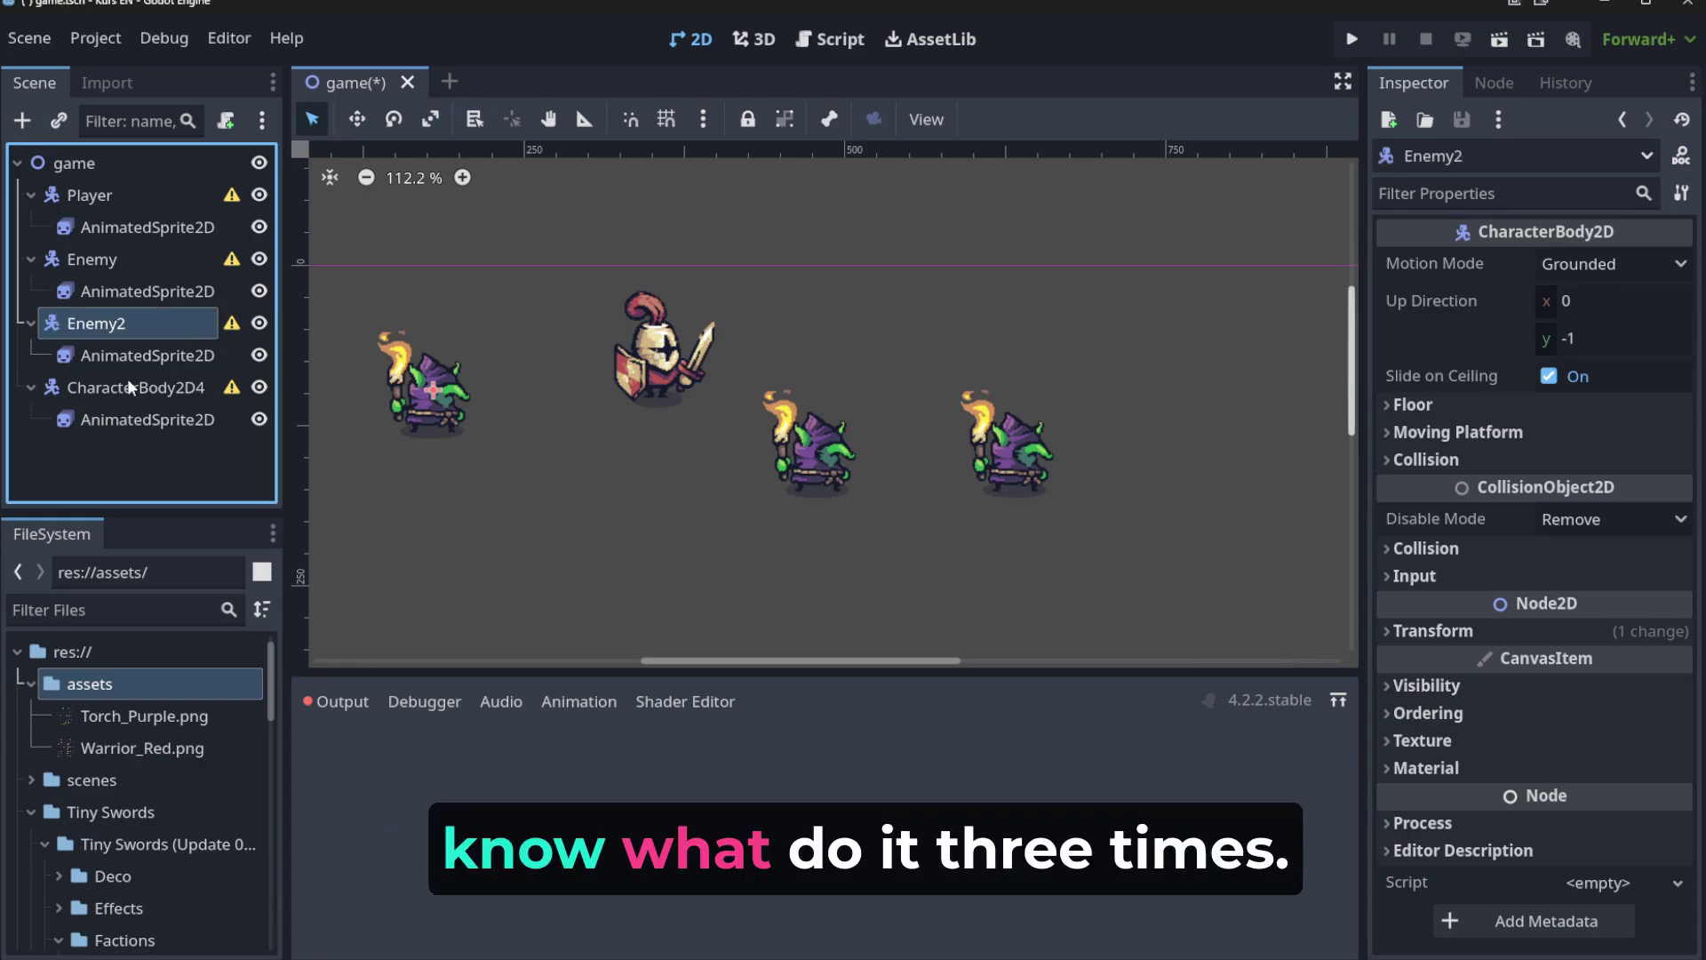
{"action": "double_click", "coordinate": [127, 387]}
{"action": "type", "text": "Enemy3"}
{"action": "key", "text": "Return"}
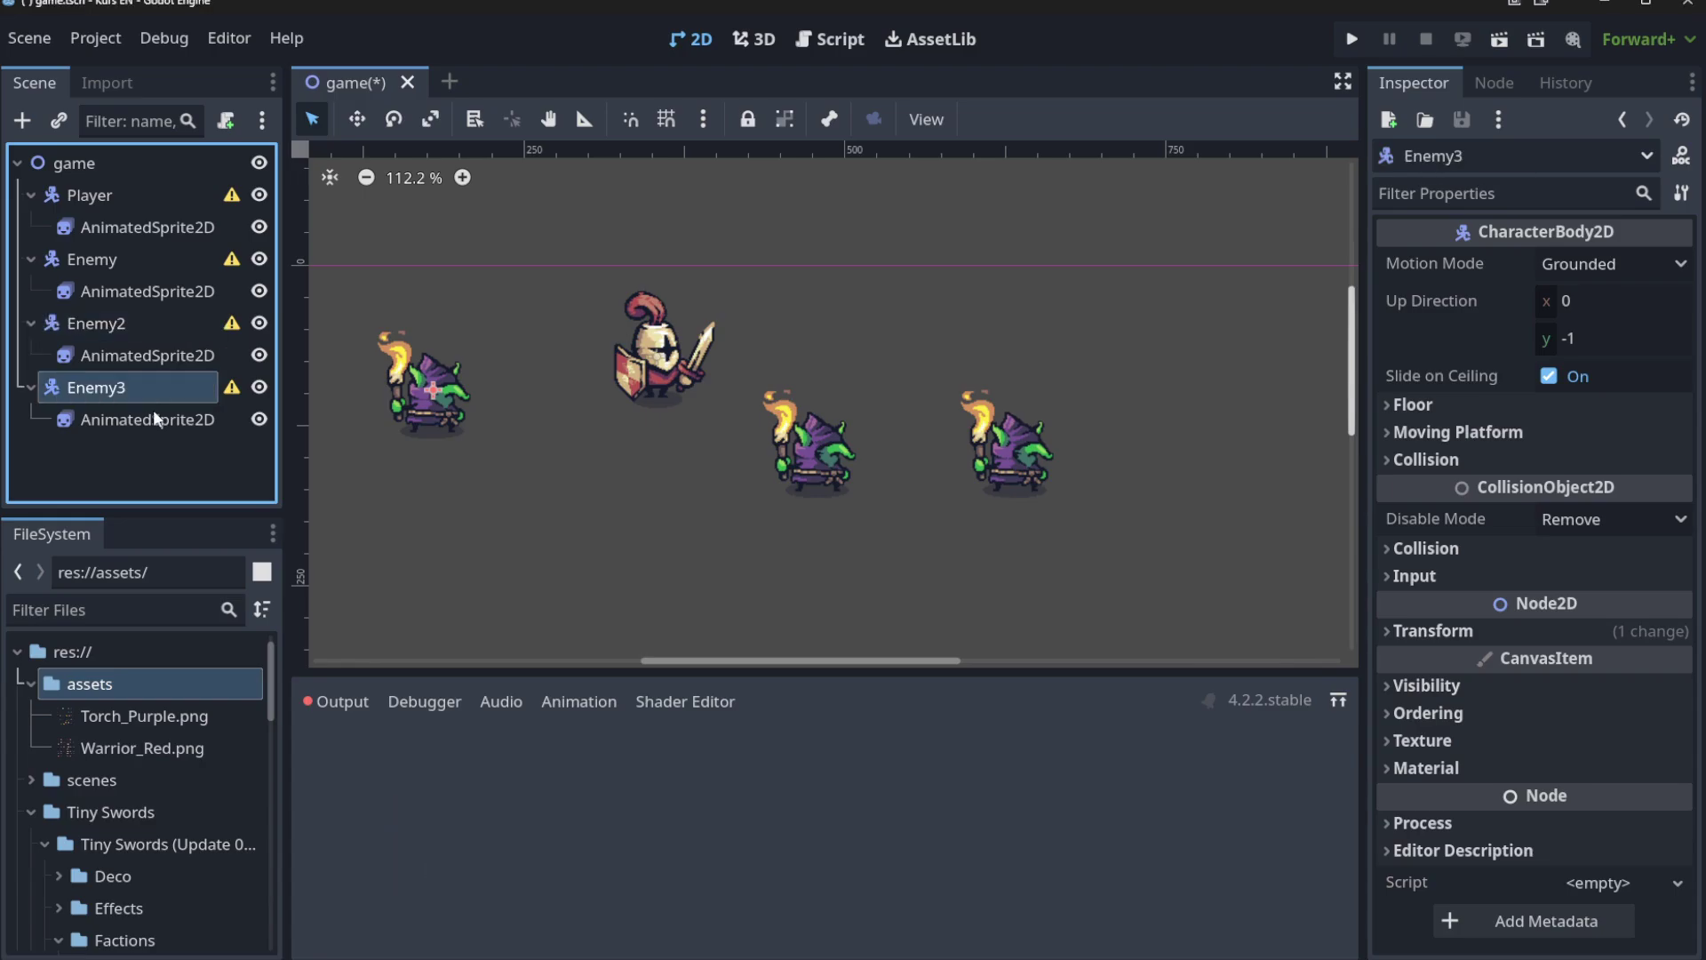
{"action": "left_click", "coordinate": [158, 322]}
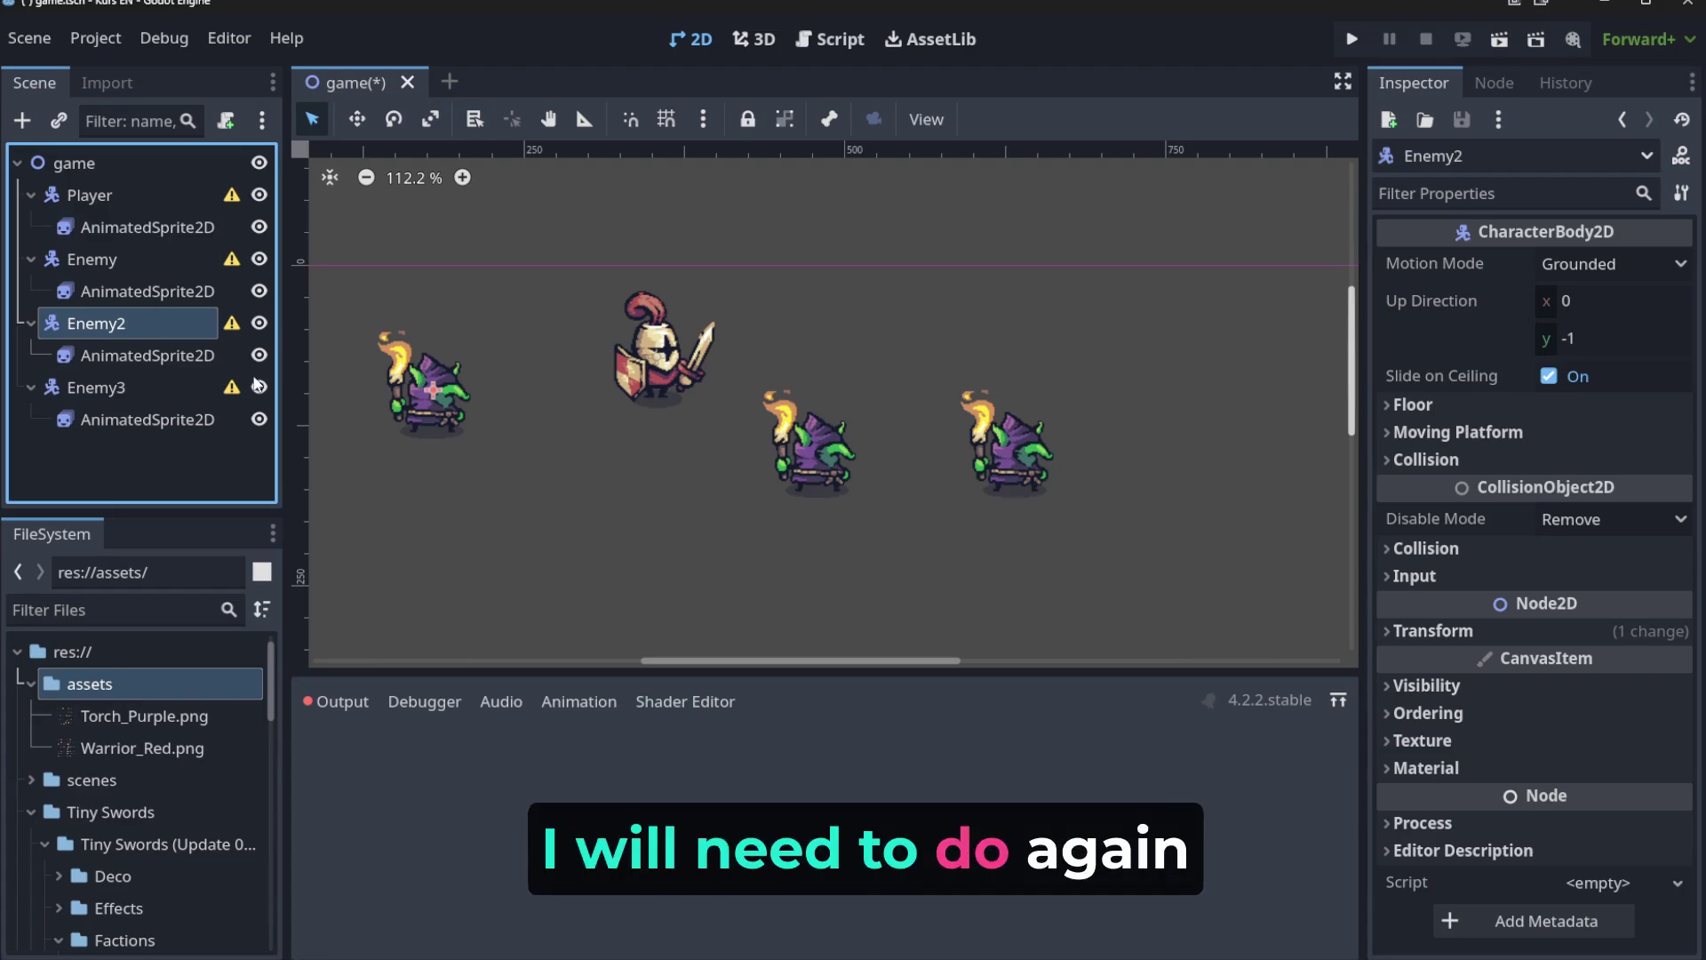
{"action": "left_click", "coordinate": [104, 392]}
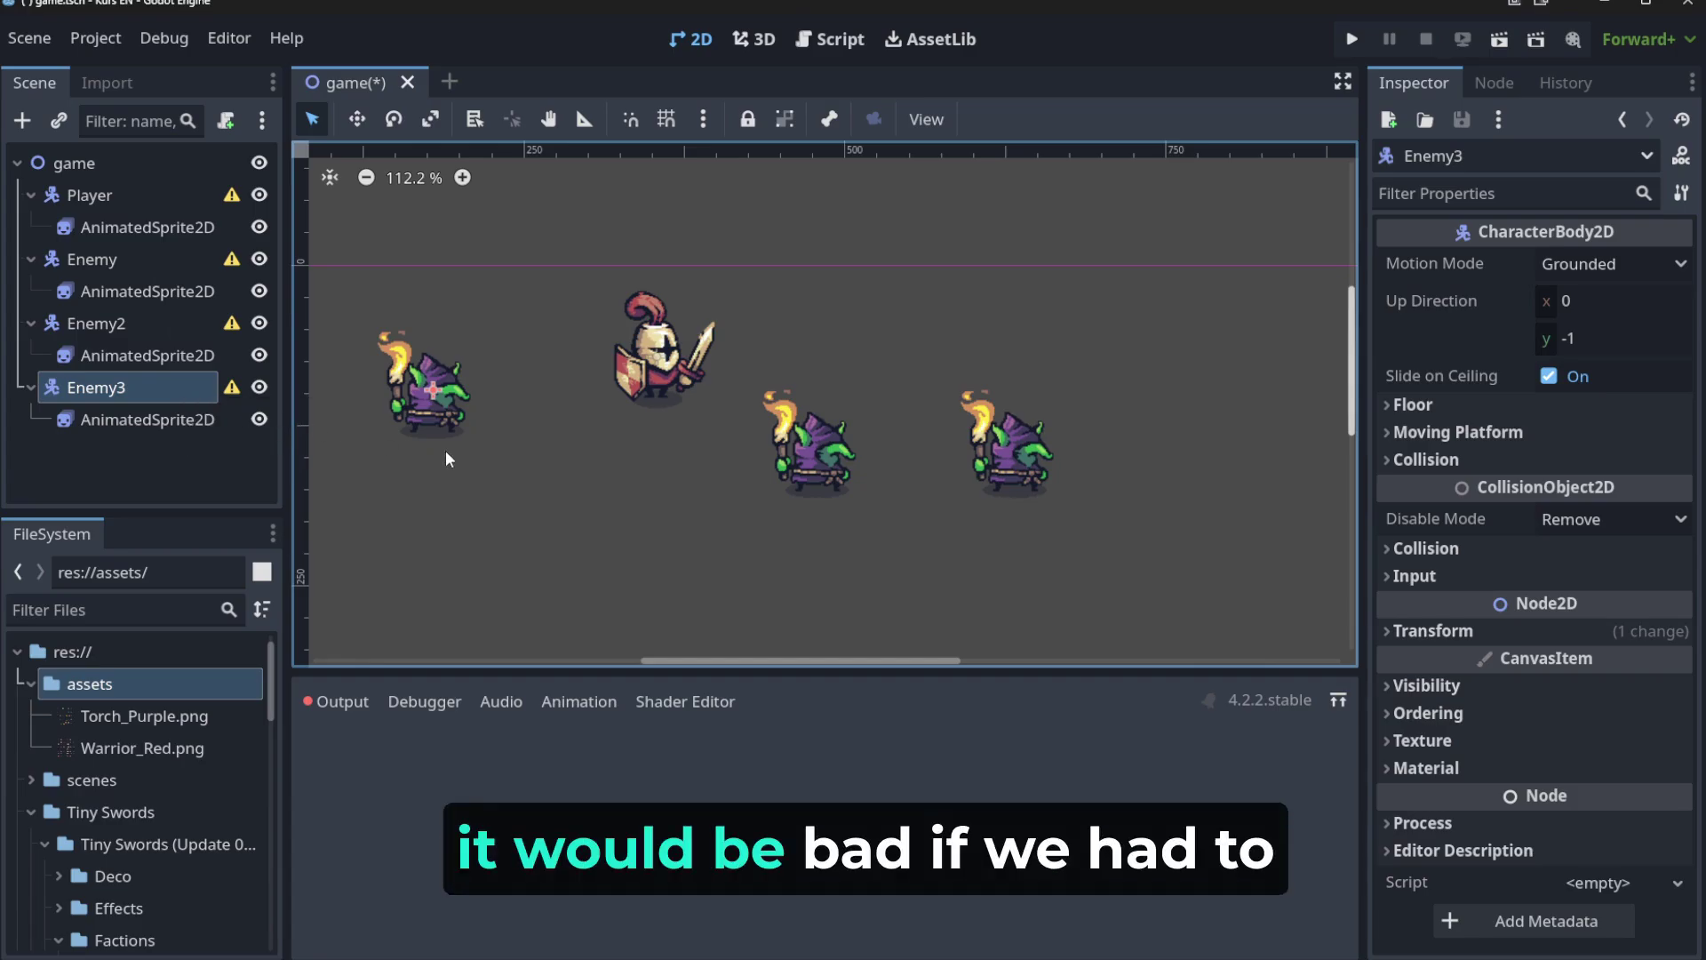
{"action": "left_click", "coordinate": [494, 483]}
{"action": "left_click", "coordinate": [670, 471]}
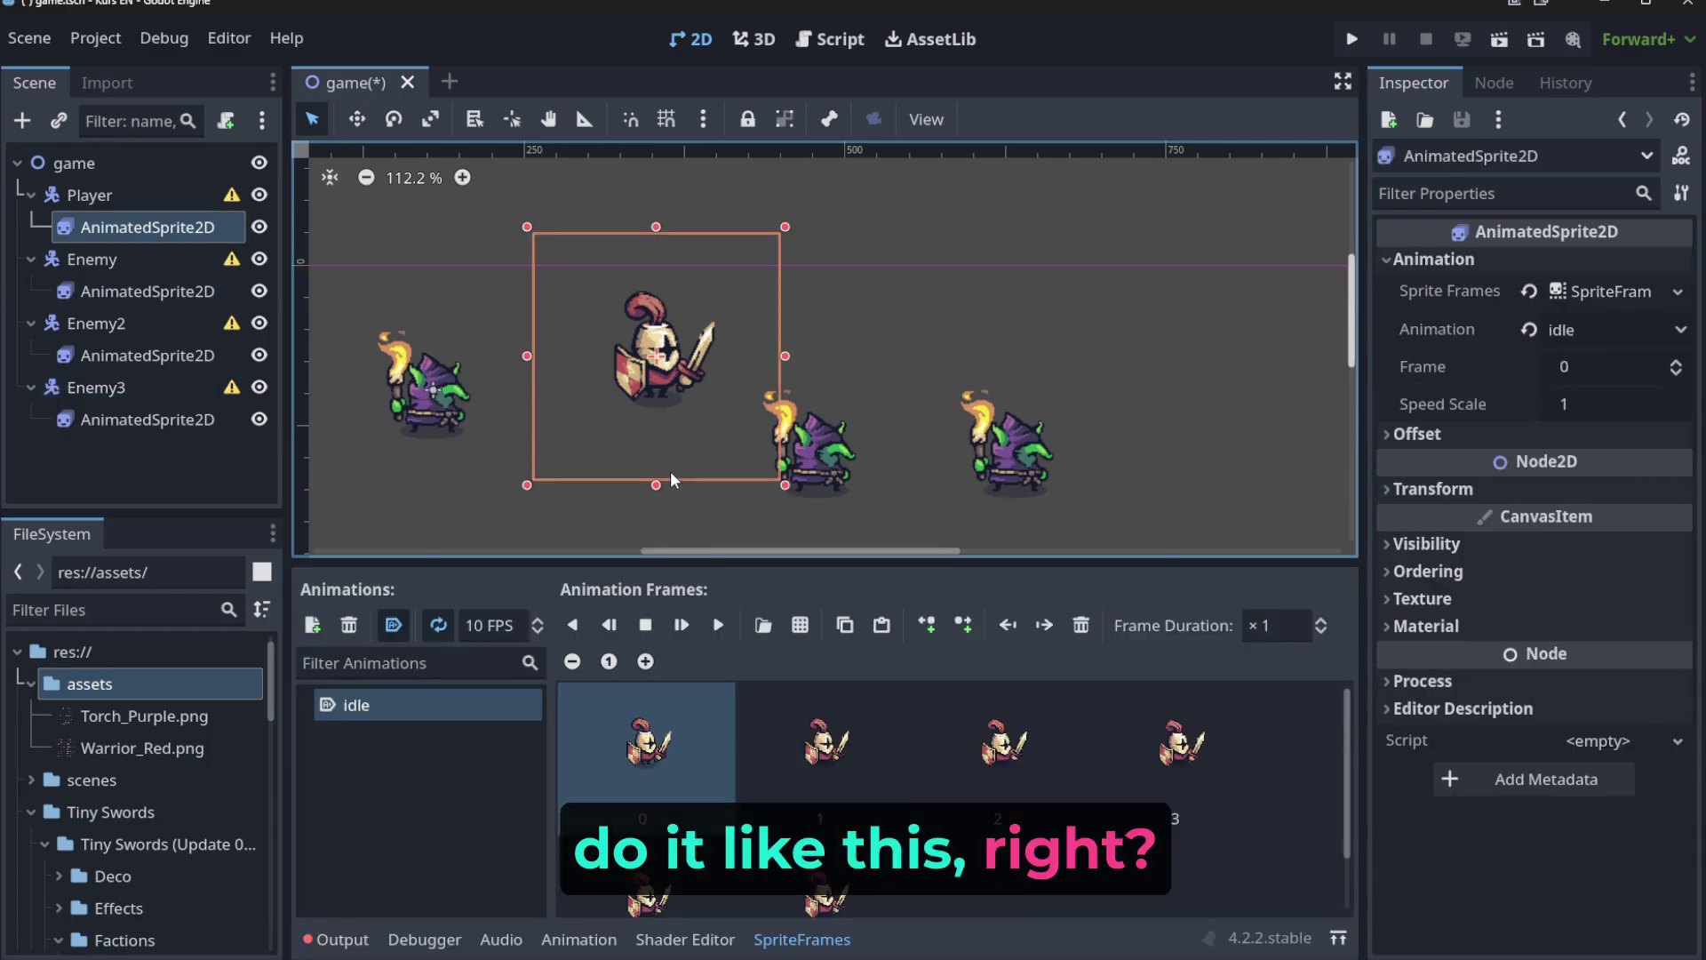
{"action": "left_click", "coordinate": [903, 306]}
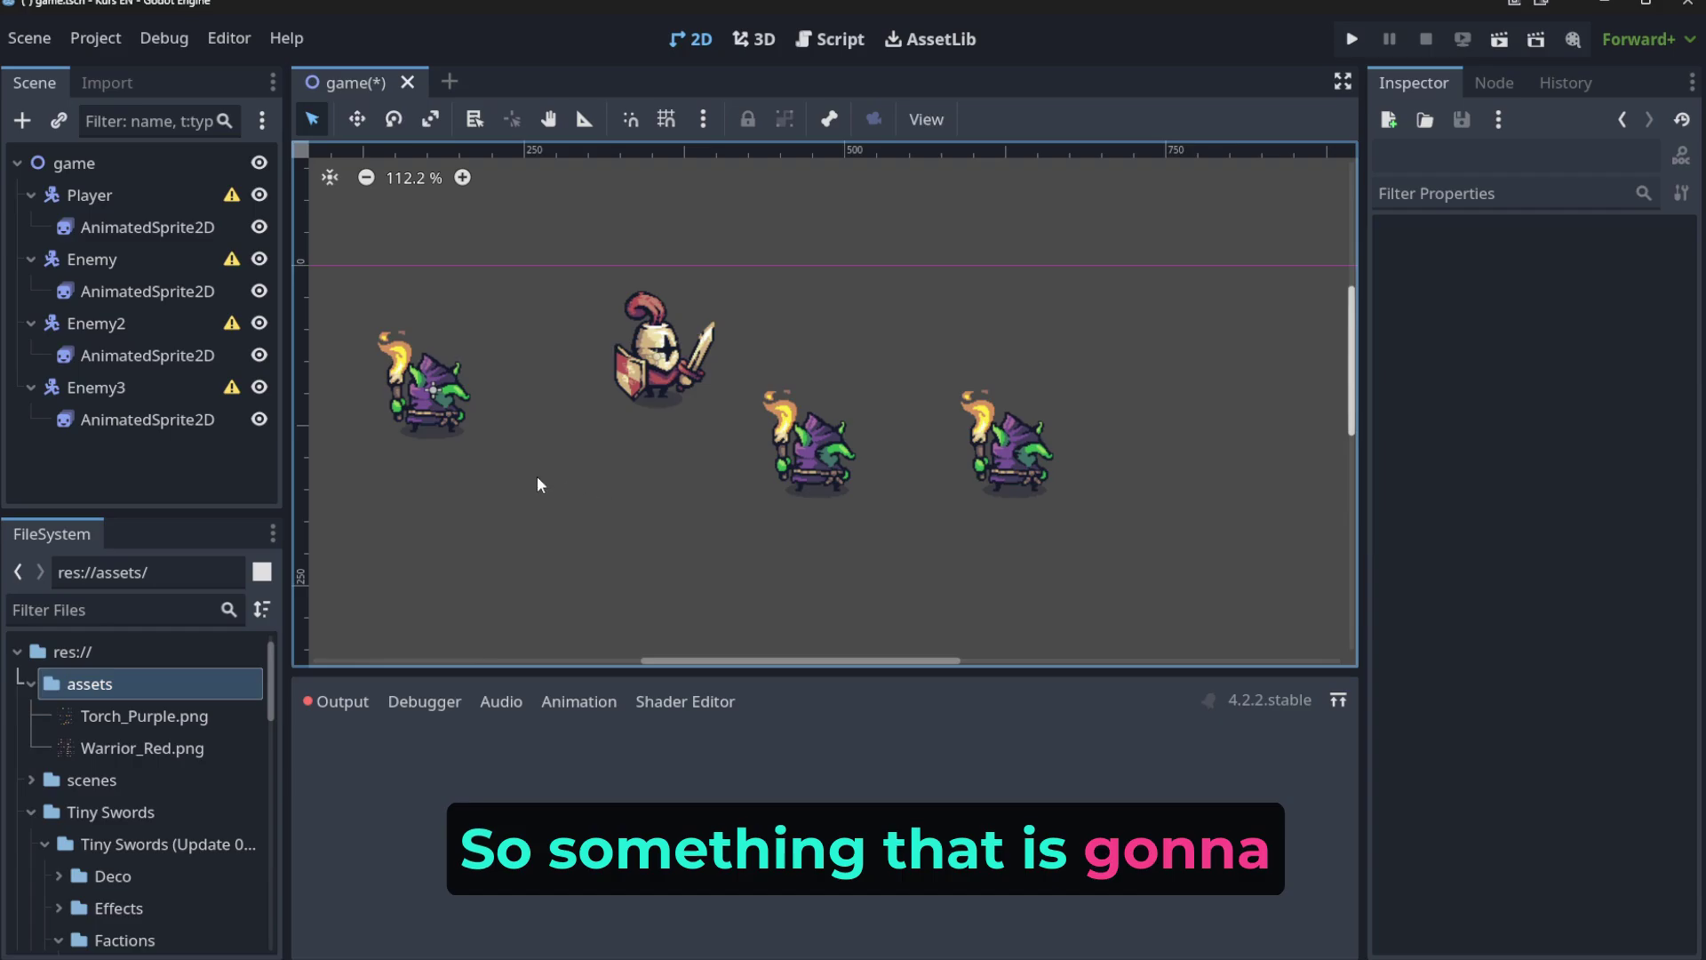
{"action": "left_click", "coordinate": [111, 323]}
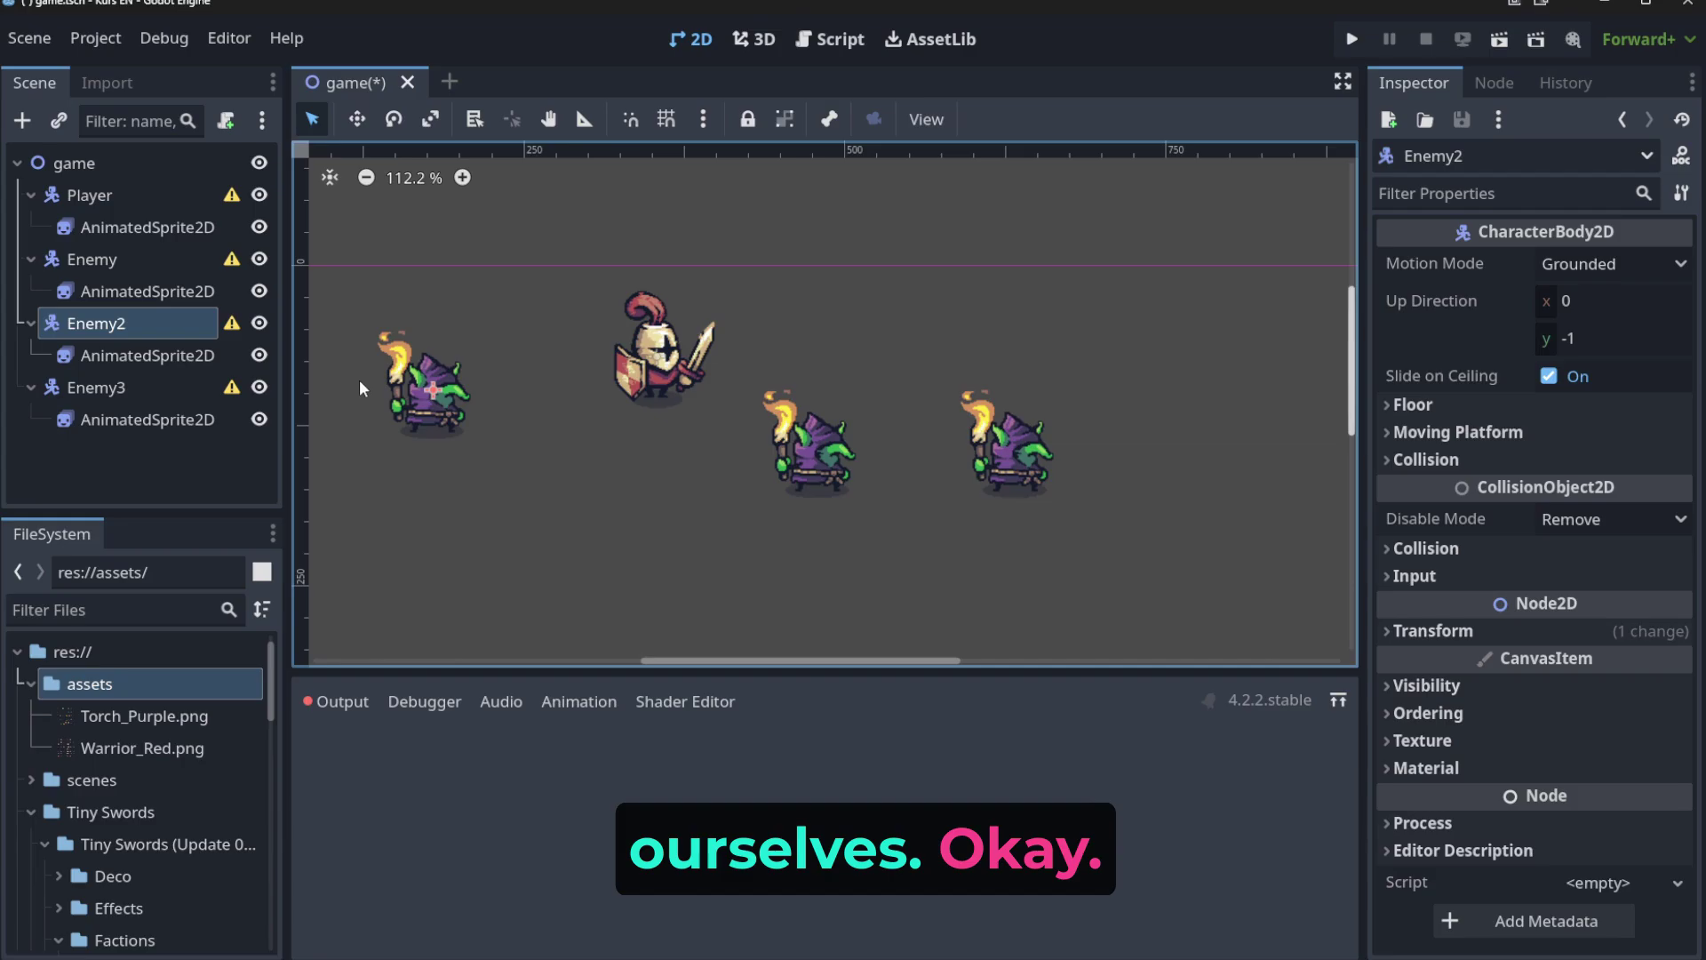
Reposition the goblin sprites, shifting the left goblin further left and Enemy3's goblin beside it.
{"action": "left_click", "coordinate": [465, 418]}
{"action": "left_click_drag", "start_coordinate": [999, 444], "coordinate": [1017, 448]}
{"action": "left_click", "coordinate": [793, 477]}
{"action": "left_click_drag", "start_coordinate": [794, 478], "coordinate": [796, 480]}
{"action": "left_click_drag", "start_coordinate": [460, 403], "coordinate": [439, 394]}
{"action": "left_click", "coordinate": [662, 355]}
{"action": "left_click_drag", "start_coordinate": [1074, 457], "coordinate": [1072, 418]}
{"action": "left_click", "coordinate": [499, 400]}
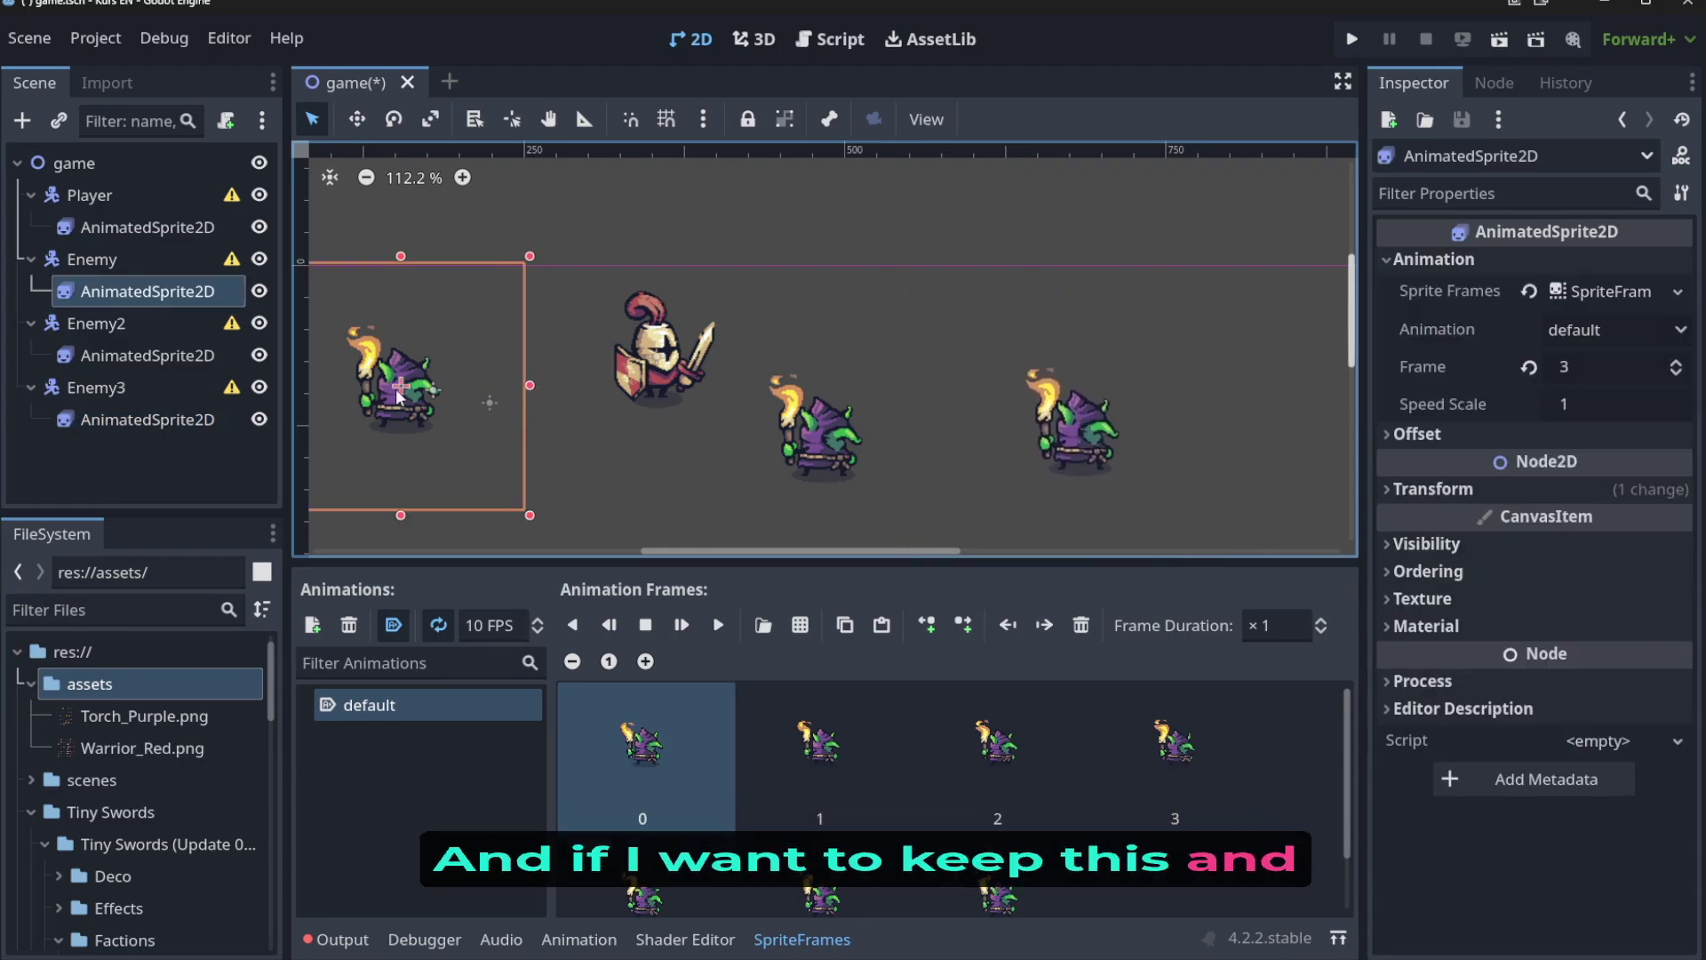
{"action": "left_click_drag", "start_coordinate": [477, 421], "coordinate": [496, 449]}
{"action": "left_click_drag", "start_coordinate": [1093, 472], "coordinate": [534, 430]}
Group Enemy3 so its sprite follows the body, then move it to the far right of the scene.
{"action": "left_click", "coordinate": [160, 388]}
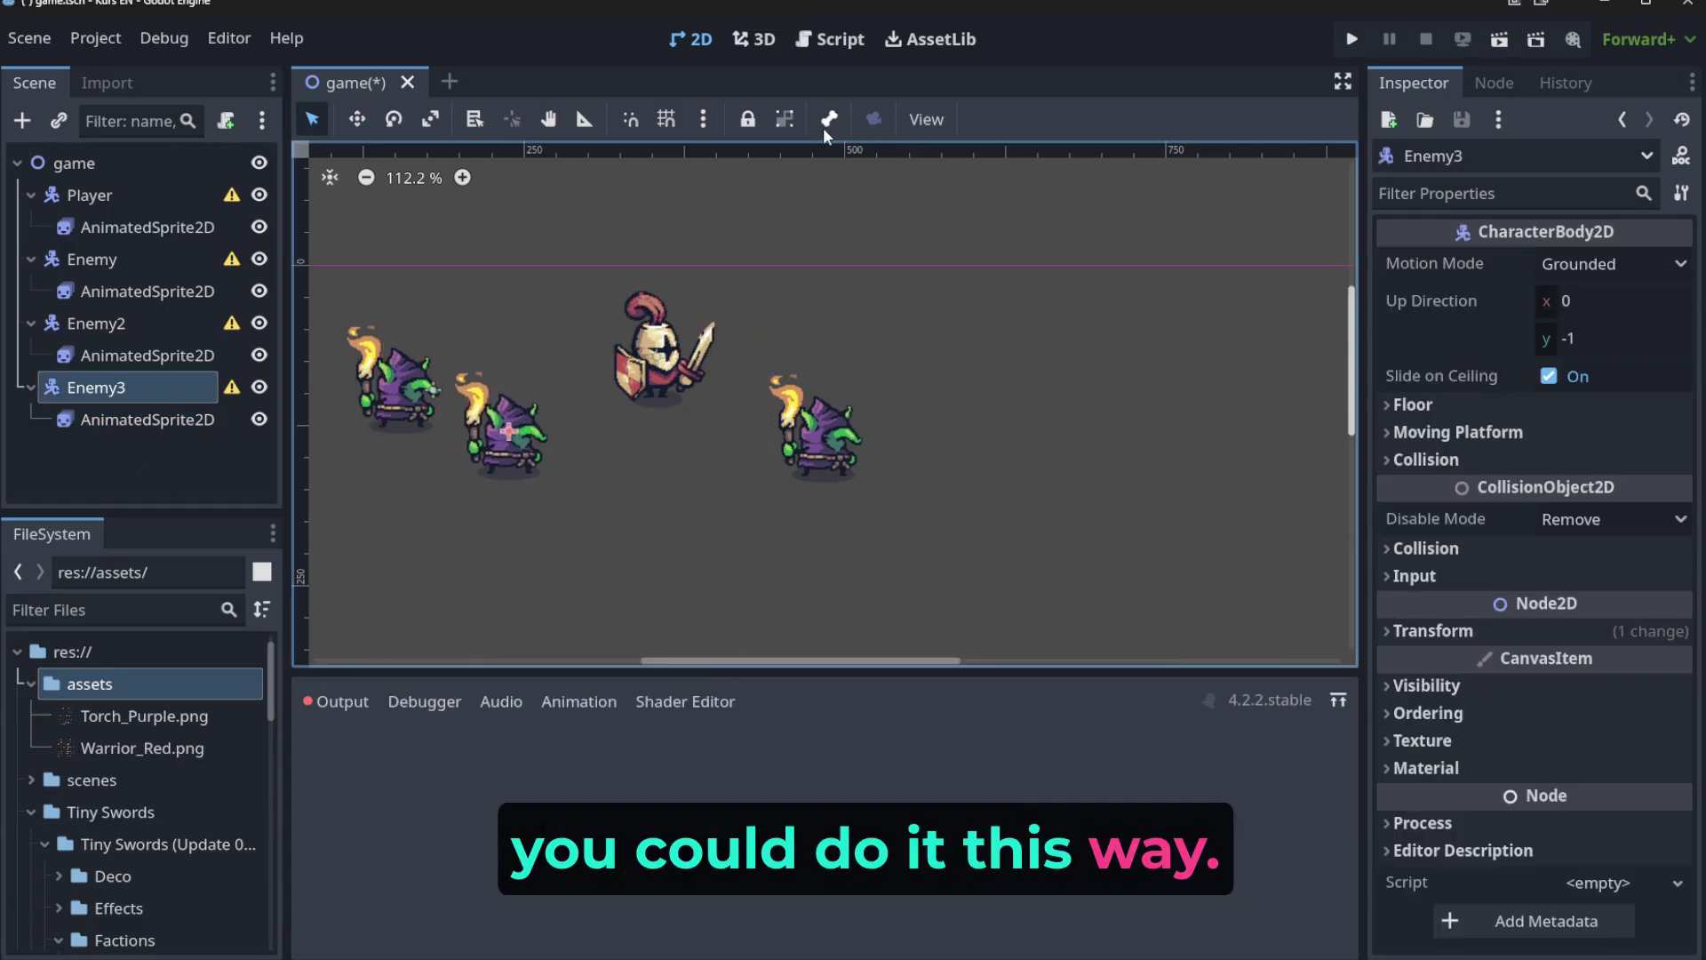
{"action": "left_click", "coordinate": [783, 124]}
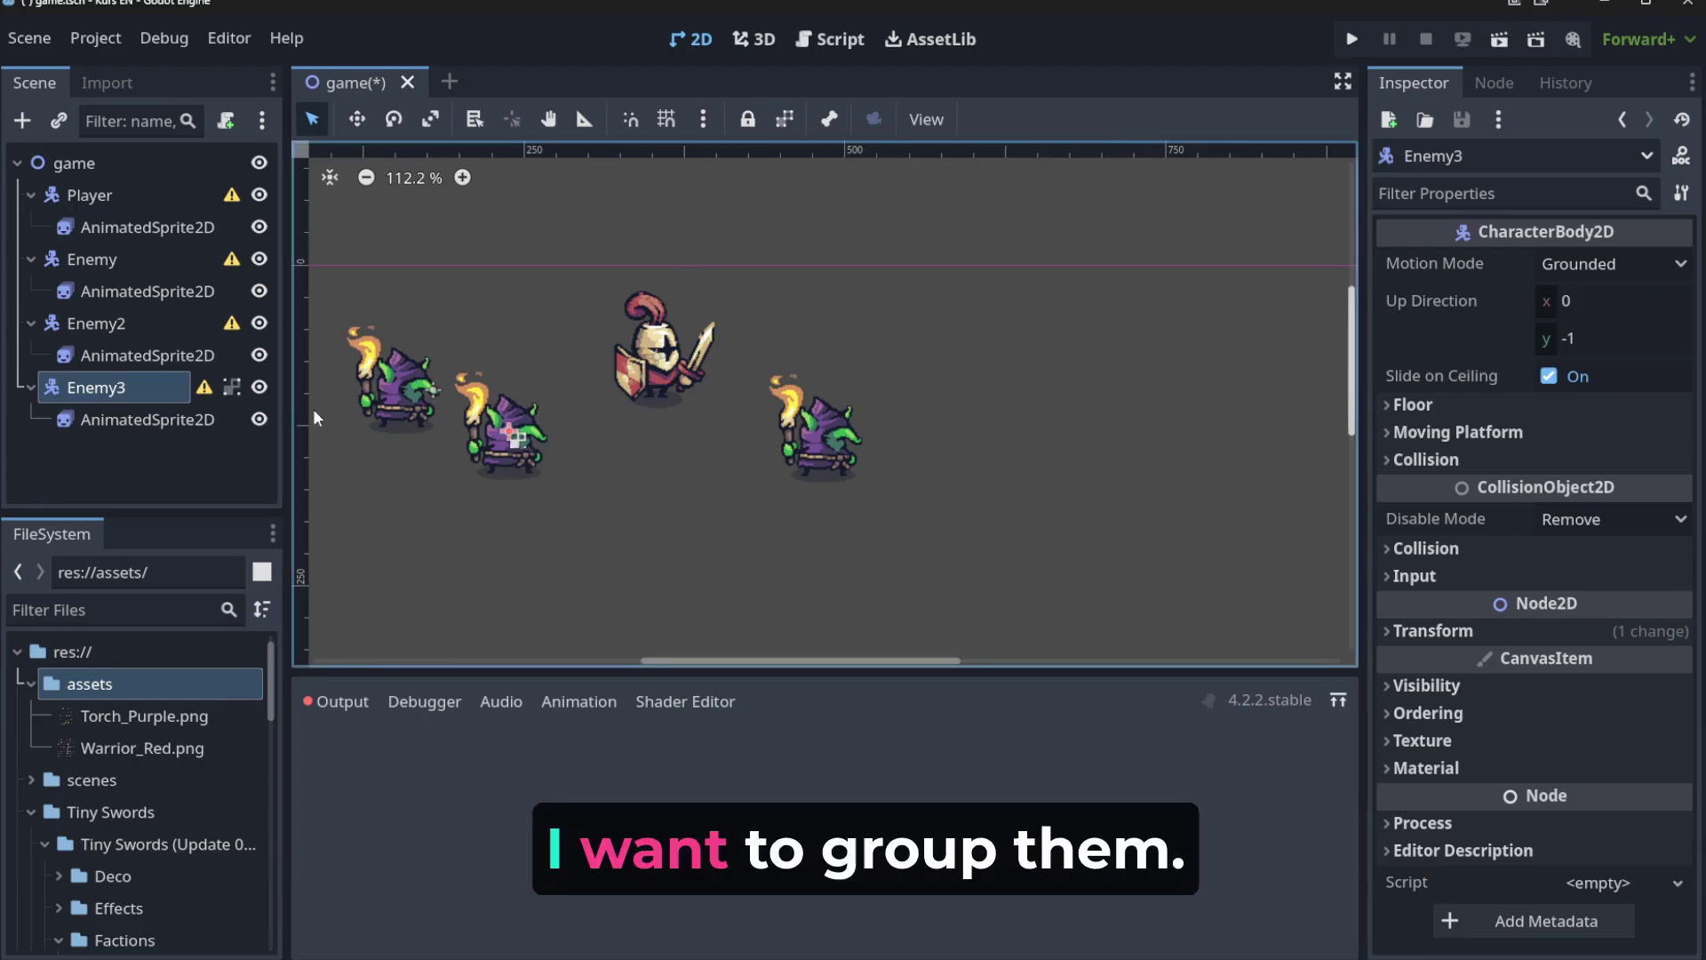
{"action": "left_click_drag", "start_coordinate": [500, 447], "coordinate": [1082, 412]}
{"action": "left_click", "coordinate": [151, 420]}
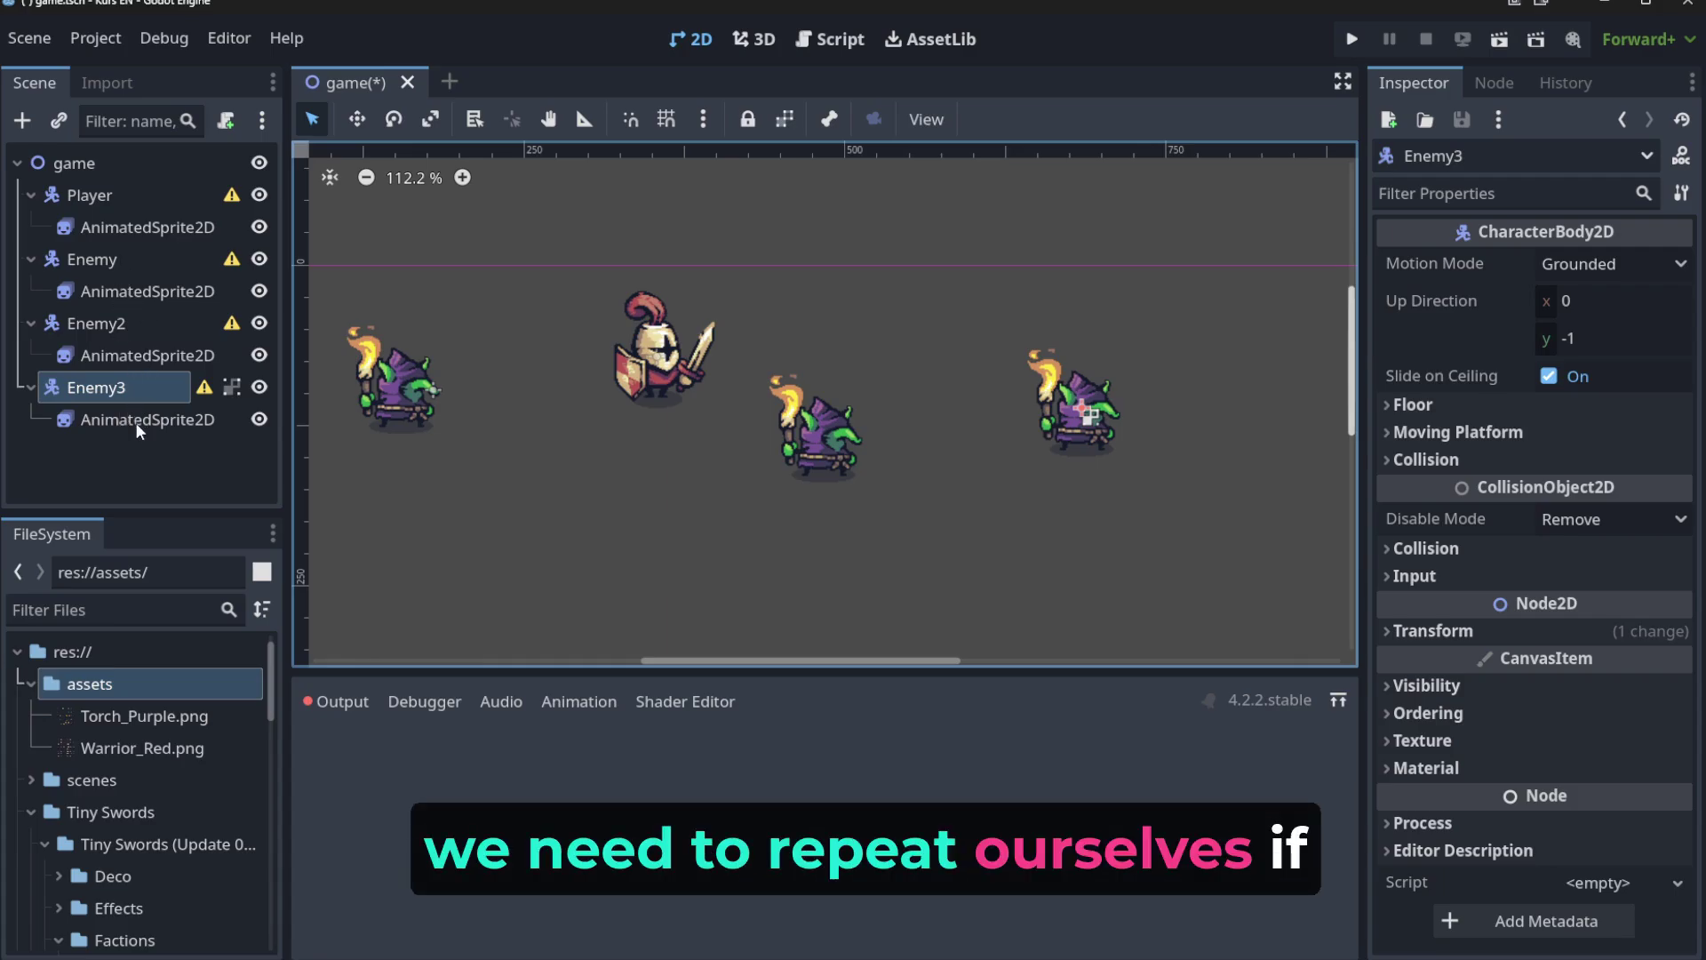
{"action": "left_click", "coordinate": [178, 457]}
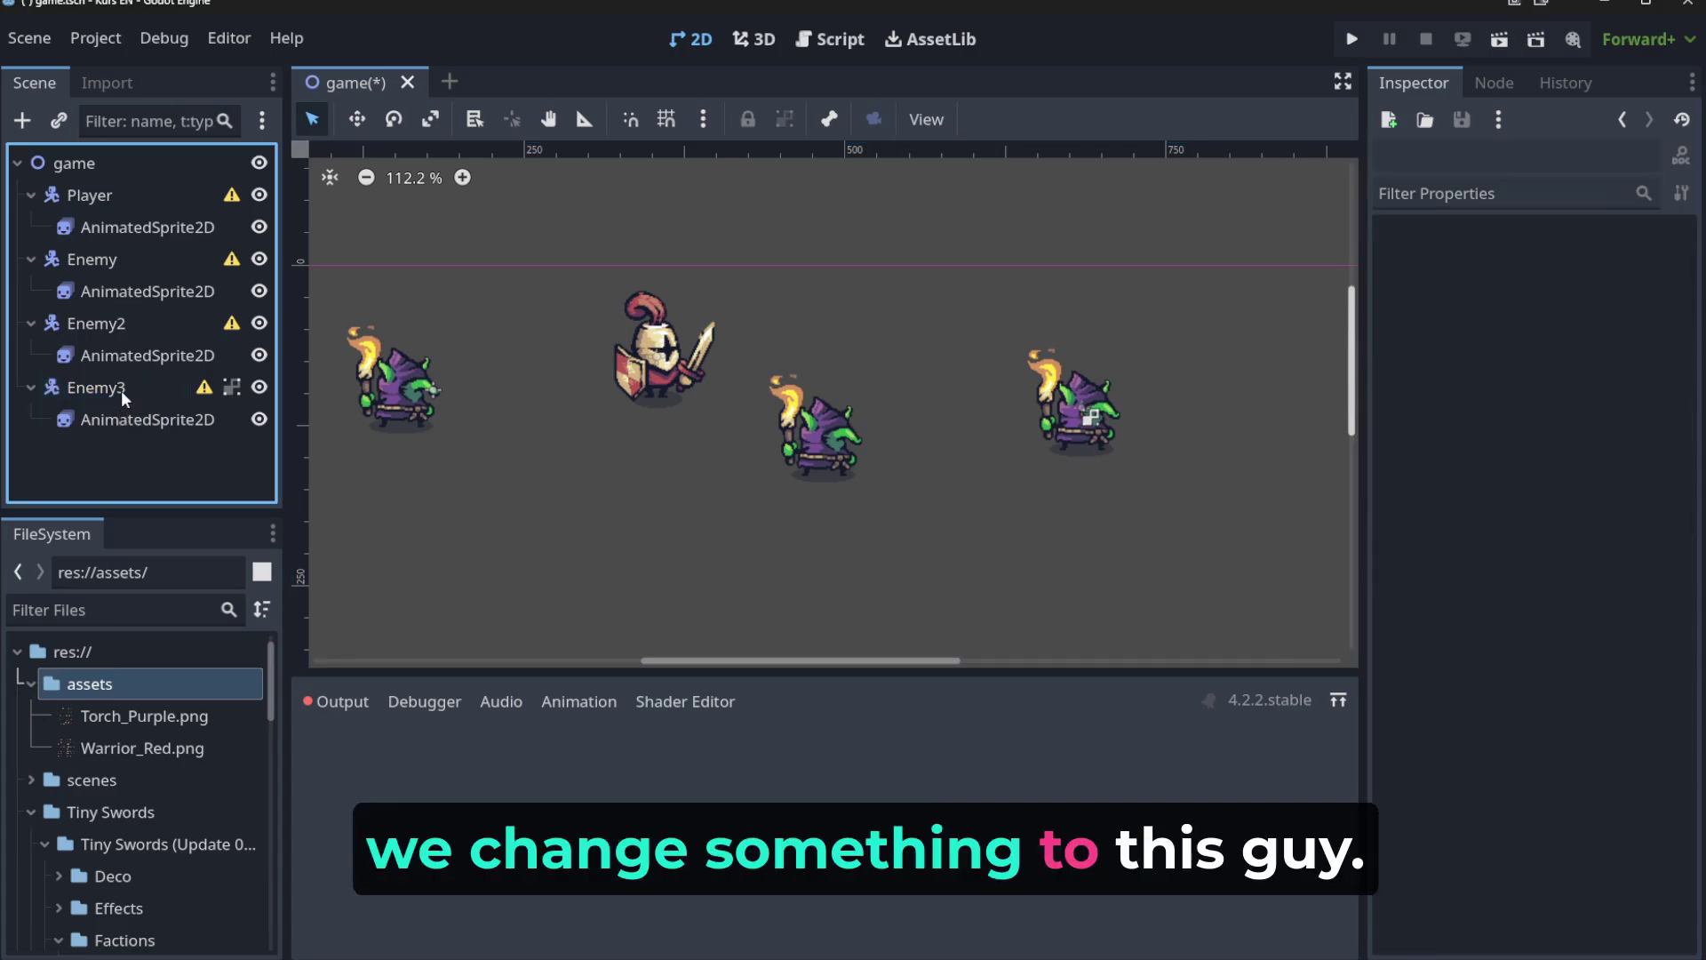
{"action": "left_click", "coordinate": [122, 391]}
{"action": "left_click", "coordinate": [173, 471]}
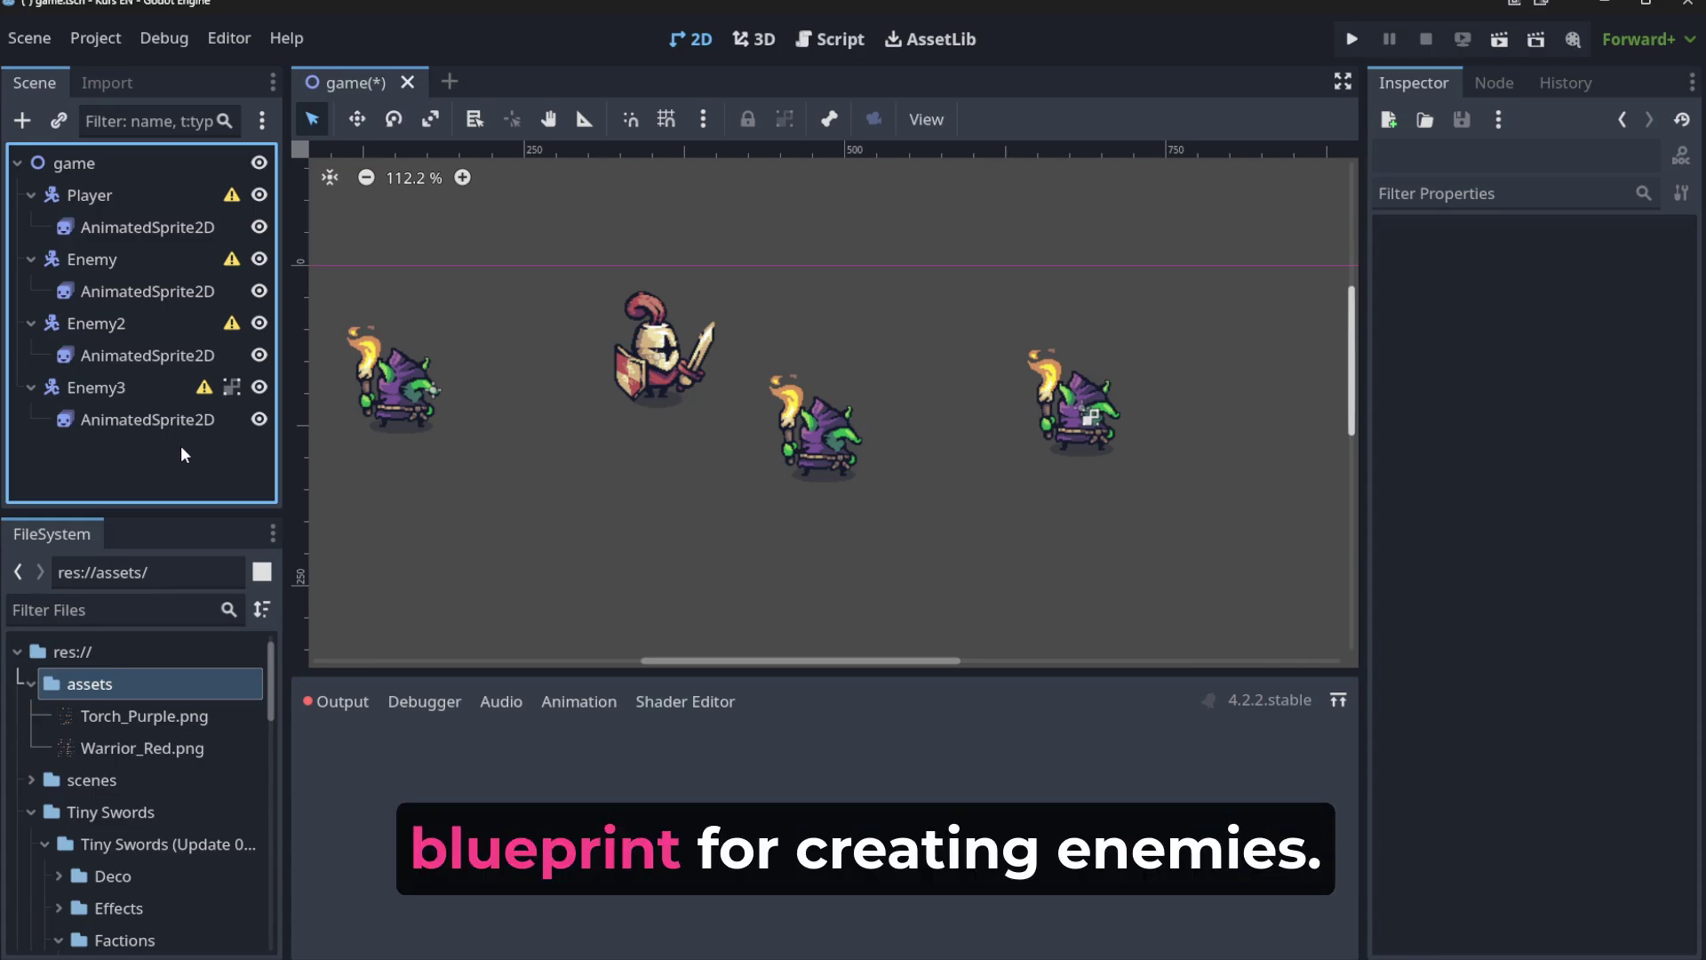
{"action": "left_click", "coordinate": [153, 389]}
{"action": "left_click", "coordinate": [131, 389]}
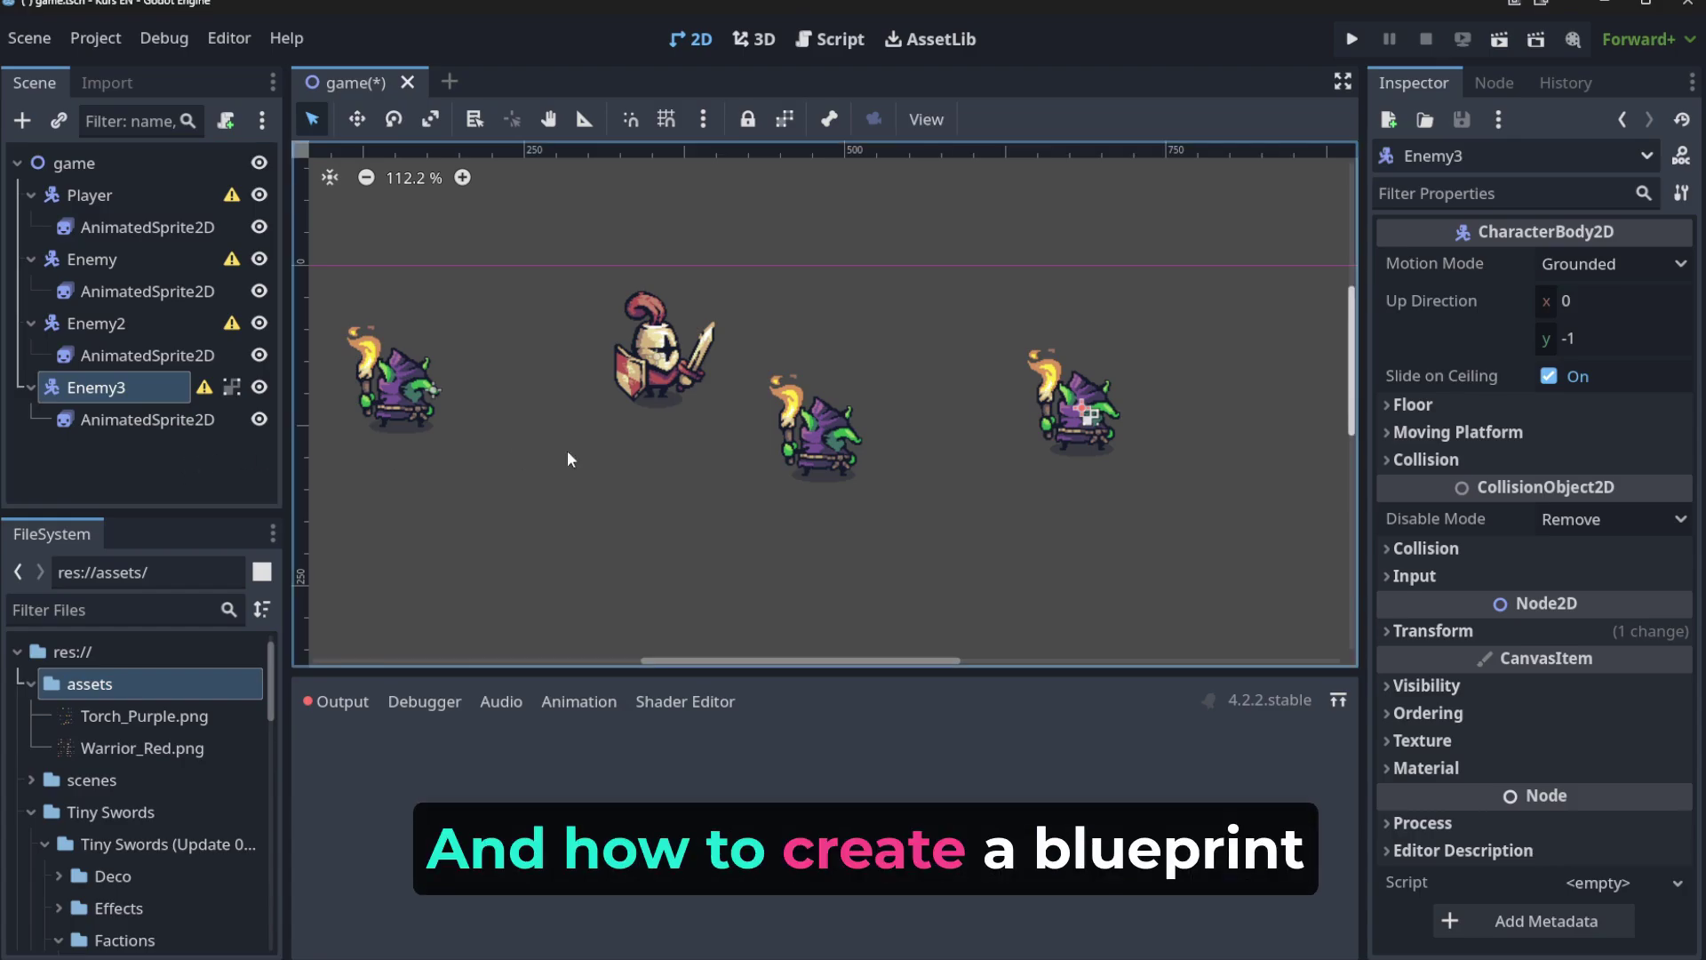
{"action": "left_click", "coordinate": [525, 510]}
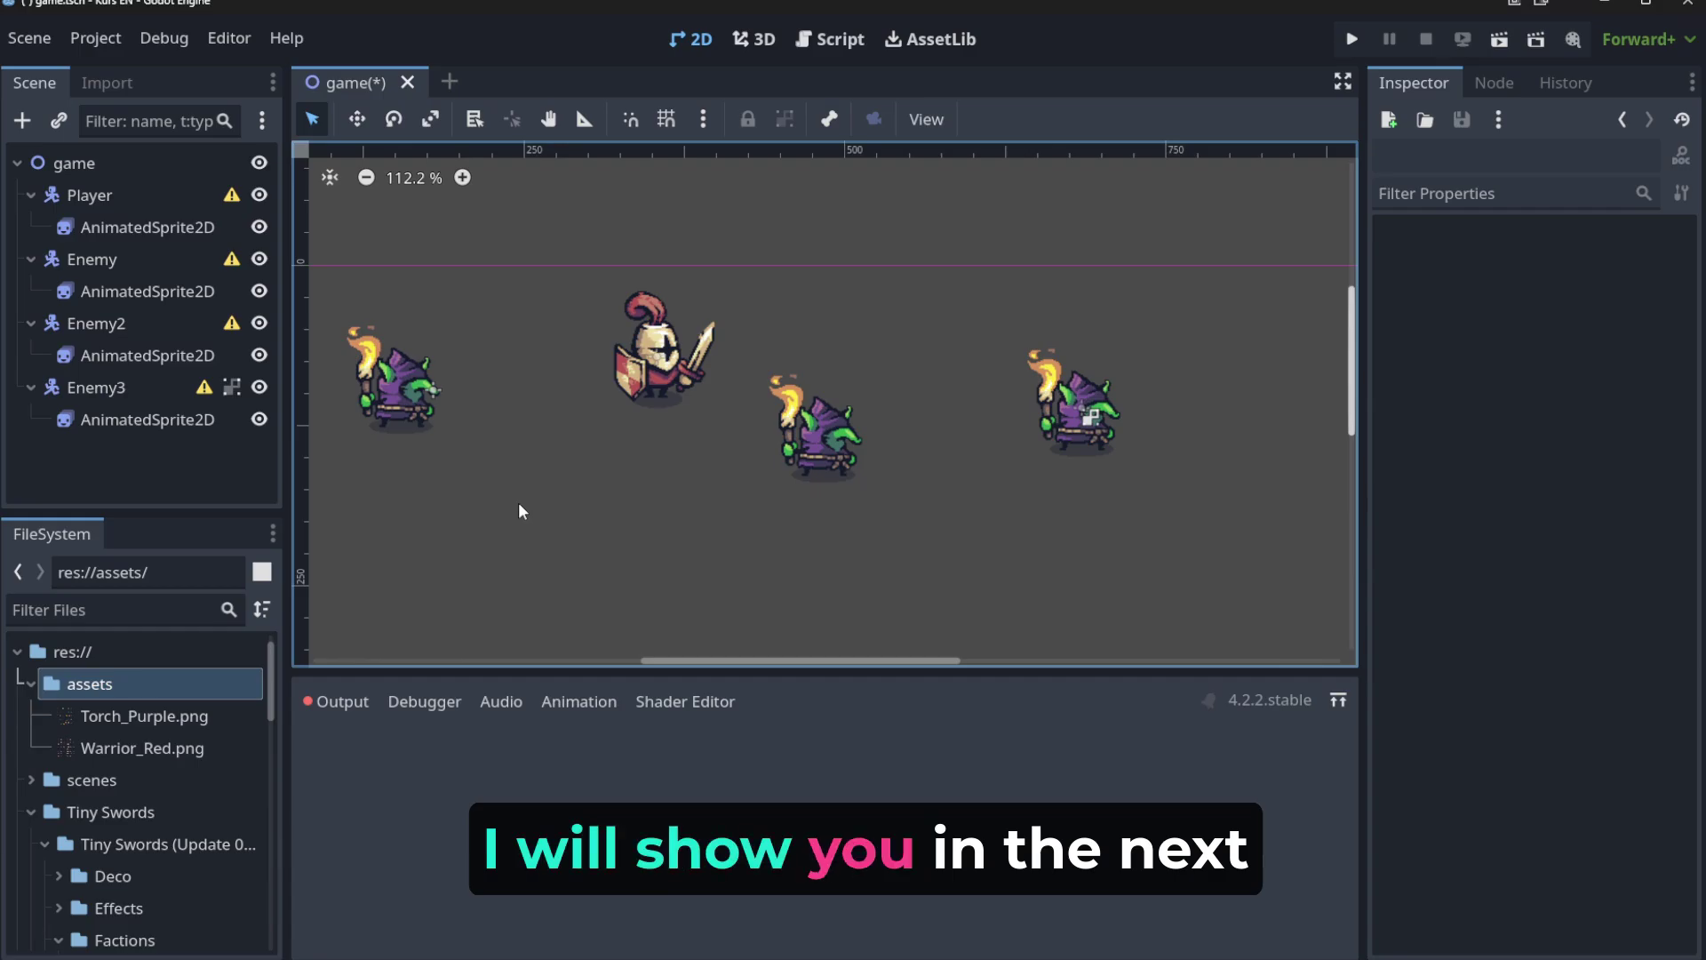